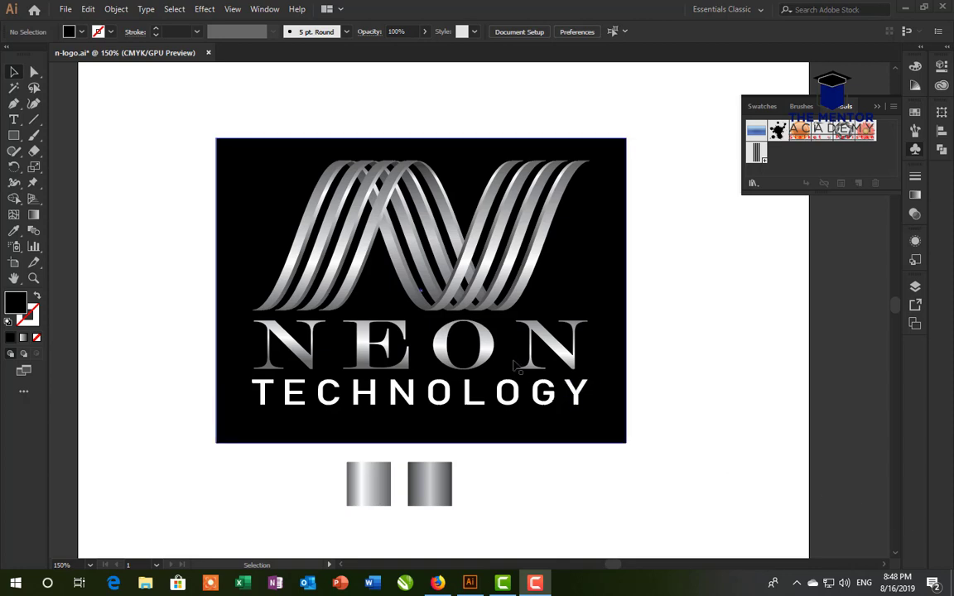
# Glance at the Effect > 3D menu, then scroll down to an empty area below the logo
pyautogui.click(200, 15)
pyautogui.moveTo(249, 84)
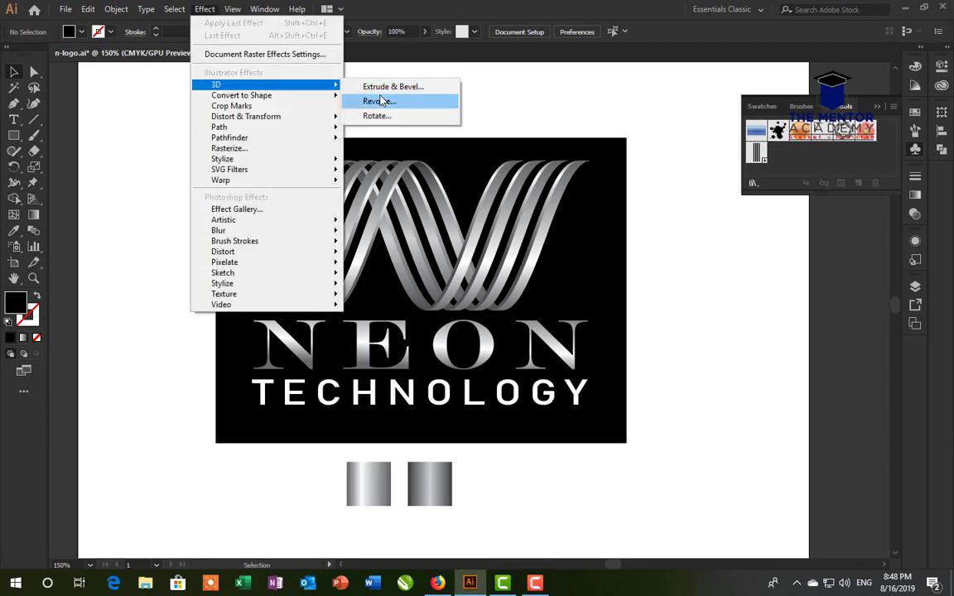
pyautogui.click(380, 101)
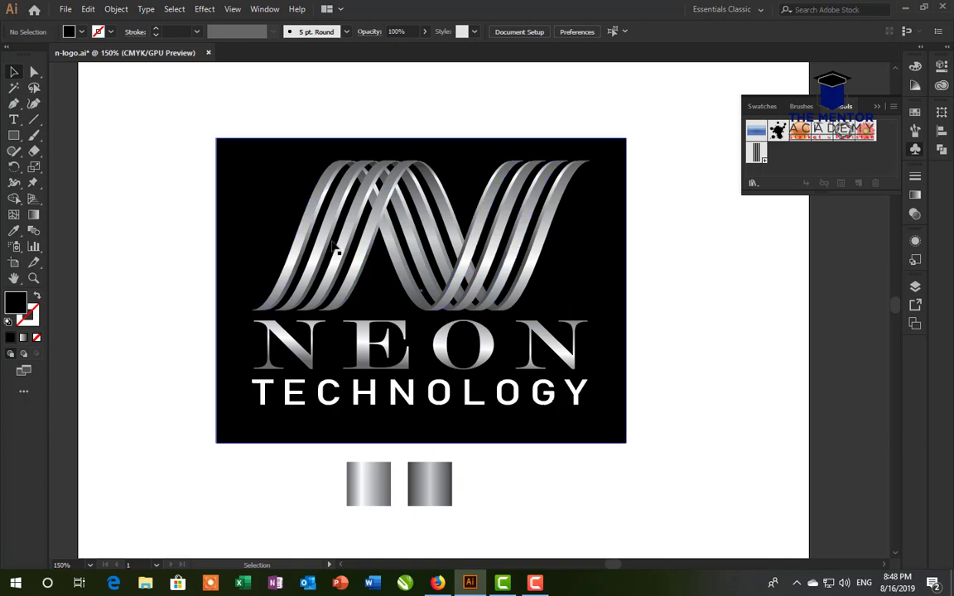
pyautogui.scroll(-1, 455, 394)
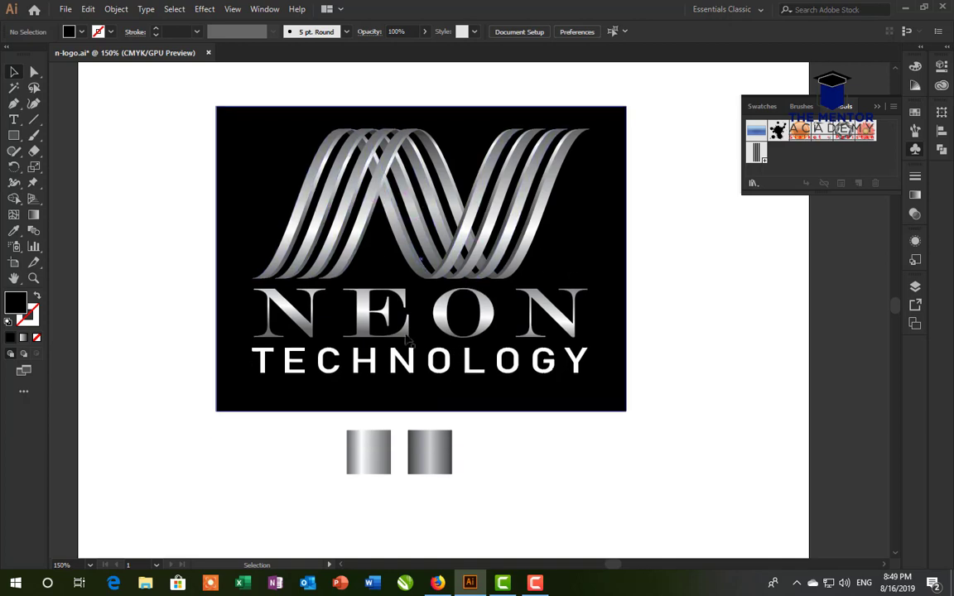
pyautogui.scroll(-3, 351, 302)
pyautogui.scroll(-5, 359, 322)
pyautogui.scroll(-3, 356, 322)
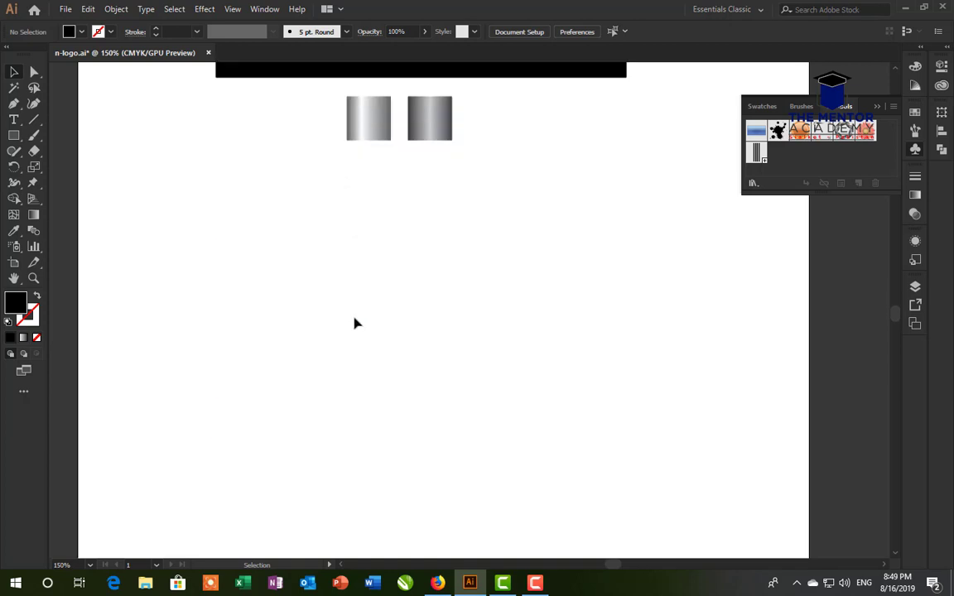
pyautogui.scroll(2, 356, 321)
pyautogui.scroll(-3, 360, 318)
pyautogui.scroll(-1, 361, 318)
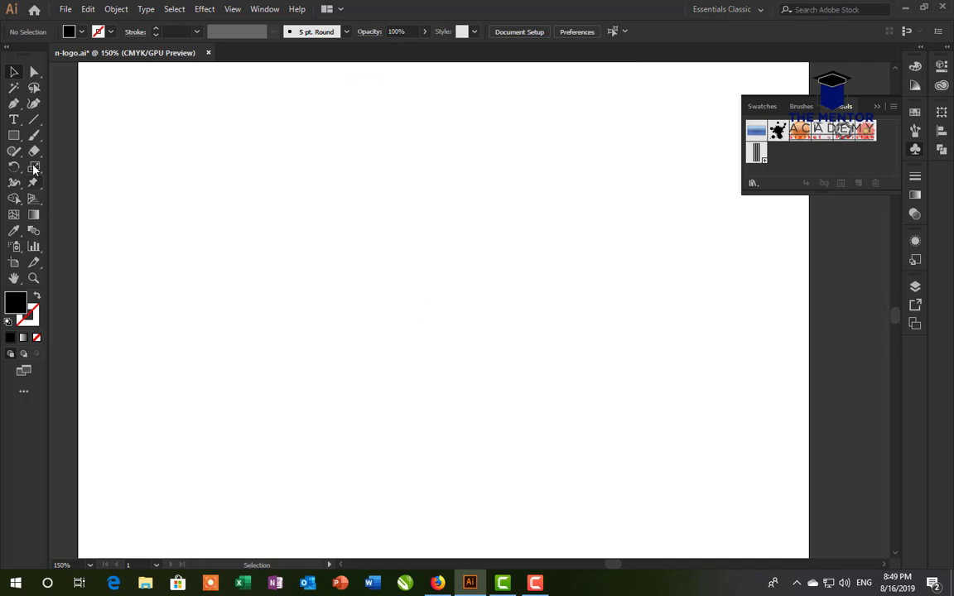
# Draw a thin 2.09 × 60.5 mm black bar and Alt-drag copies into a row of four
pyautogui.click(14, 136)
pyautogui.moveTo(260, 171); pyautogui.dragTo(271, 383)
pyautogui.click(14, 72)
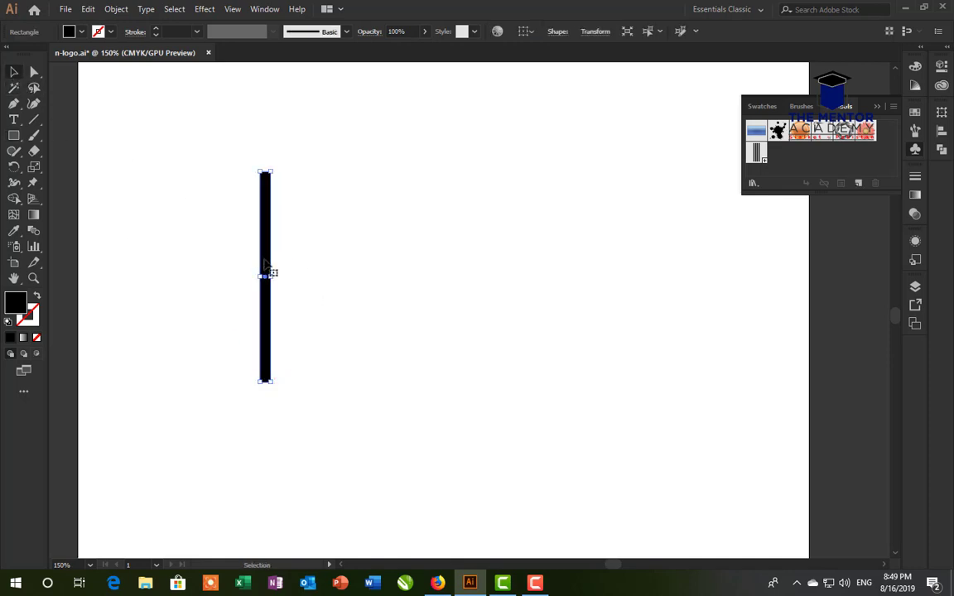
pyautogui.moveTo(266, 268)
pyautogui.mouseDown()
pyautogui.moveTo(318, 296)
pyautogui.moveTo(318, 307)
pyautogui.mouseUp()
pyautogui.click(358, 305)
pyautogui.click(315, 288)
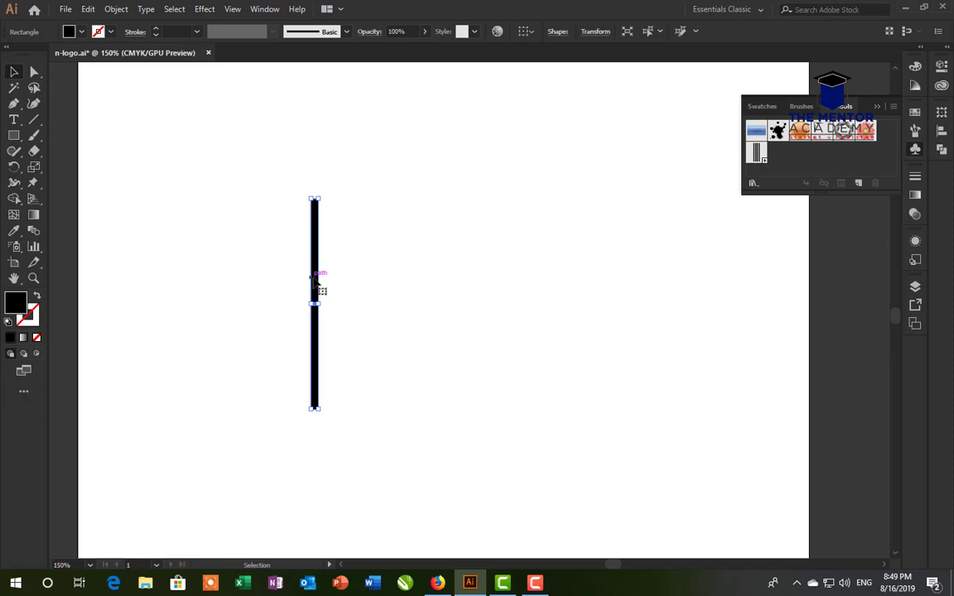
pyautogui.moveTo(320, 285); pyautogui.dragTo(366, 284)
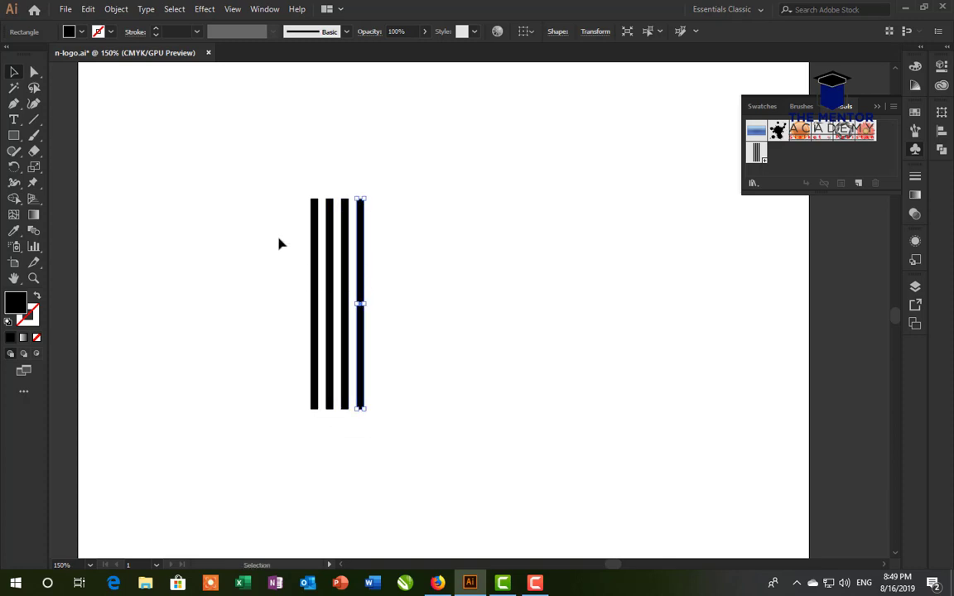
pyautogui.click(288, 179)
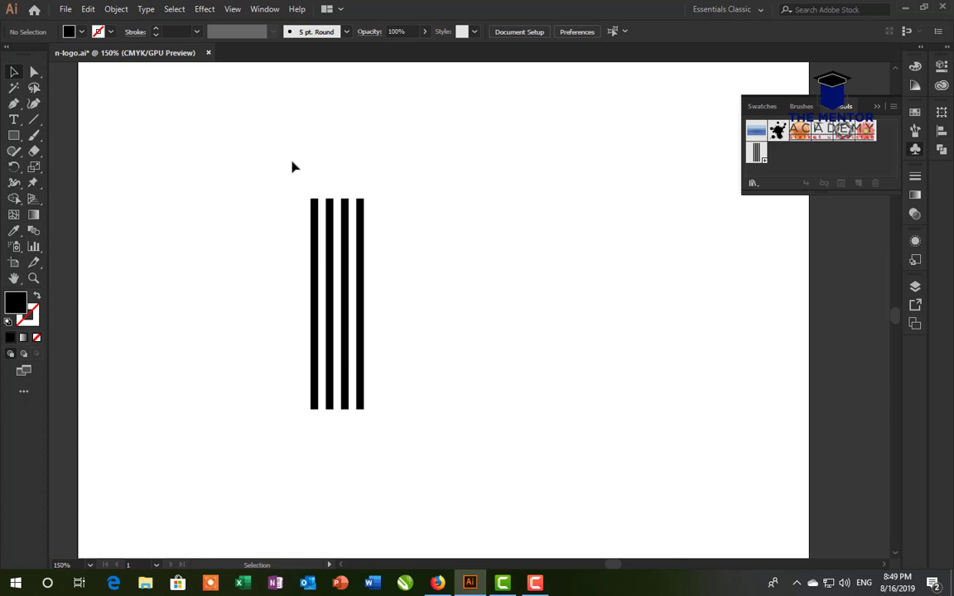
# Alt-drag a fifth copy of the rightmost bar, then delete it
pyautogui.moveTo(284, 165)
pyautogui.mouseDown()
pyautogui.moveTo(389, 362)
pyautogui.moveTo(409, 423)
pyautogui.mouseUp()
pyautogui.click(413, 406)
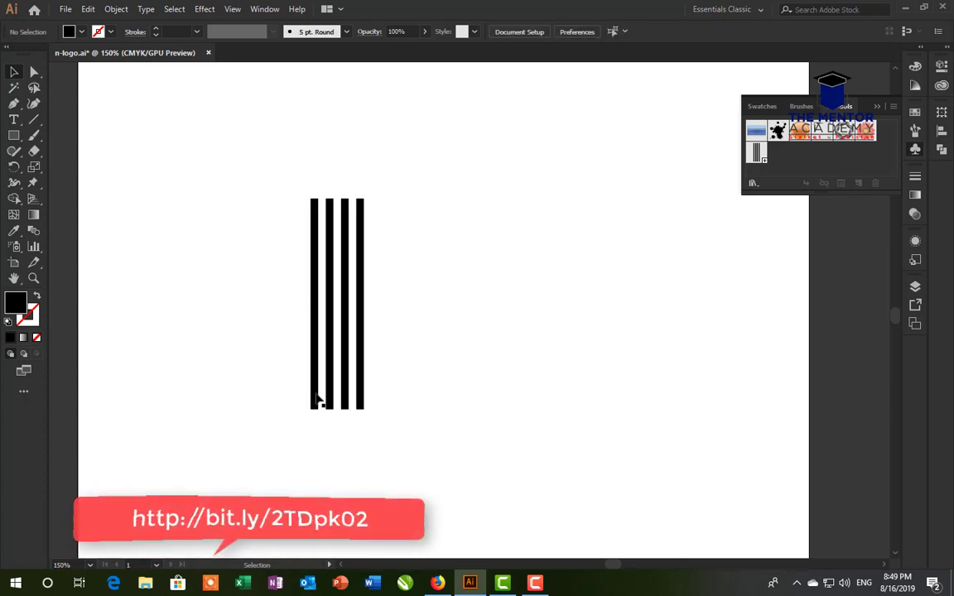
pyautogui.click(361, 319)
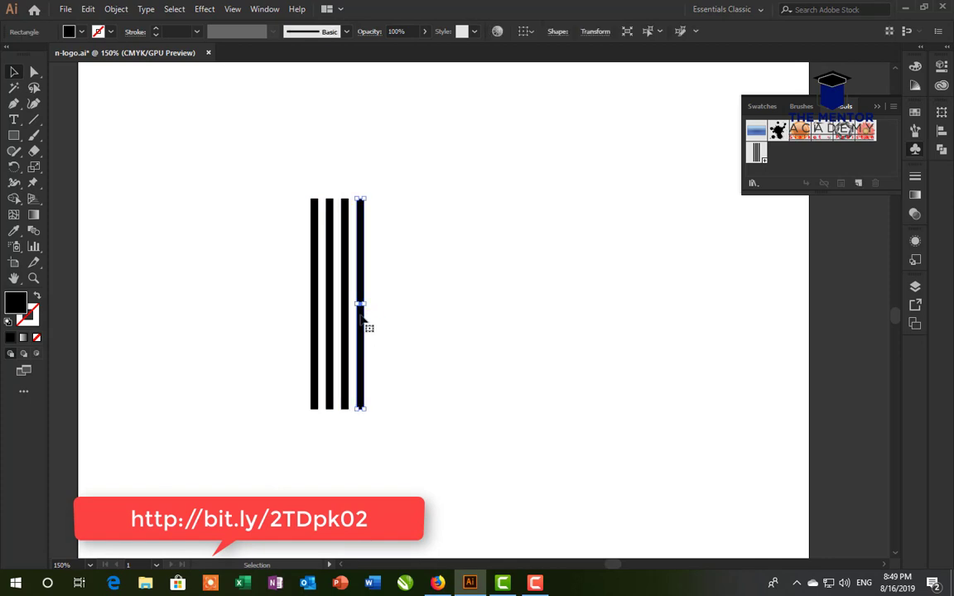
pyautogui.moveTo(358, 313); pyautogui.dragTo(379, 317)
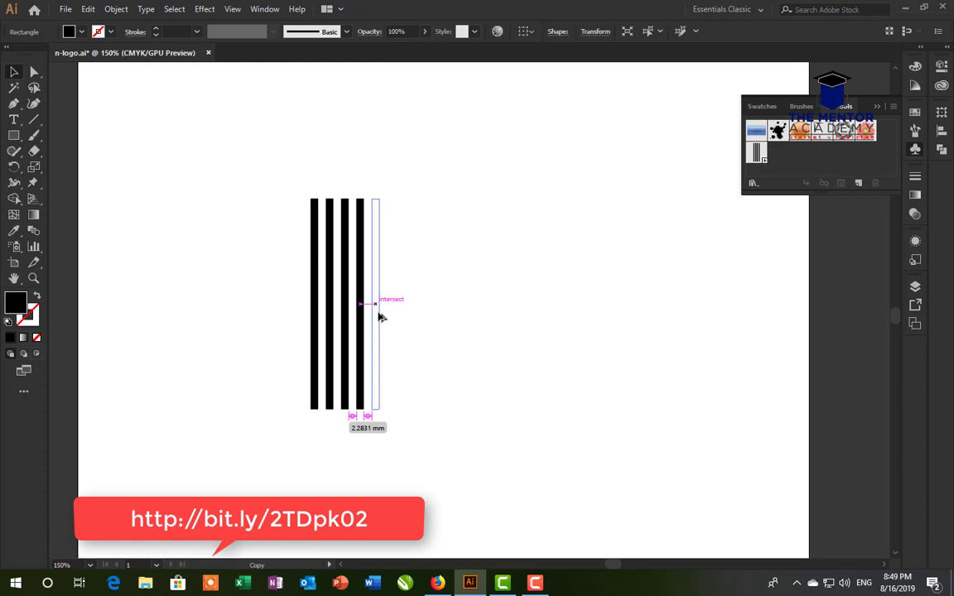
pyautogui.moveTo(379, 314); pyautogui.dragTo(378, 315)
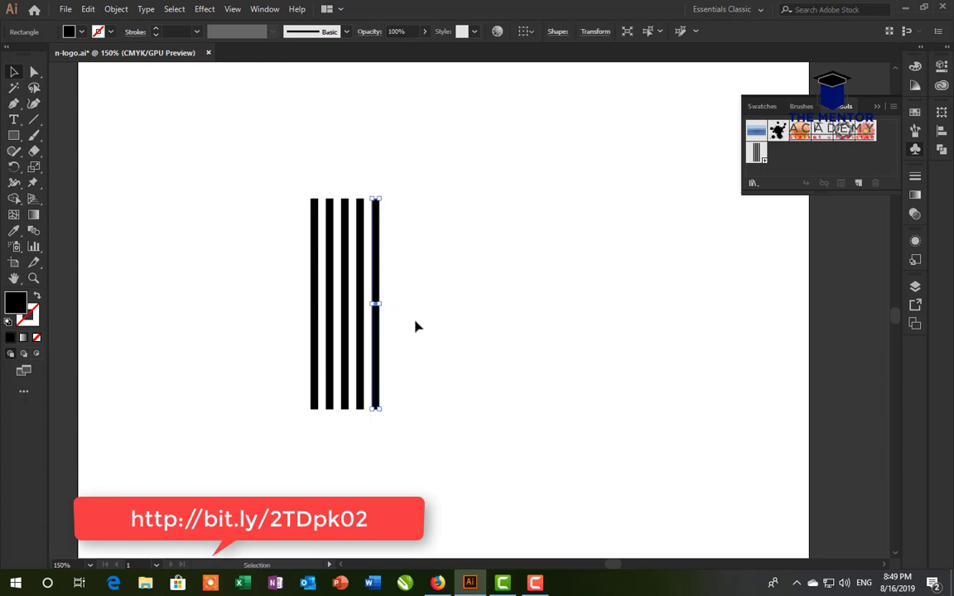
pyautogui.press('Delete')
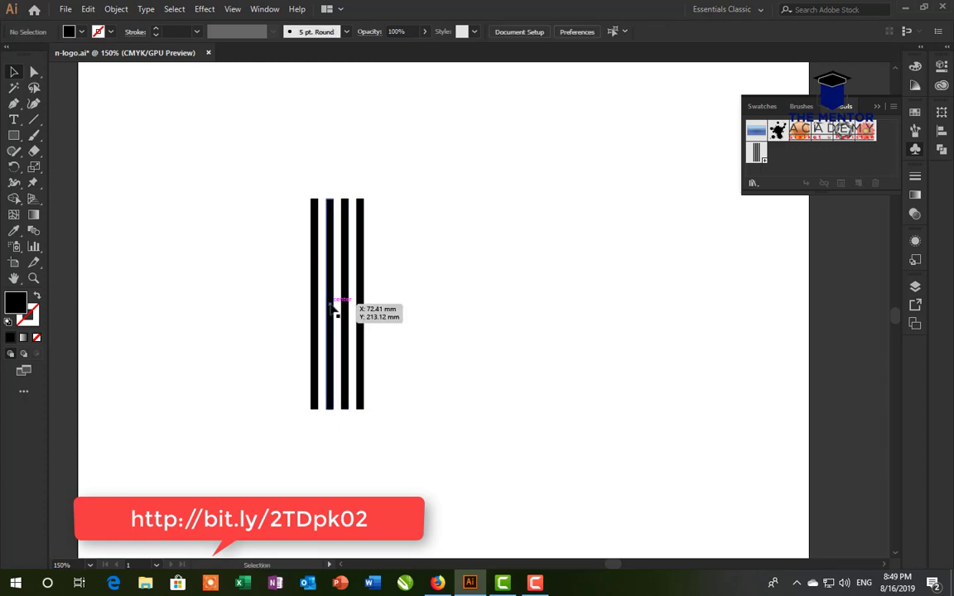
# Nudge the third bar about 1.05 mm right and 0.95 mm up, then select all four bars
pyautogui.click(328, 307)
pyautogui.moveTo(342, 306); pyautogui.dragTo(352, 301)
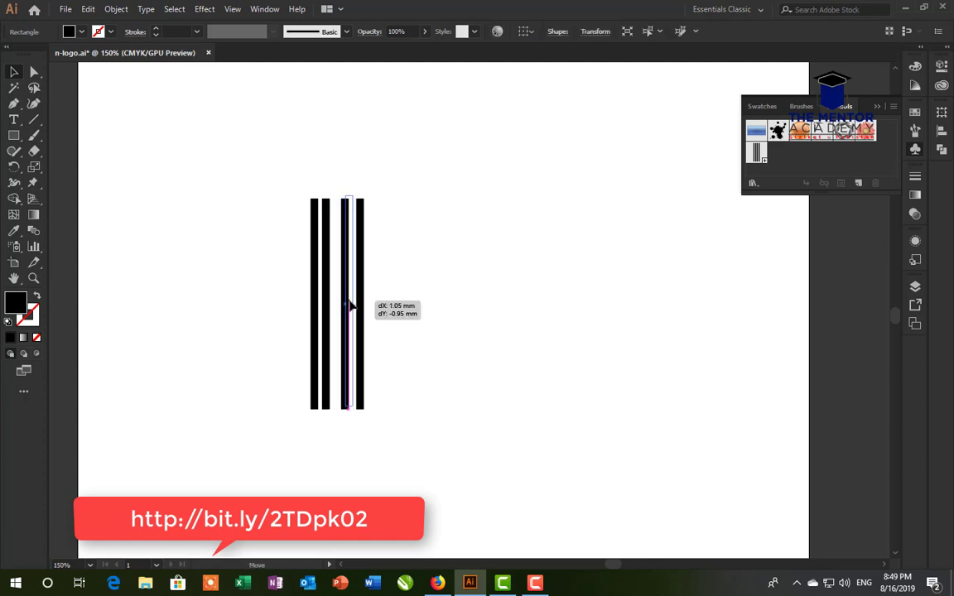
pyautogui.click(407, 298)
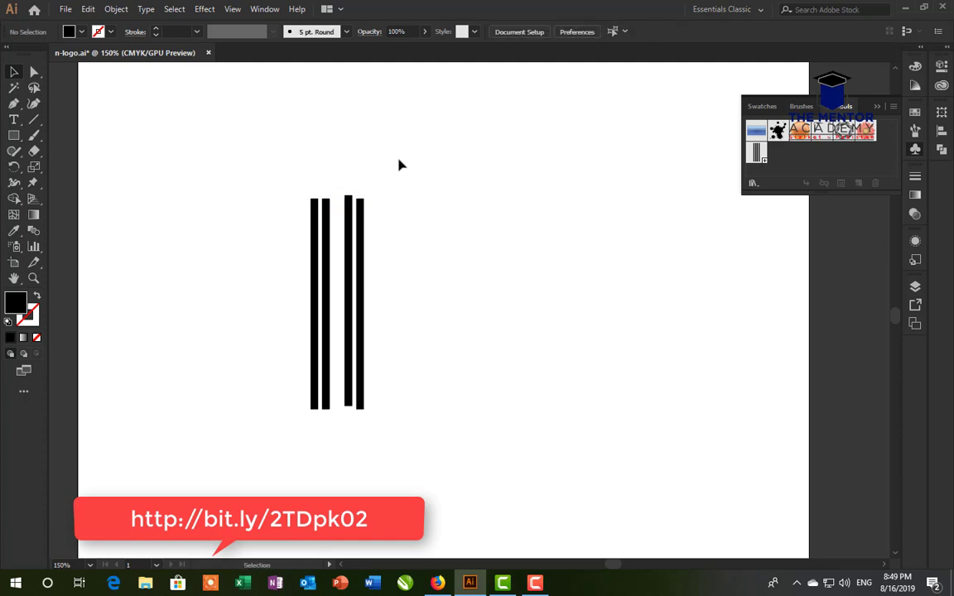
pyautogui.moveTo(270, 159); pyautogui.dragTo(401, 435)
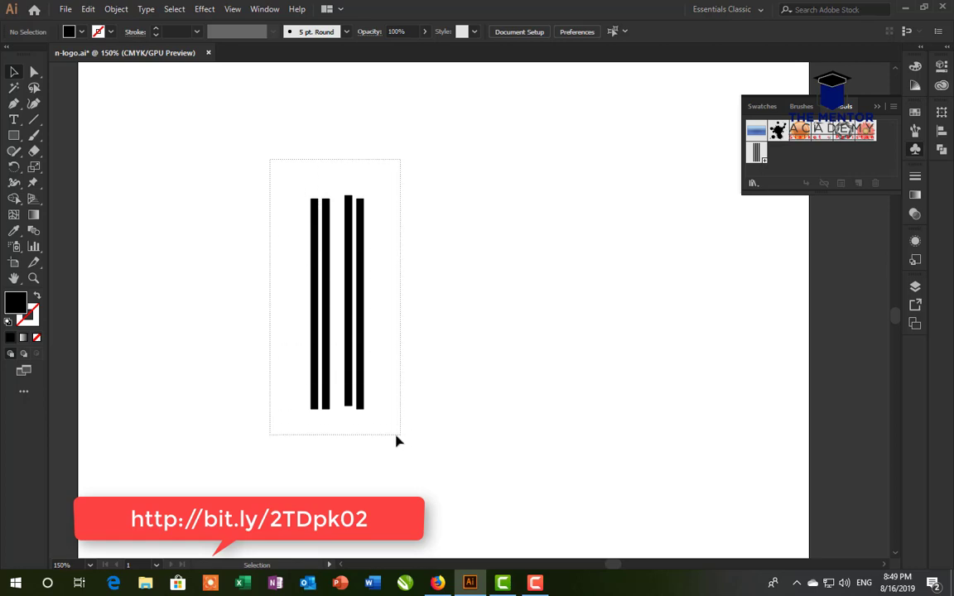
pyautogui.moveTo(236, 149); pyautogui.dragTo(475, 475)
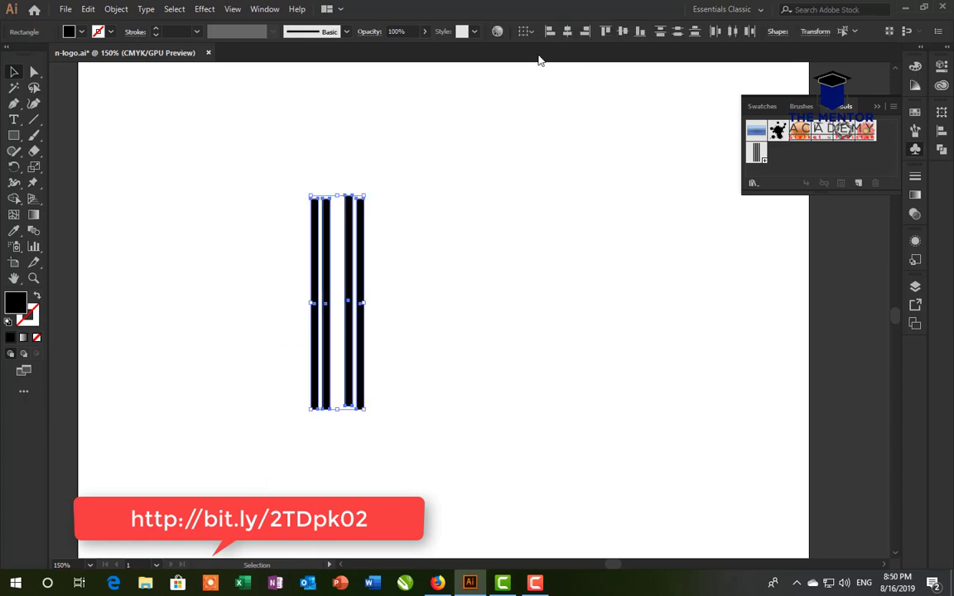
# Try aligning the bars to the rightmost bar as key object, then undo it
pyautogui.click(527, 31)
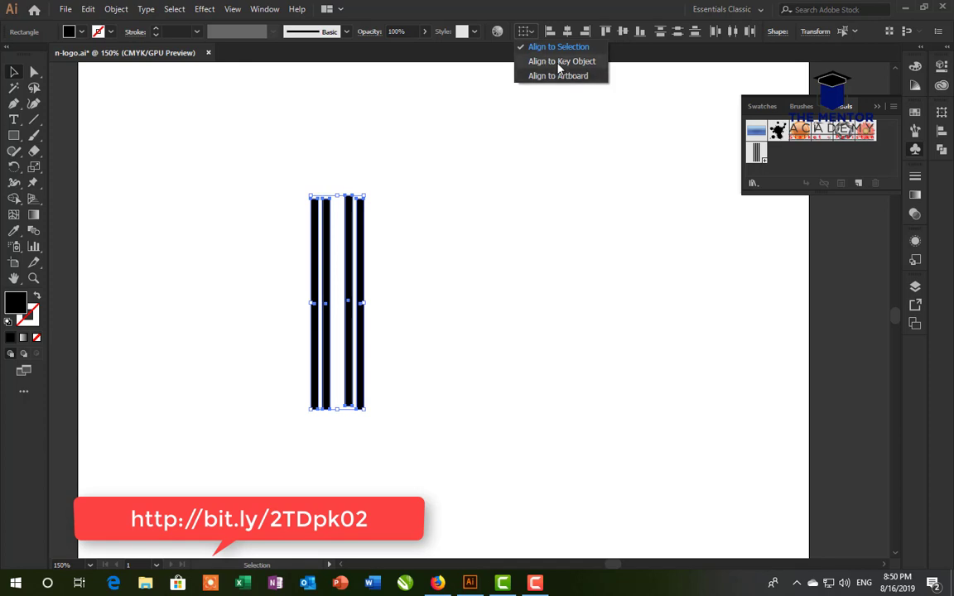
pyautogui.click(560, 62)
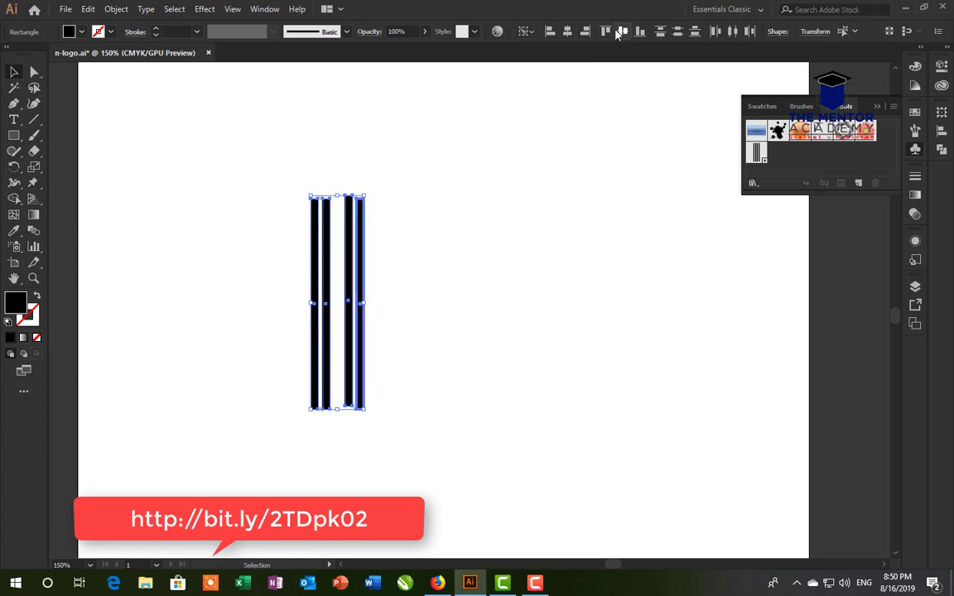
pyautogui.click(734, 33)
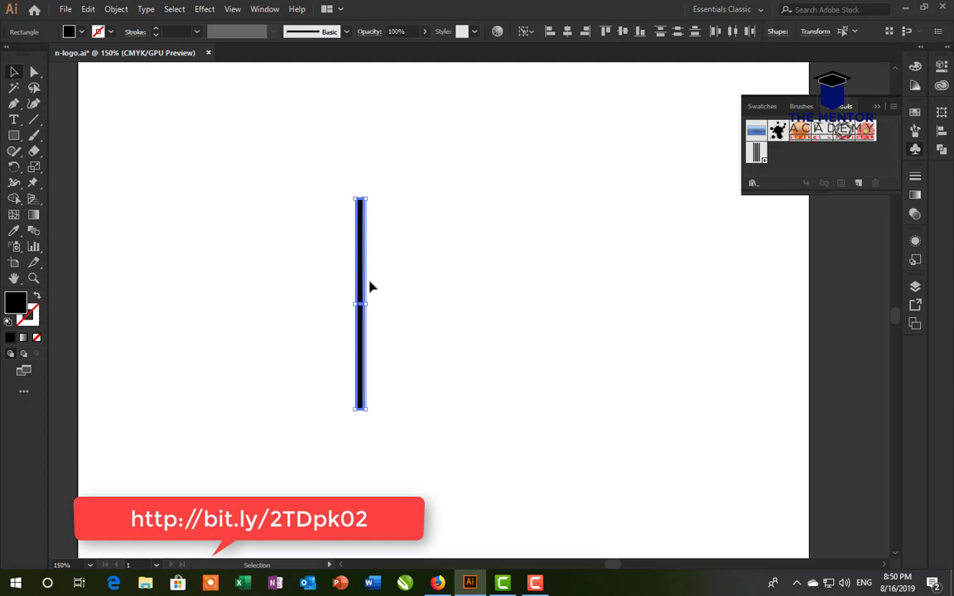
pyautogui.click(525, 31)
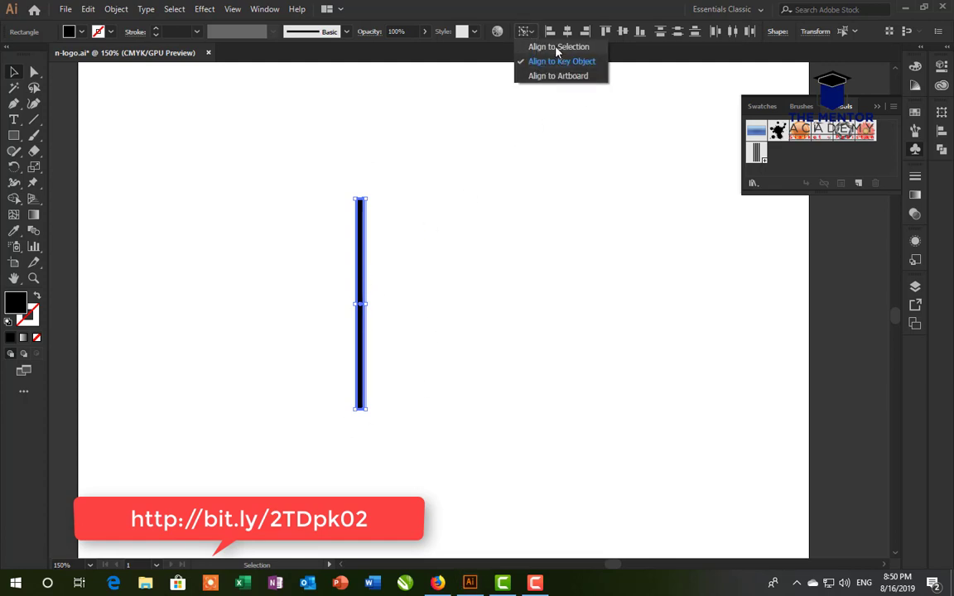
pyautogui.click(557, 48)
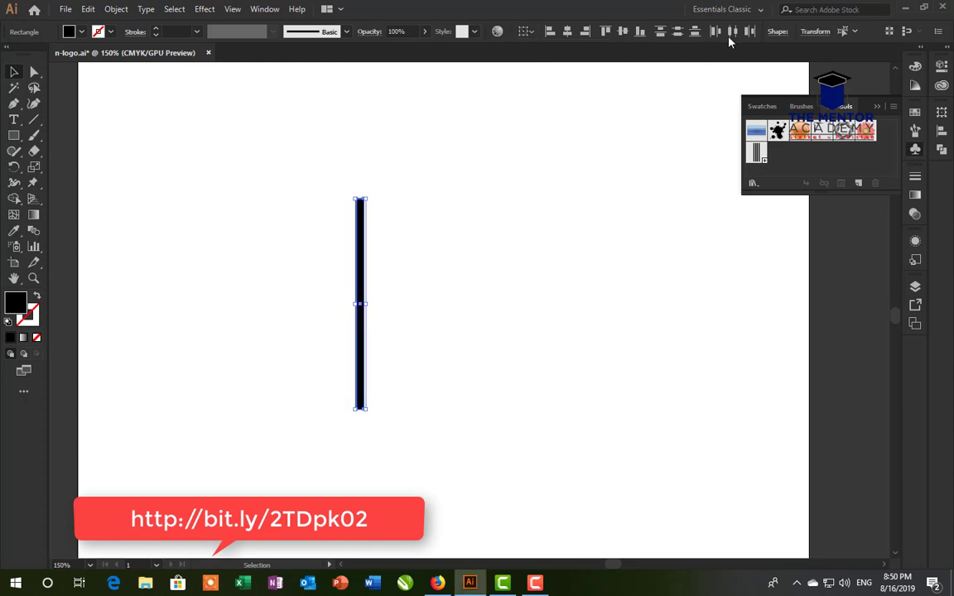
pyautogui.click(732, 33)
# Distribute the four bars evenly by horizontal centre, aligned to the selection
pyautogui.click(526, 31)
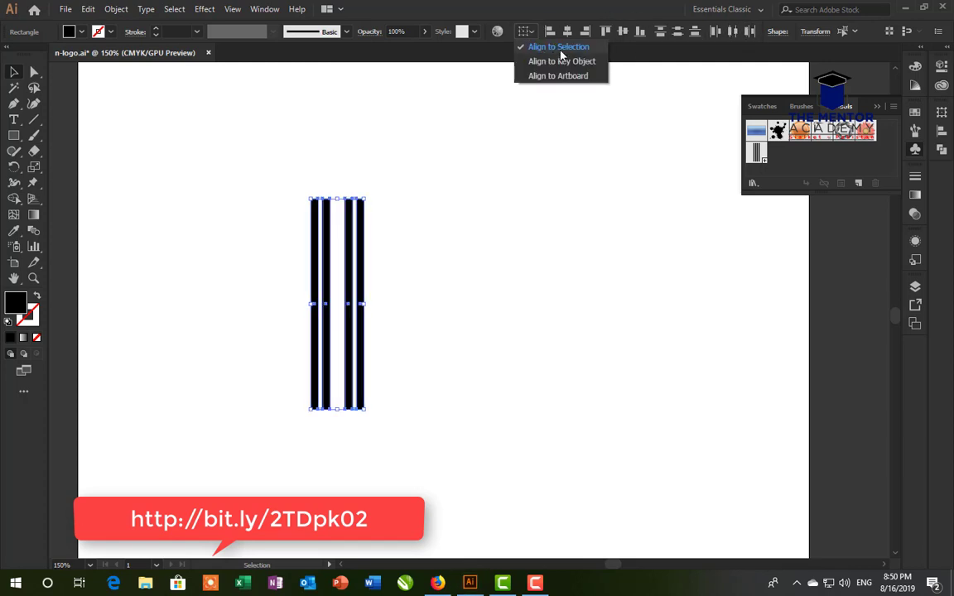
pyautogui.click(582, 47)
pyautogui.click(732, 32)
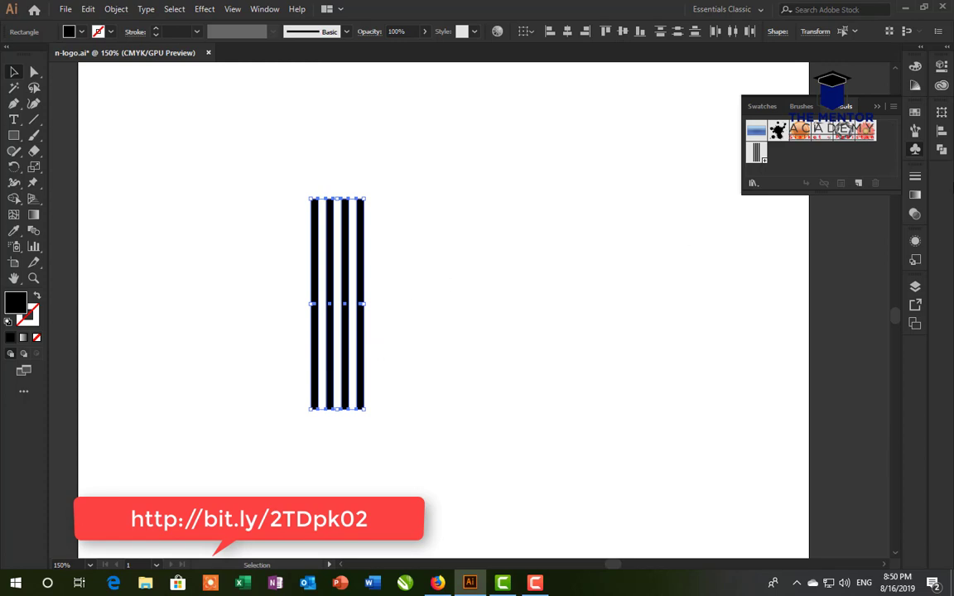
pyautogui.moveTo(263, 153); pyautogui.dragTo(380, 390)
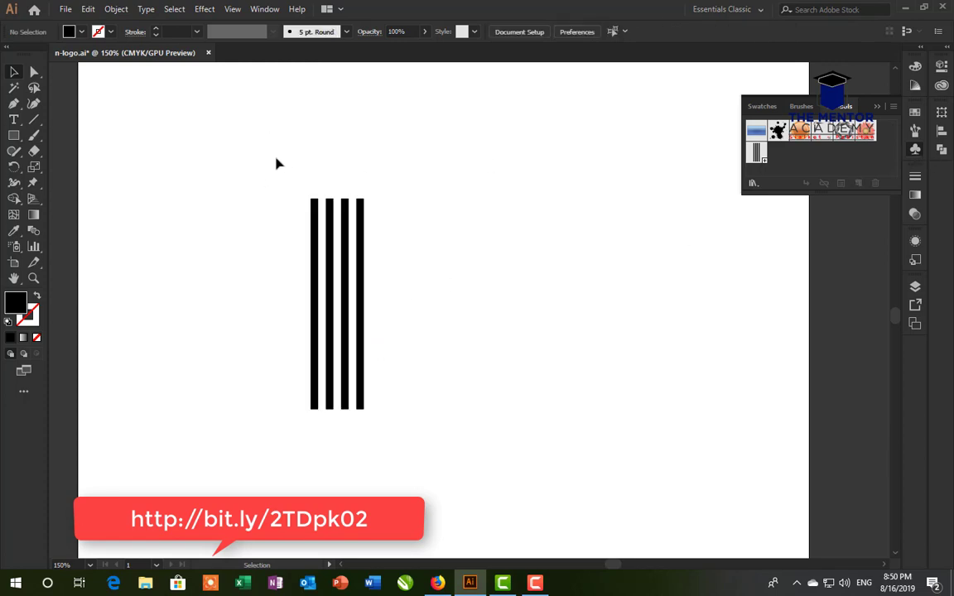
# Save the four bars as a new symbol named myStrips and select the placed instance
pyautogui.rightClick(341, 352)
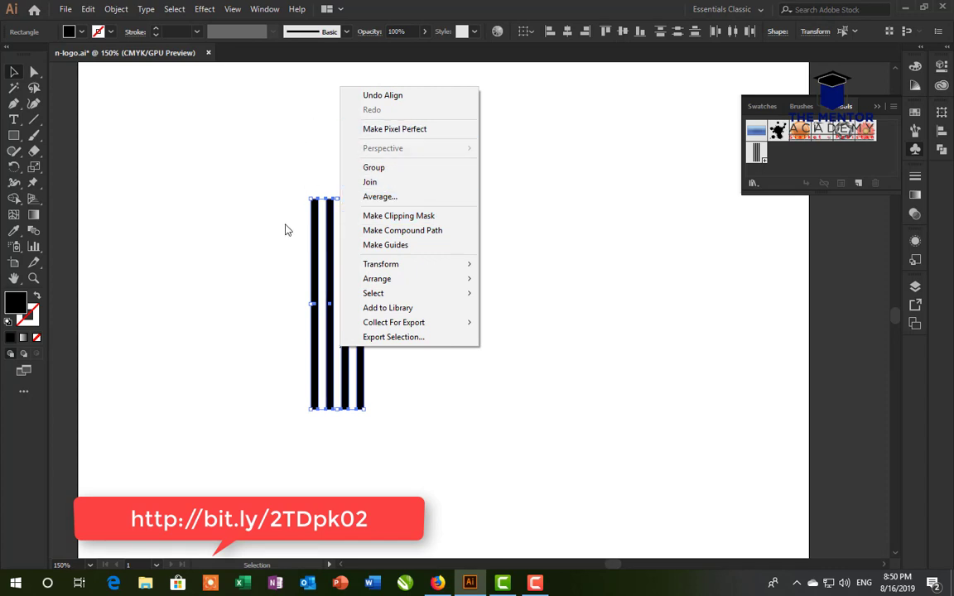
pyautogui.click(313, 330)
pyautogui.moveTo(274, 174); pyautogui.dragTo(463, 507)
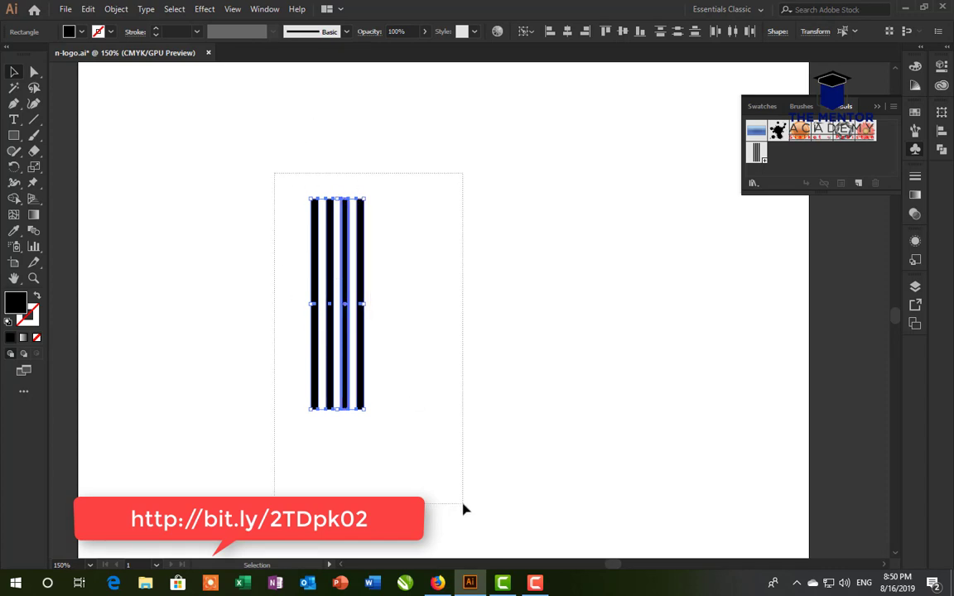
pyautogui.moveTo(349, 409); pyautogui.dragTo(779, 163)
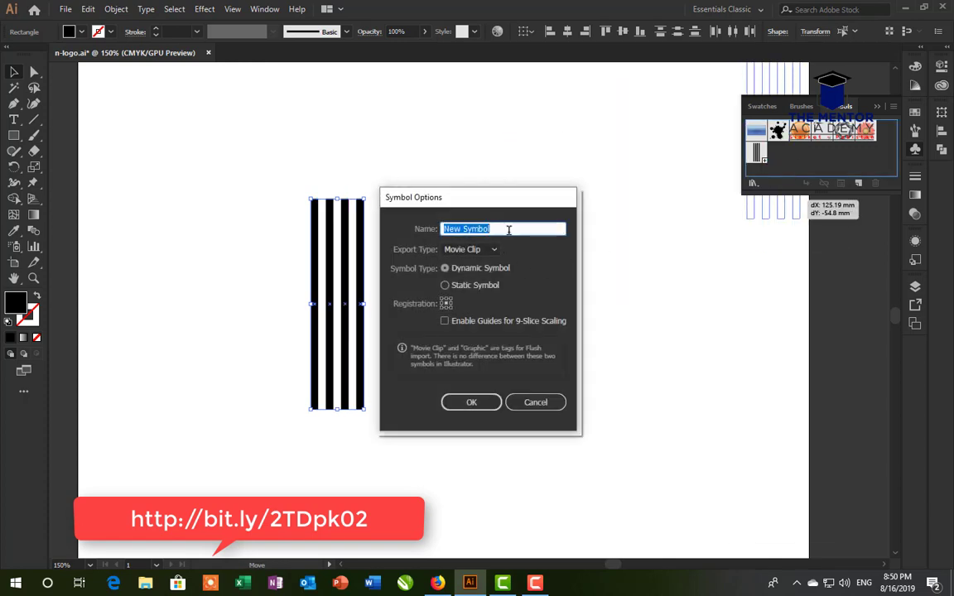
pyautogui.write('my')
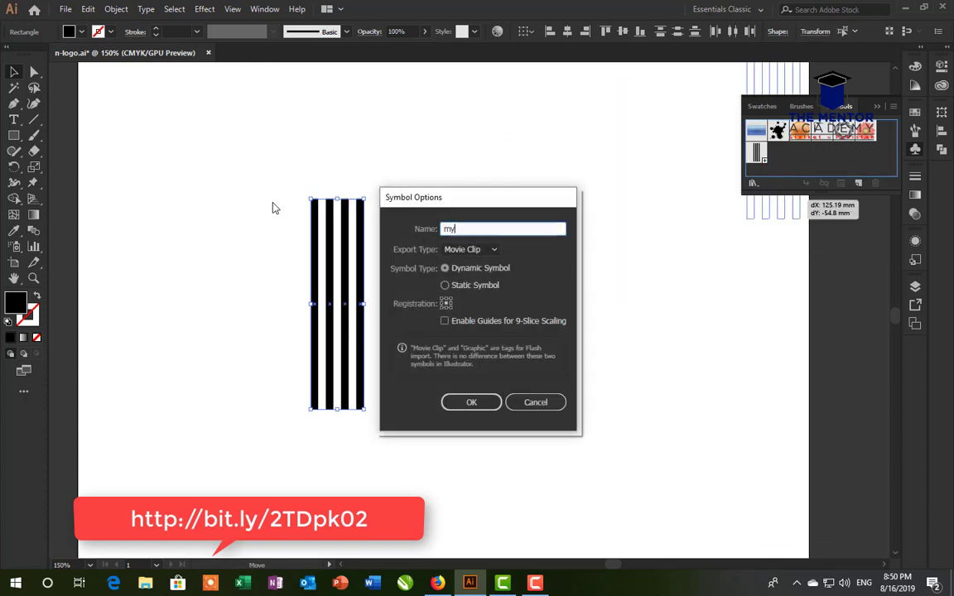
pyautogui.write('Strip')
pyautogui.write('s')
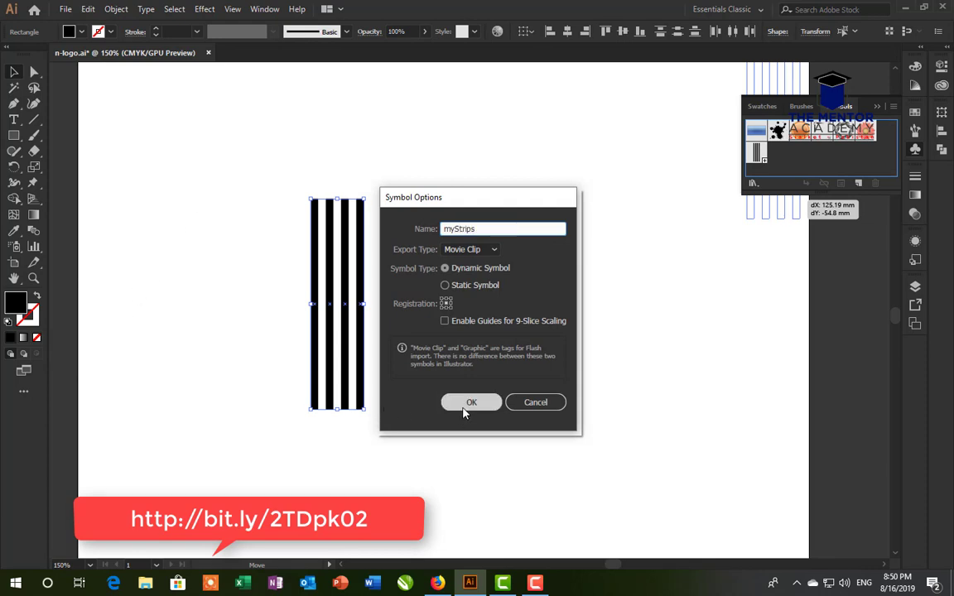
pyautogui.click(463, 407)
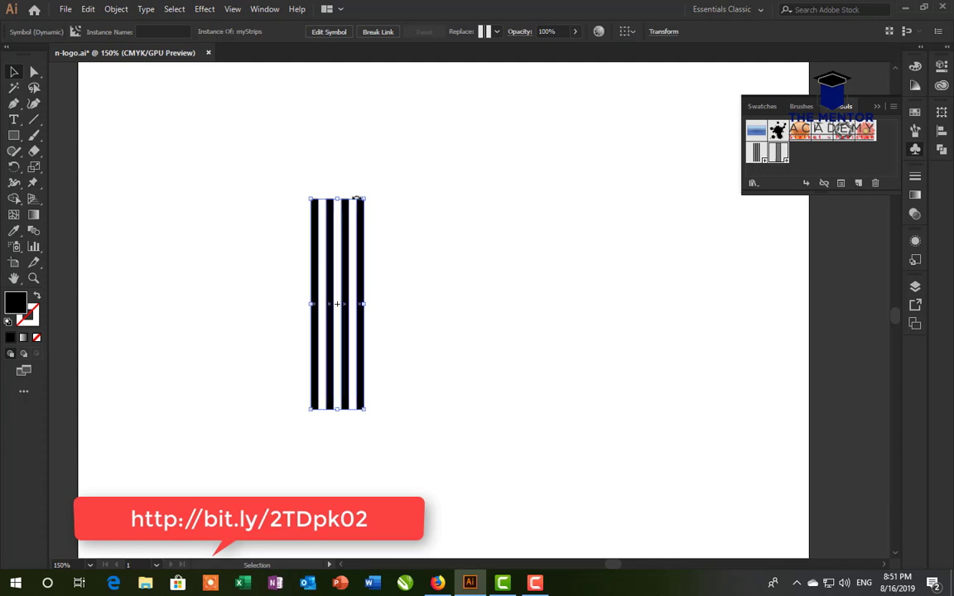
pyautogui.click(404, 177)
pyautogui.moveTo(404, 177); pyautogui.dragTo(173, 401)
# Delete the myStrips instance from the artboard and collapse the Symbols panel
pyautogui.press('Delete')
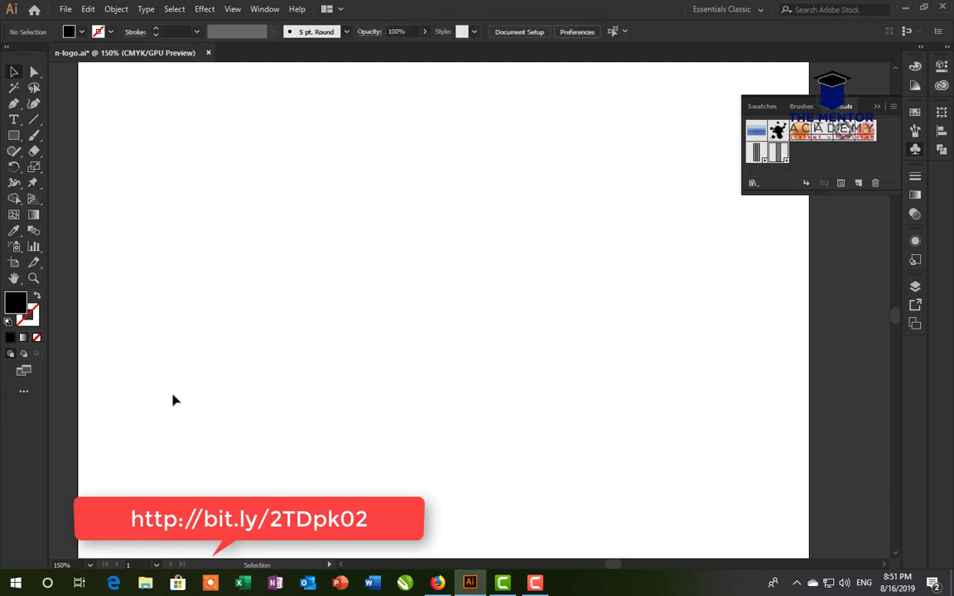
pyautogui.click(917, 154)
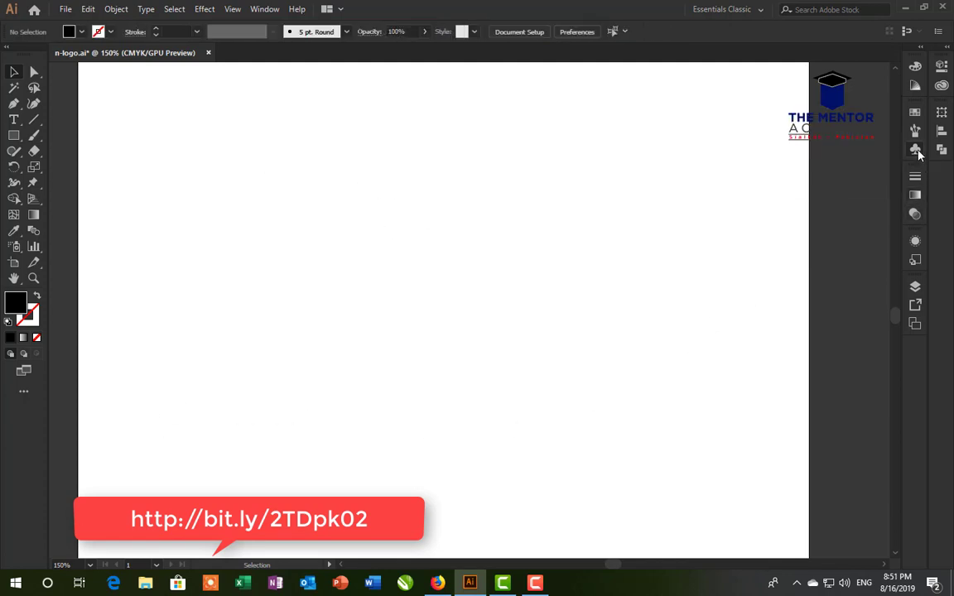
pyautogui.click(916, 151)
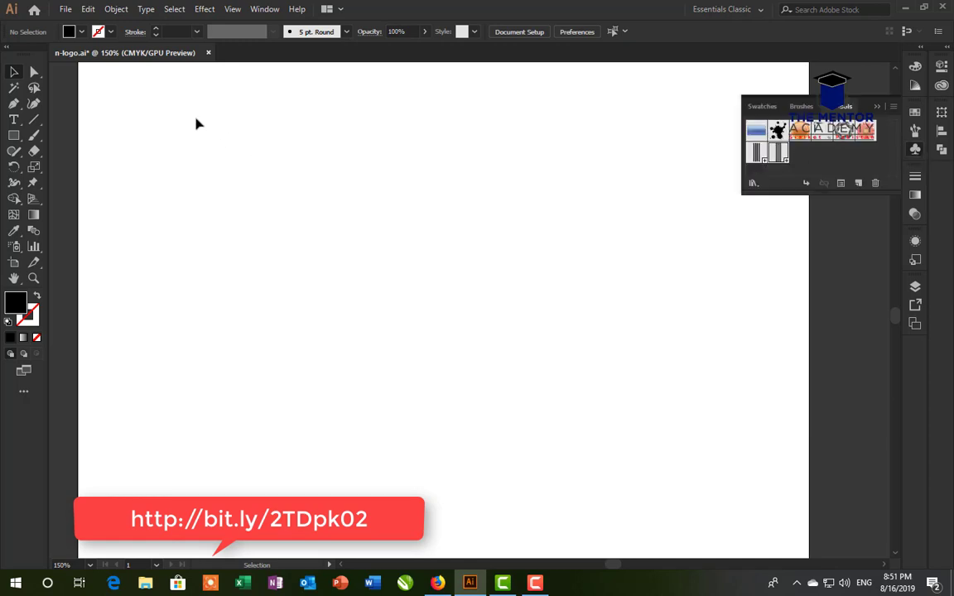
pyautogui.click(917, 154)
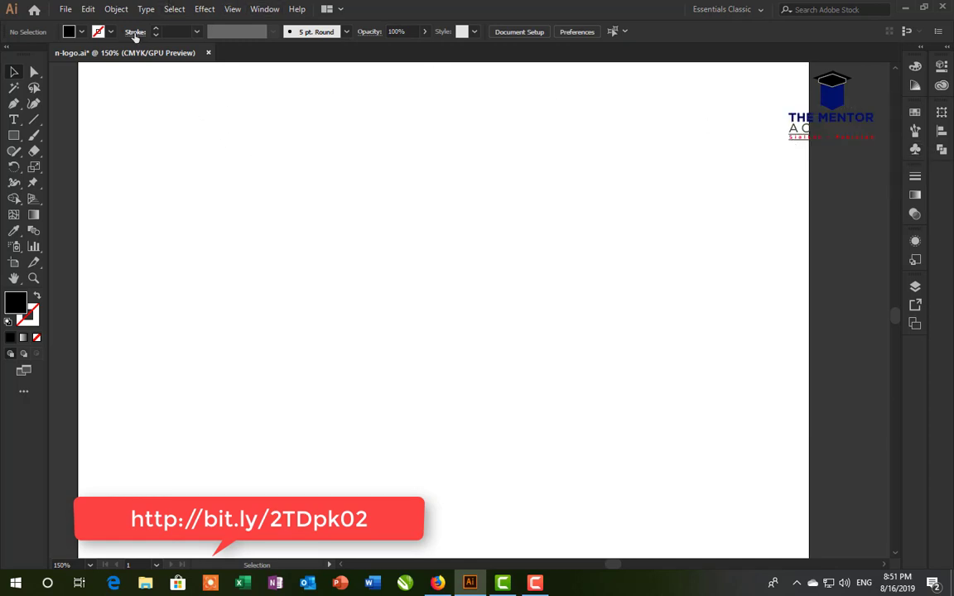
pyautogui.click(121, 9)
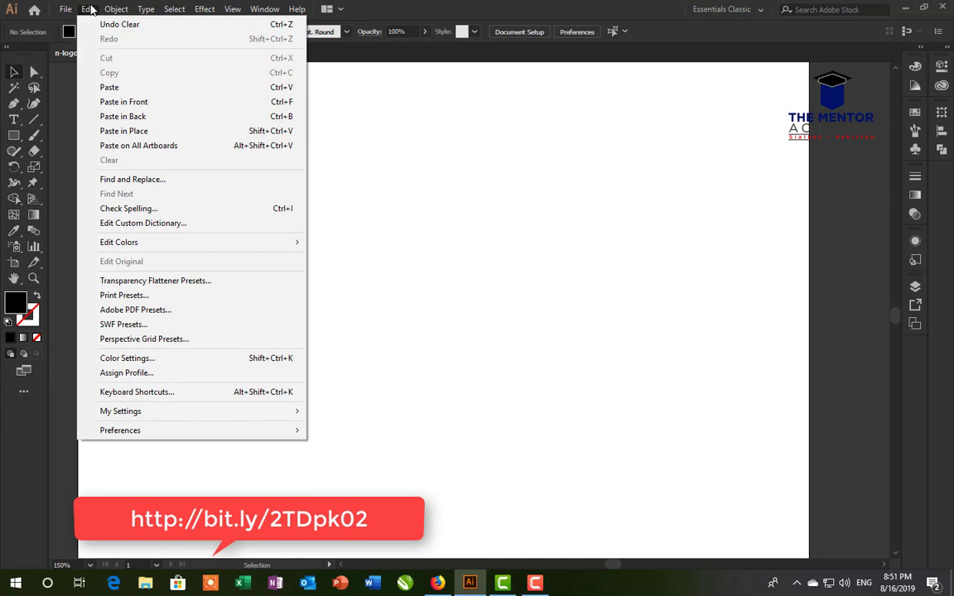
pyautogui.click(492, 213)
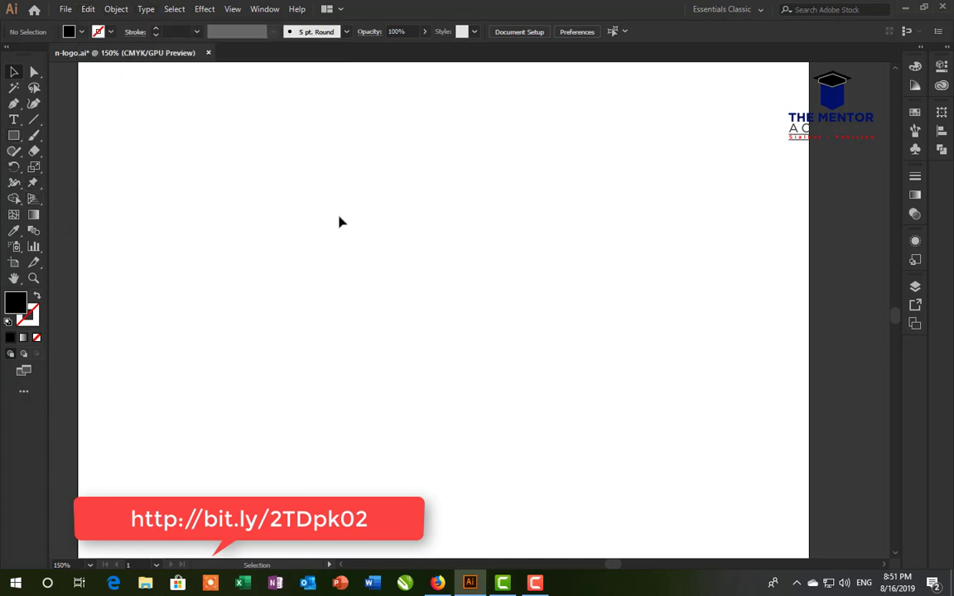
# Scroll up to view the finished logo, then back down to the empty area
pyautogui.scroll(3, 339, 222)
pyautogui.scroll(5, 351, 266)
pyautogui.scroll(3, 324, 187)
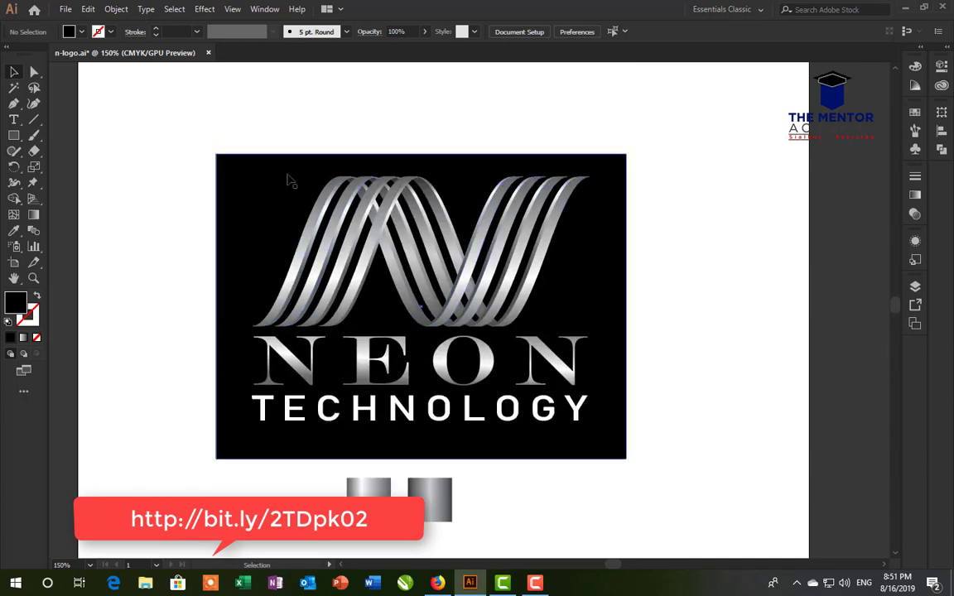
pyautogui.scroll(-3, 286, 199)
pyautogui.scroll(-3, 284, 230)
pyautogui.scroll(-5, 277, 224)
pyautogui.scroll(-1, 277, 223)
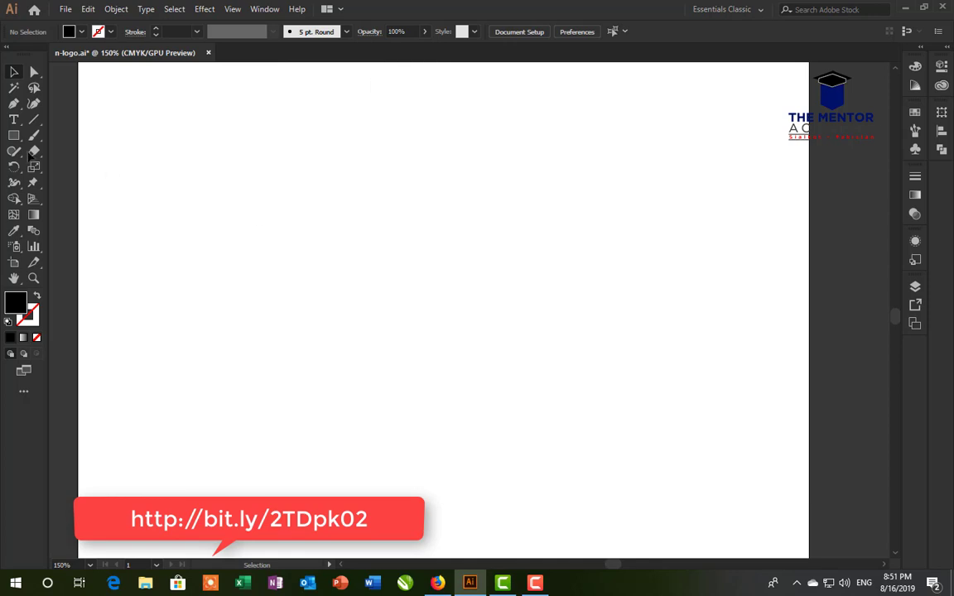
# Draw a tall black rectangle, make it narrower, and select it
pyautogui.click(14, 135)
pyautogui.moveTo(348, 198); pyautogui.dragTo(379, 430)
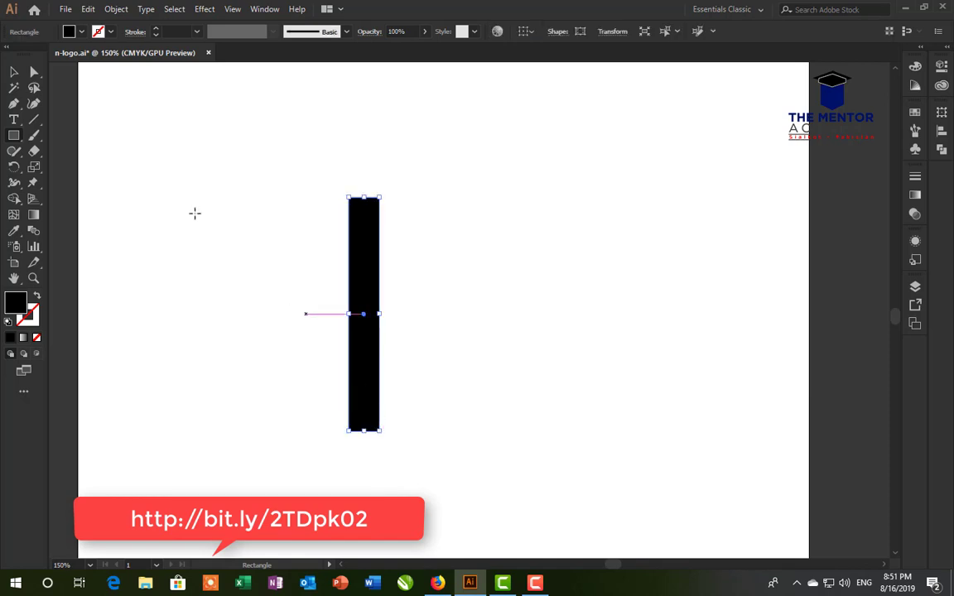
pyautogui.click(14, 72)
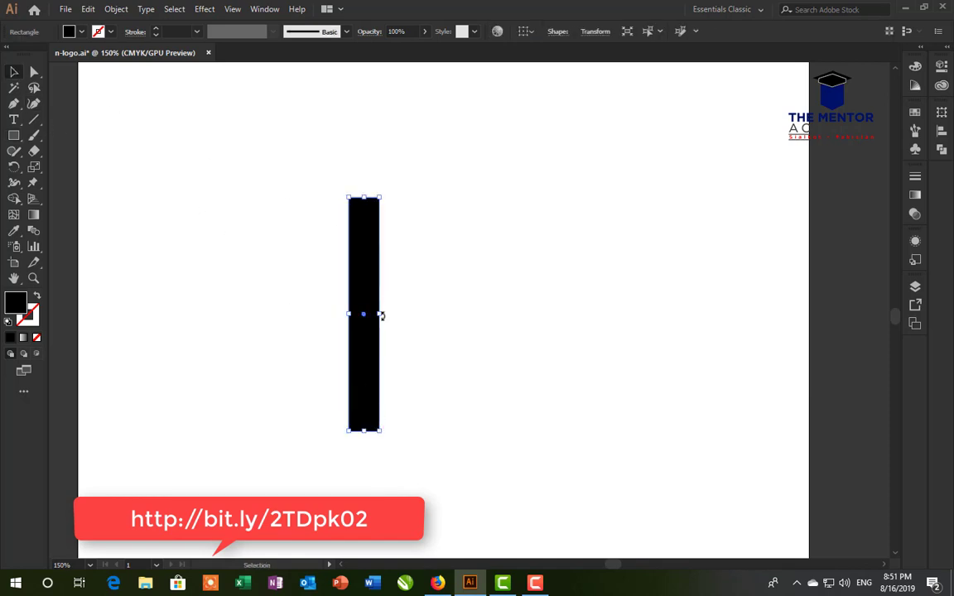
pyautogui.moveTo(379, 314); pyautogui.dragTo(372, 314)
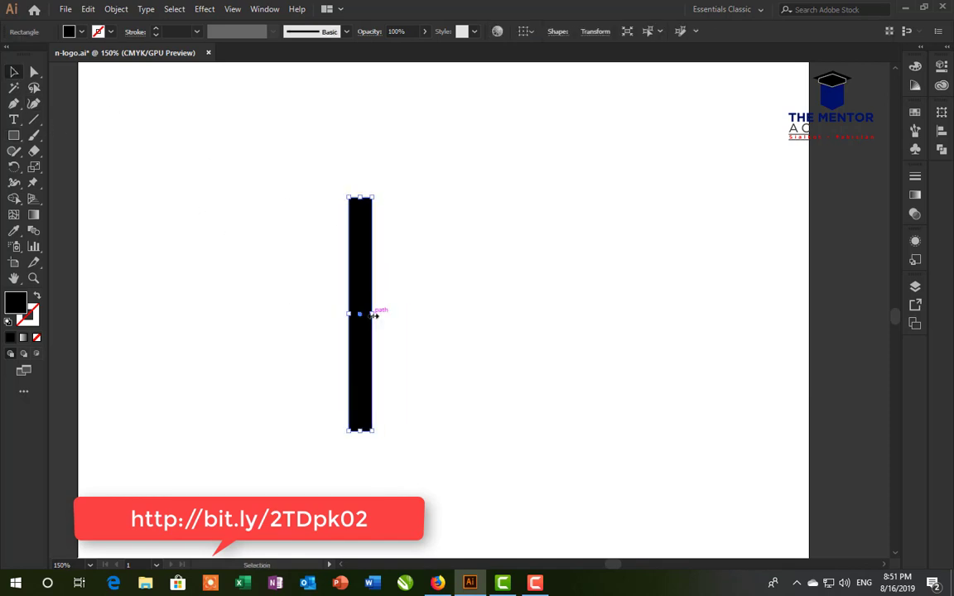
pyautogui.click(309, 149)
pyautogui.moveTo(416, 393); pyautogui.dragTo(414, 454)
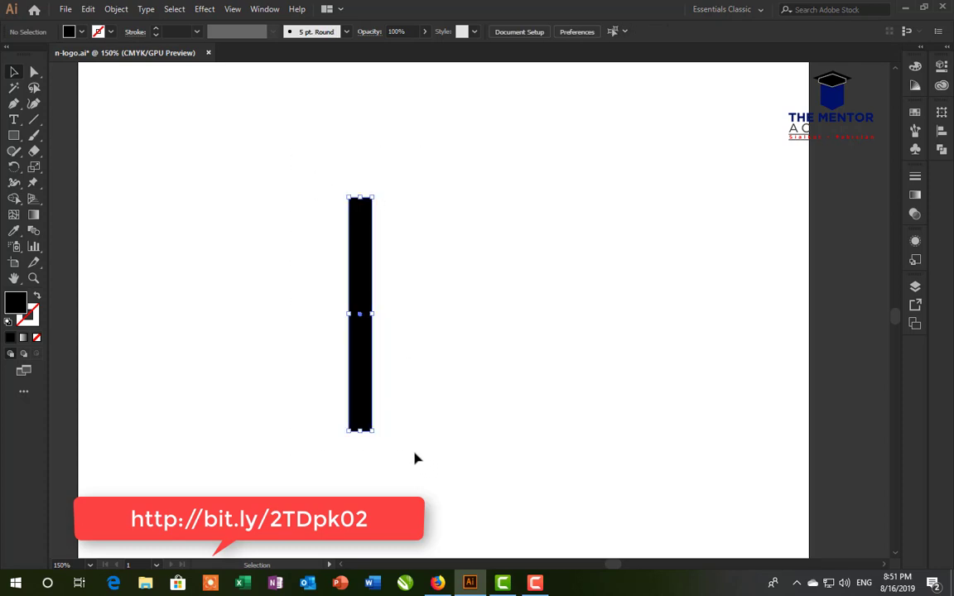
# Apply a 3D Revolve preview with rotation angles 0°, 0° and 90°
pyautogui.click(203, 9)
pyautogui.click(385, 103)
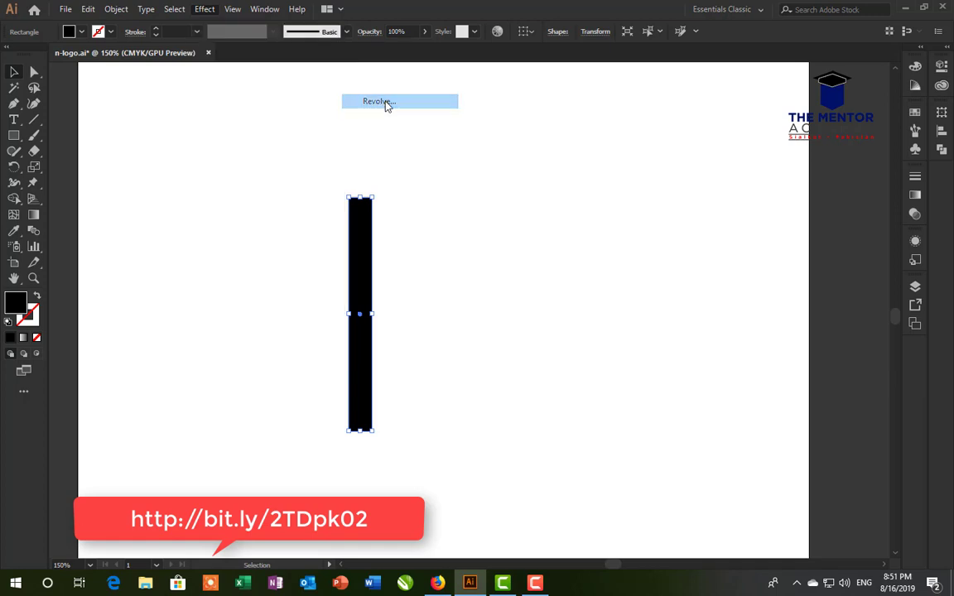
pyautogui.click(611, 195)
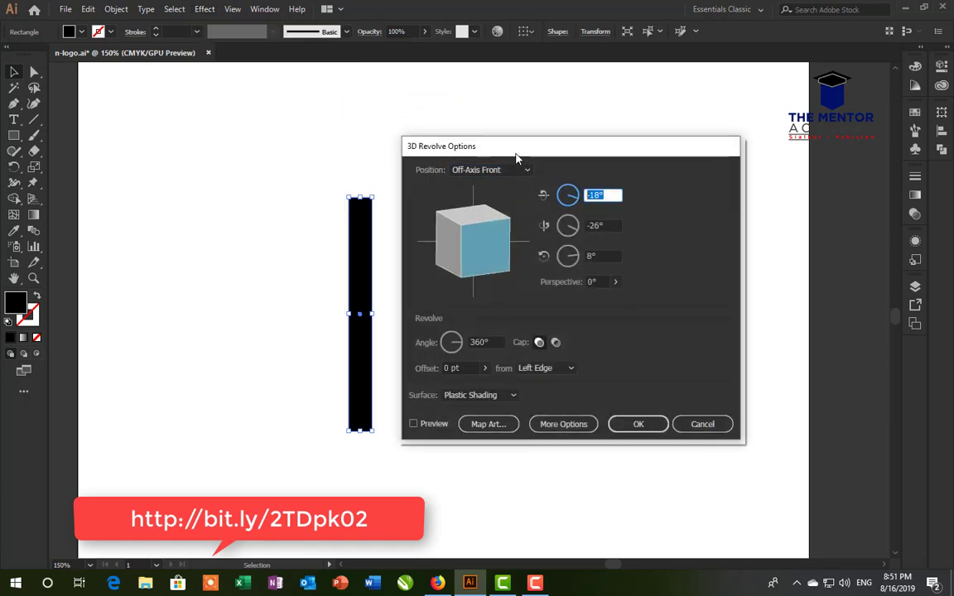
pyautogui.write('0')
pyautogui.press('Tab')
pyautogui.write('0')
pyautogui.press('Tab')
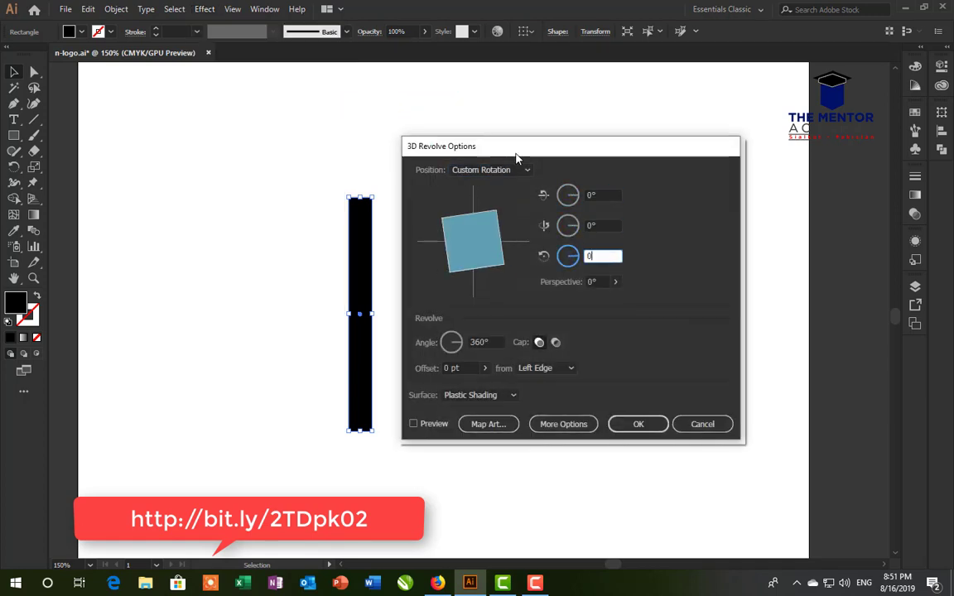
pyautogui.press('Tab')
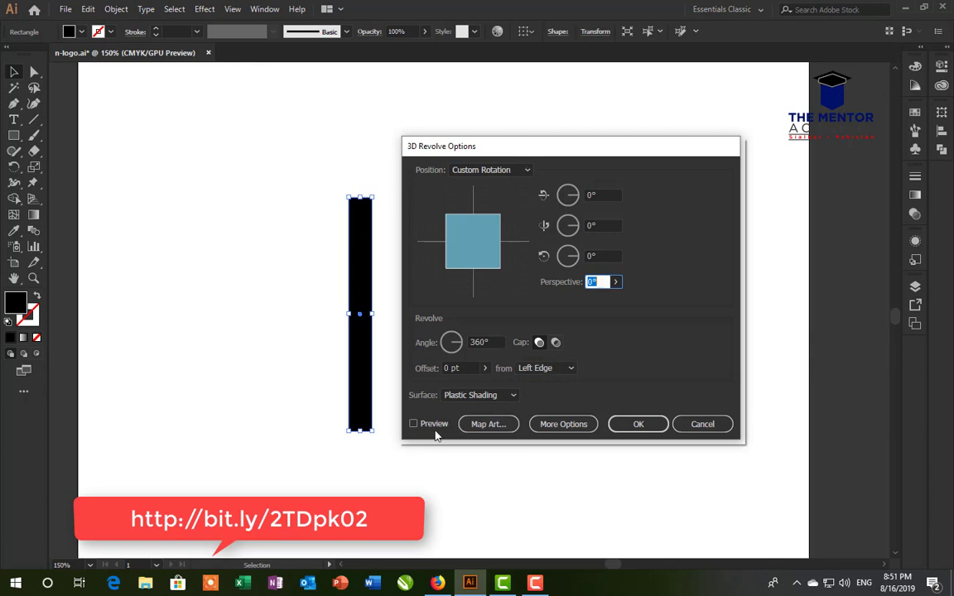
pyautogui.click(414, 425)
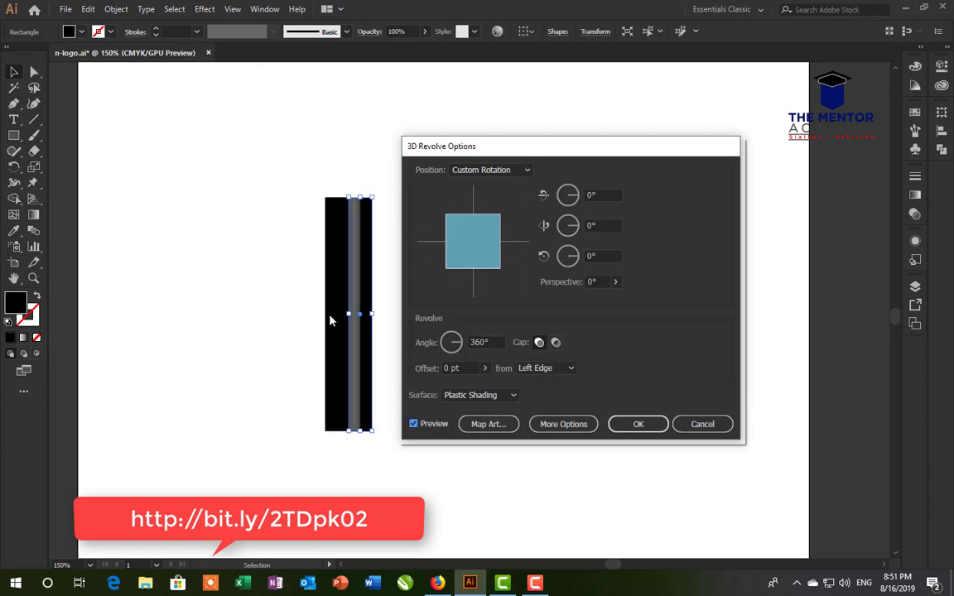
pyautogui.click(590, 258)
pyautogui.write('90')
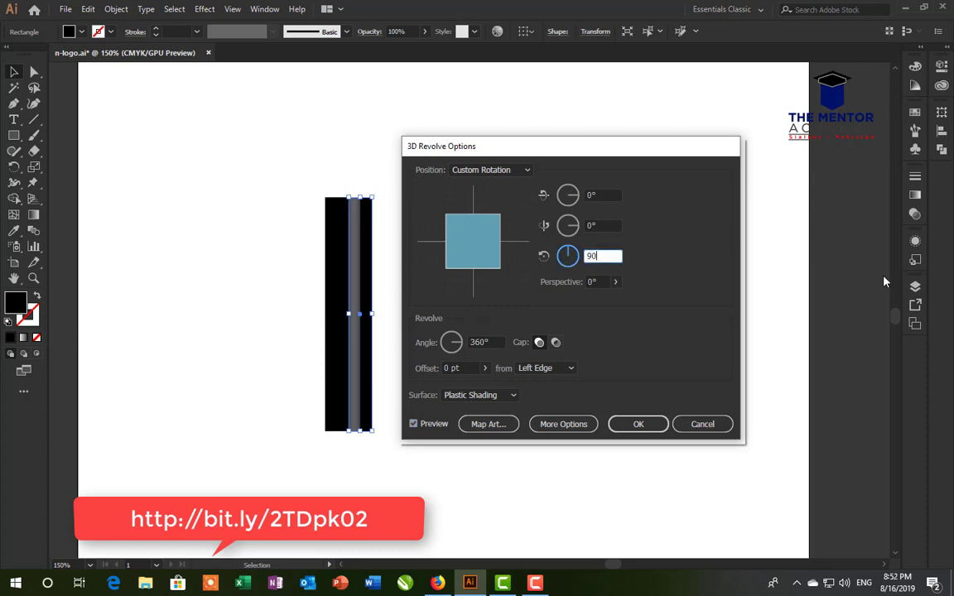
pyautogui.press('Tab')
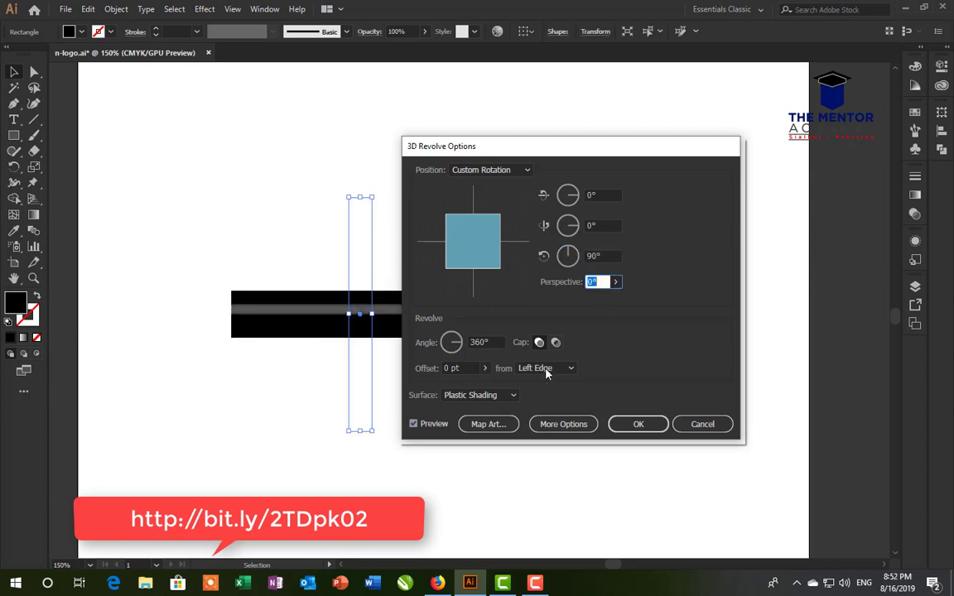
# In Map Art, assign the myStrips symbol to surface 3 of 3 with geometry hidden
pyautogui.click(487, 424)
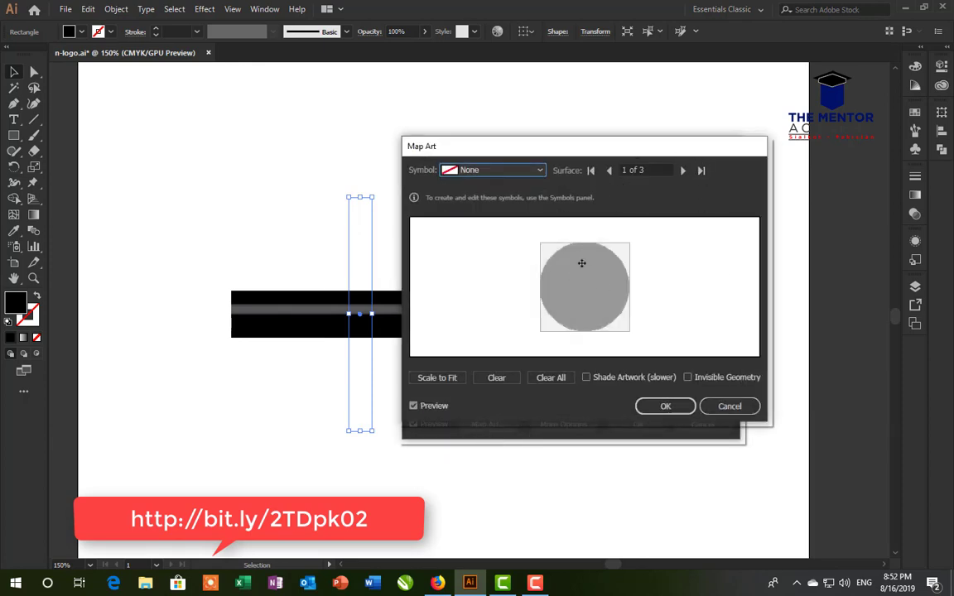
pyautogui.click(684, 171)
pyautogui.click(683, 171)
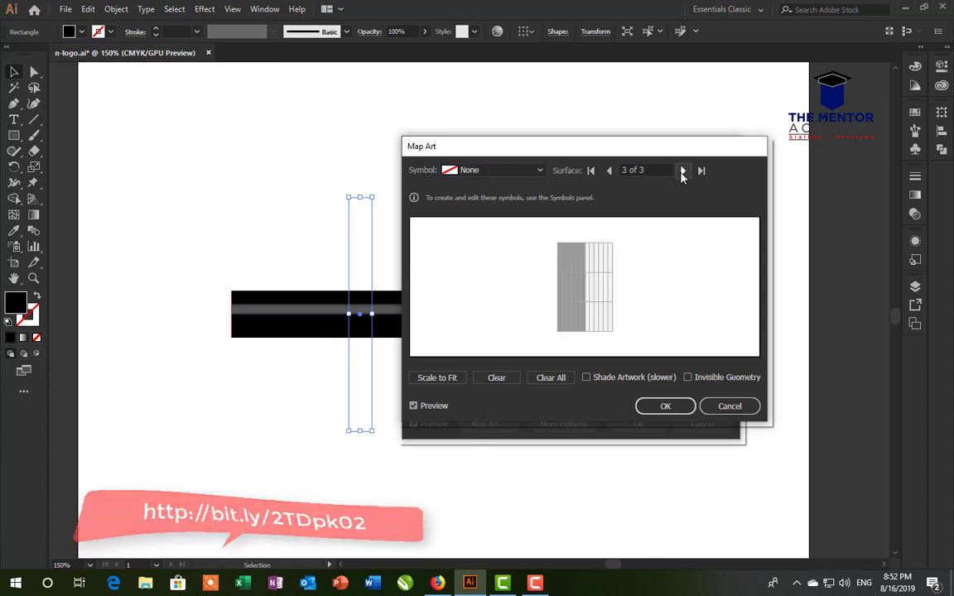
pyautogui.click(688, 378)
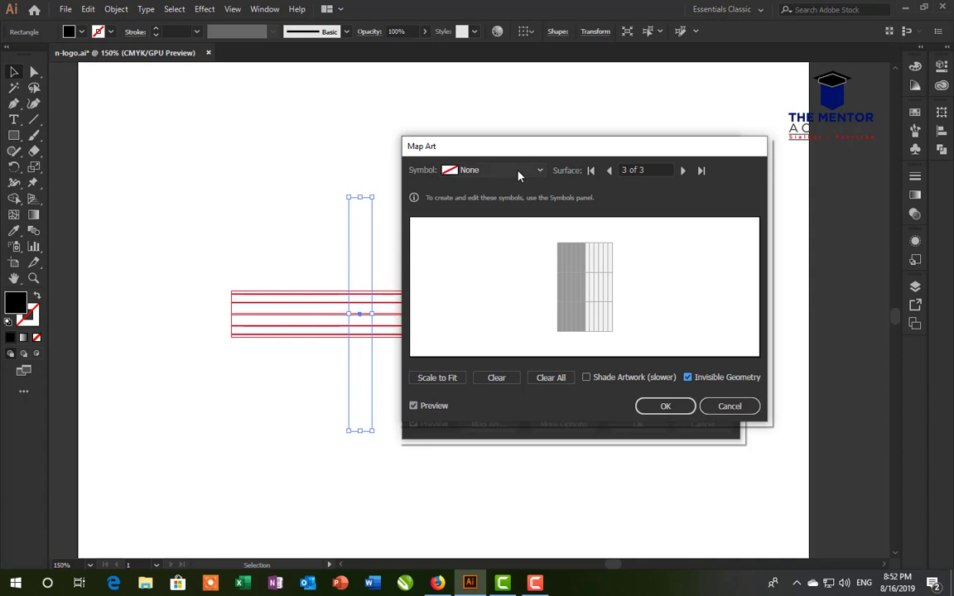
pyautogui.click(465, 169)
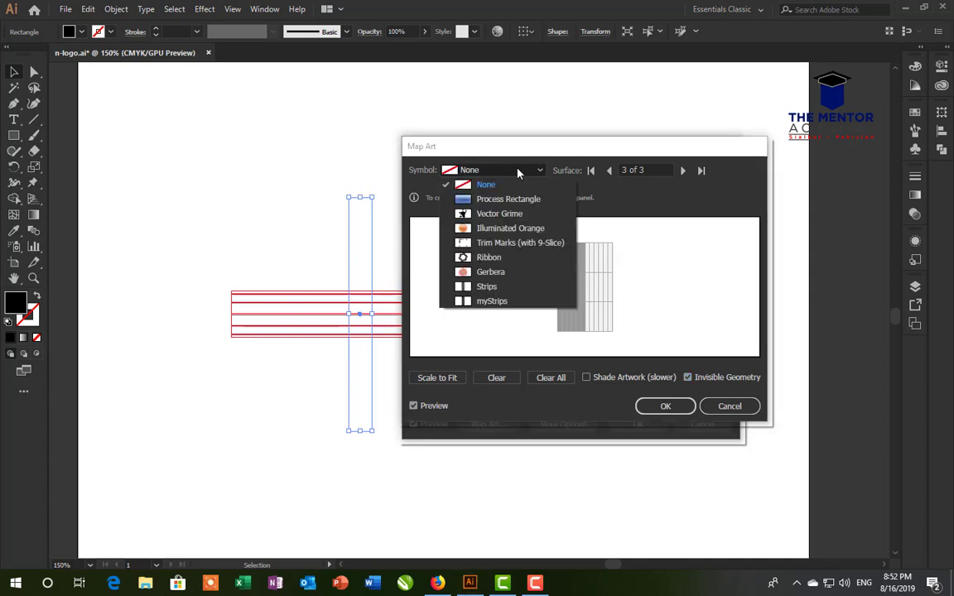
pyautogui.click(489, 301)
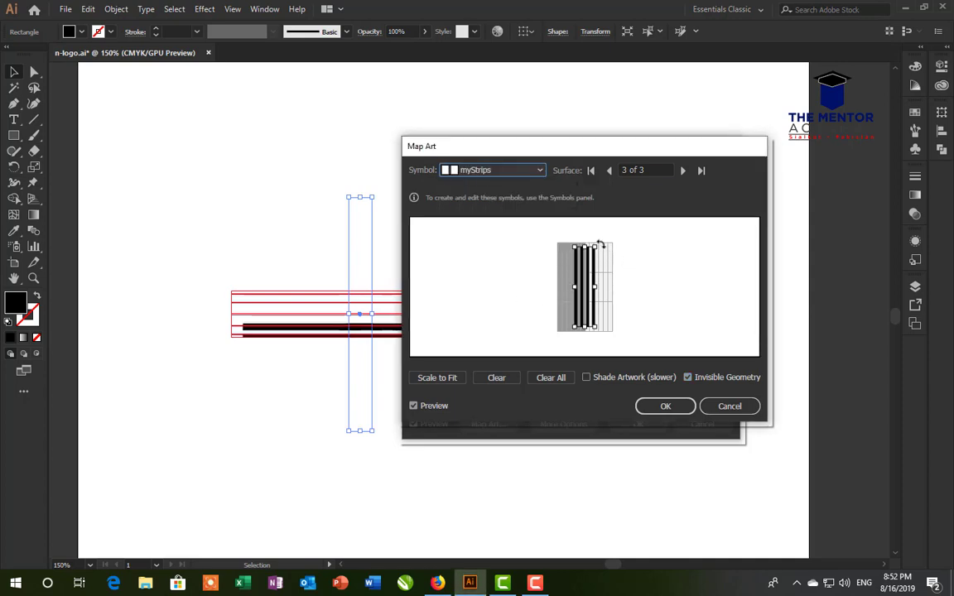
# Rotate and stretch the mapped myStrips art into a diagonal position across the surface
pyautogui.moveTo(594, 241); pyautogui.dragTo(636, 266)
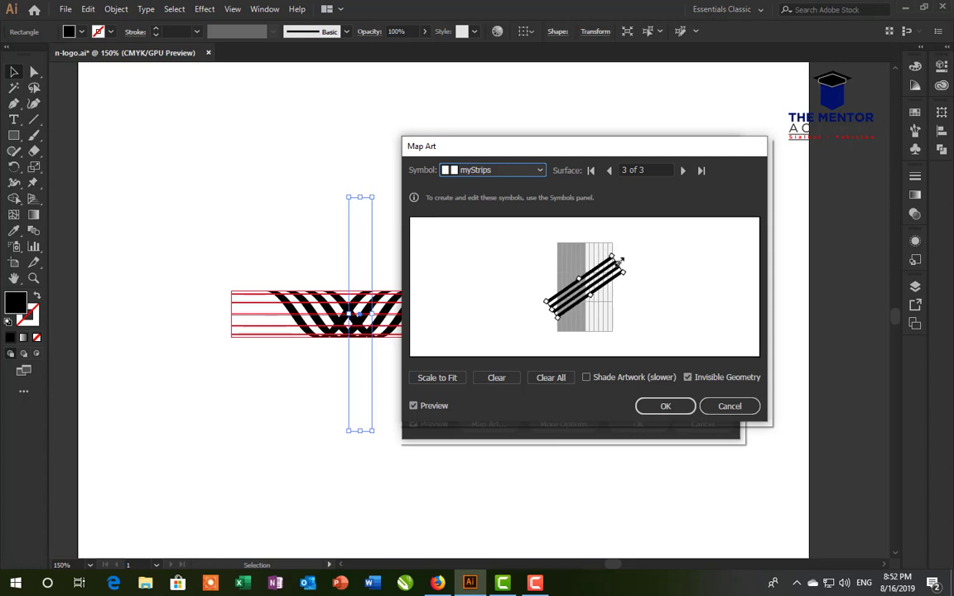
pyautogui.moveTo(620, 261); pyautogui.dragTo(624, 256)
pyautogui.moveTo(547, 312); pyautogui.dragTo(539, 319)
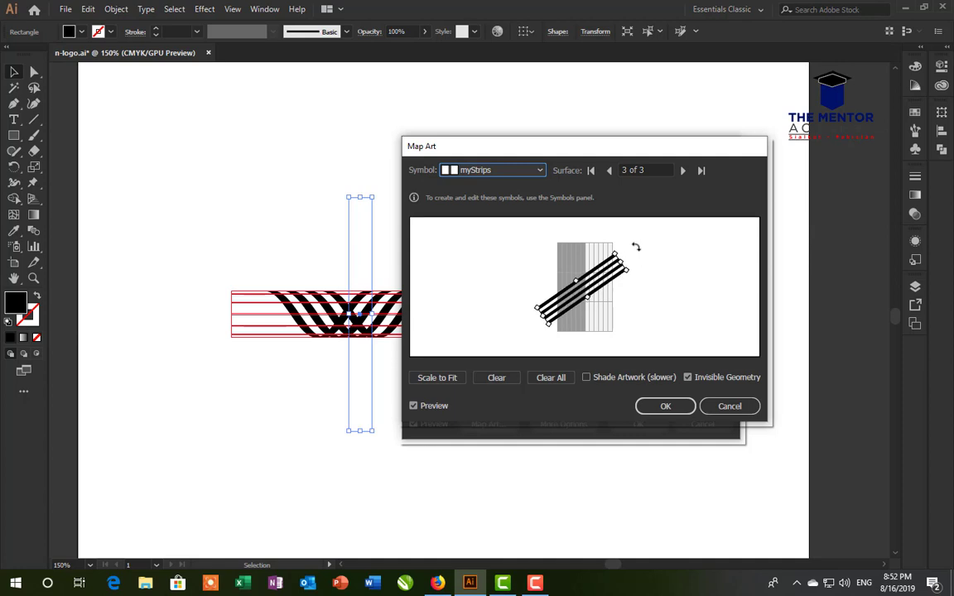
pyautogui.moveTo(621, 251); pyautogui.dragTo(607, 246)
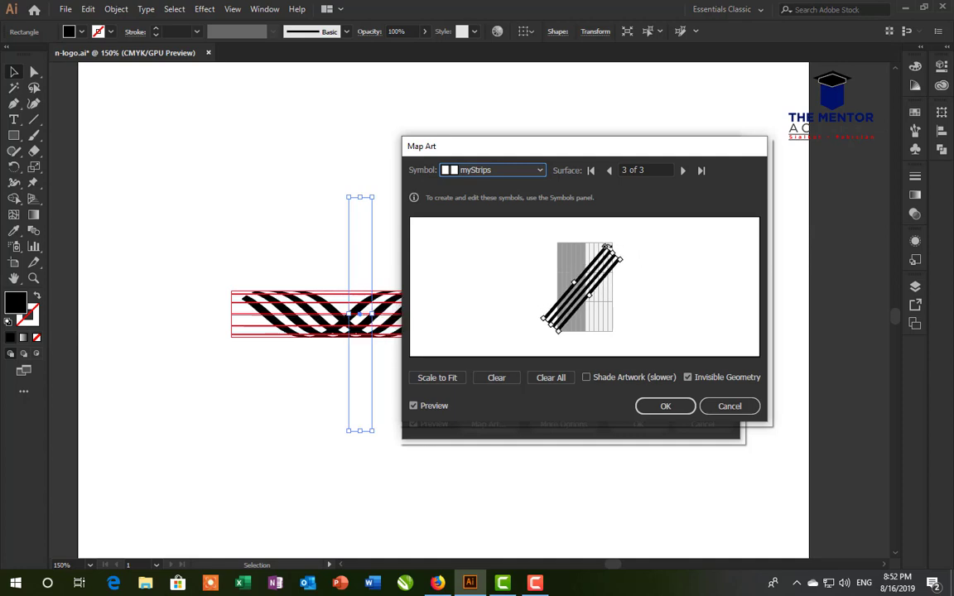
pyautogui.moveTo(594, 274); pyautogui.dragTo(606, 274)
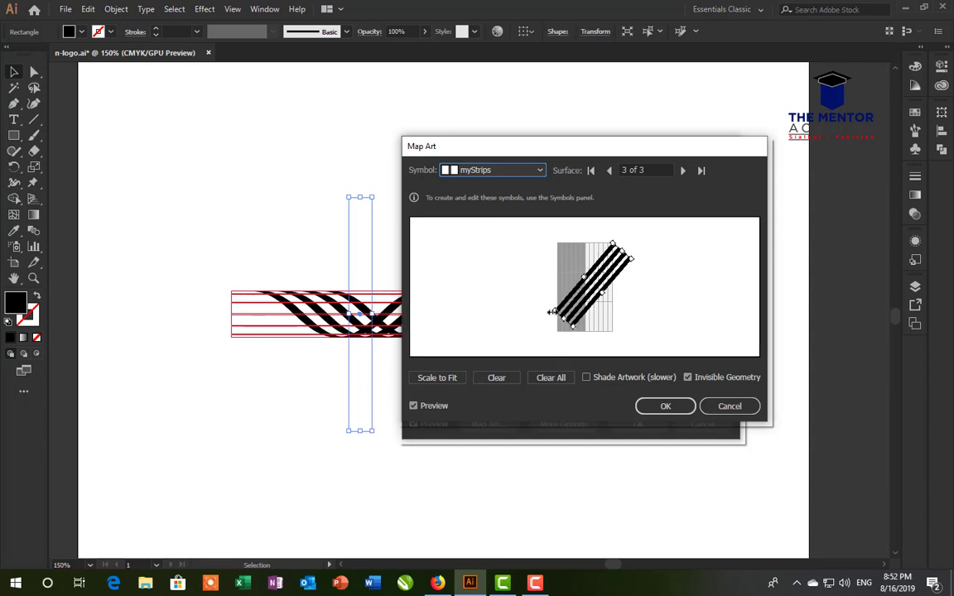
pyautogui.moveTo(552, 318)
pyautogui.mouseDown()
pyautogui.moveTo(544, 324)
pyautogui.moveTo(539, 313)
pyautogui.mouseUp()
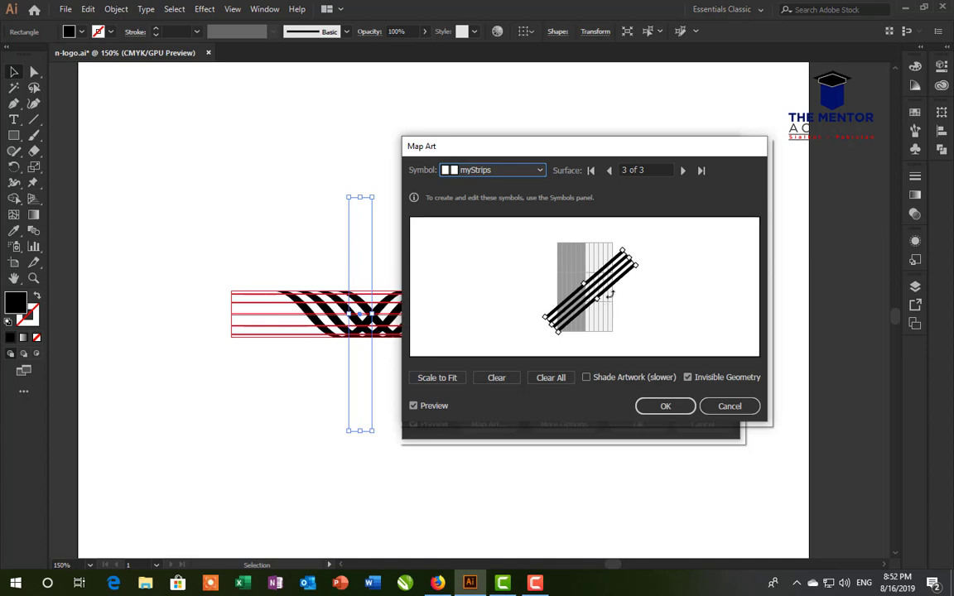
pyautogui.moveTo(590, 290); pyautogui.dragTo(586, 287)
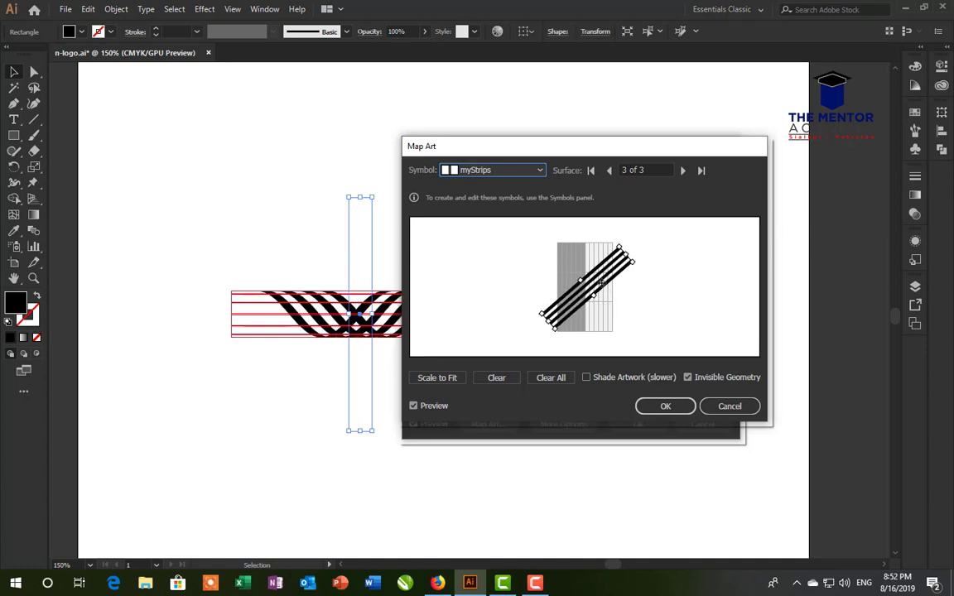
pyautogui.moveTo(605, 283); pyautogui.dragTo(635, 260)
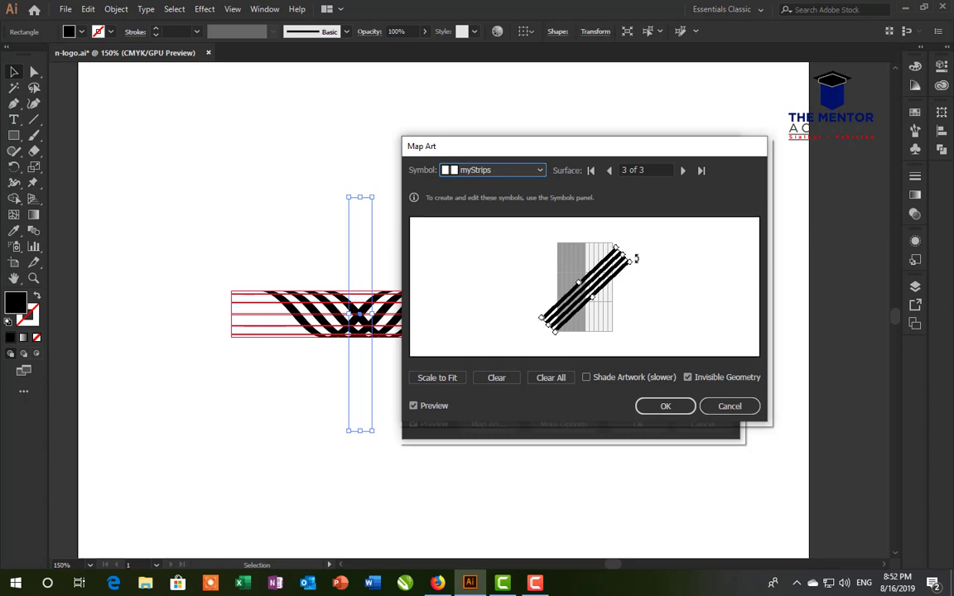
# Apply the 3D revolve with the mapped myStrips stripes
pyautogui.click(665, 409)
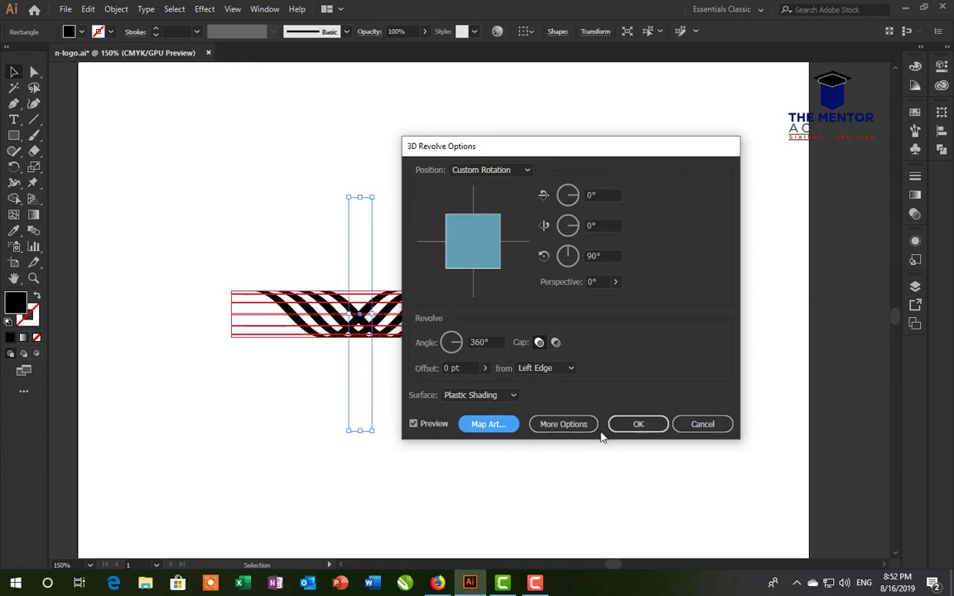
pyautogui.click(635, 427)
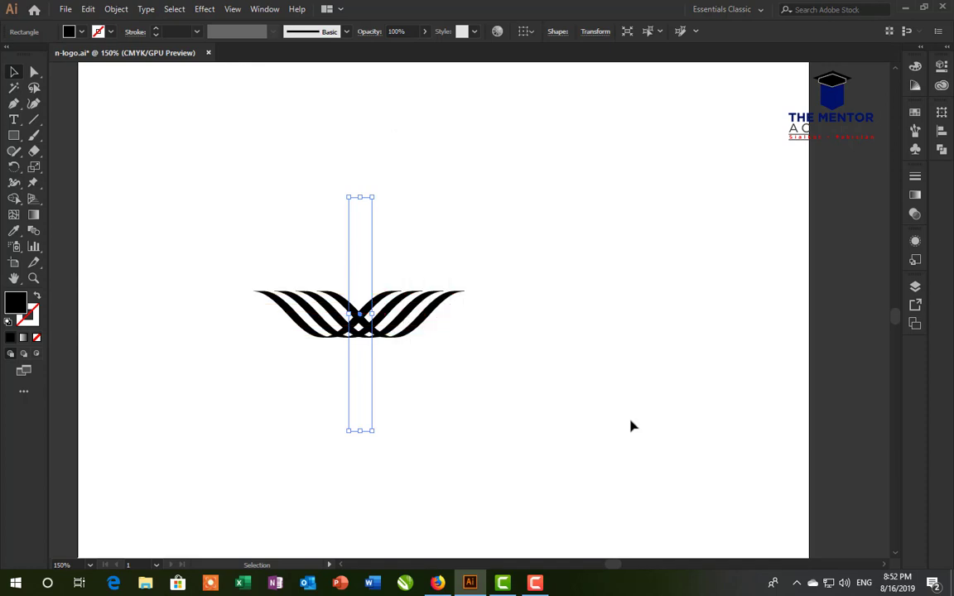
pyautogui.click(627, 421)
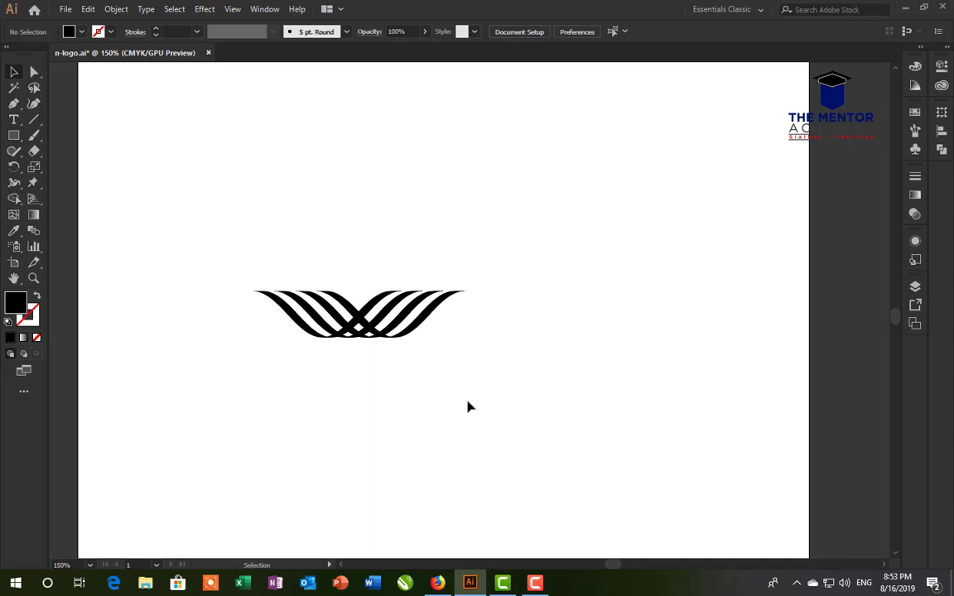
pyautogui.click(348, 281)
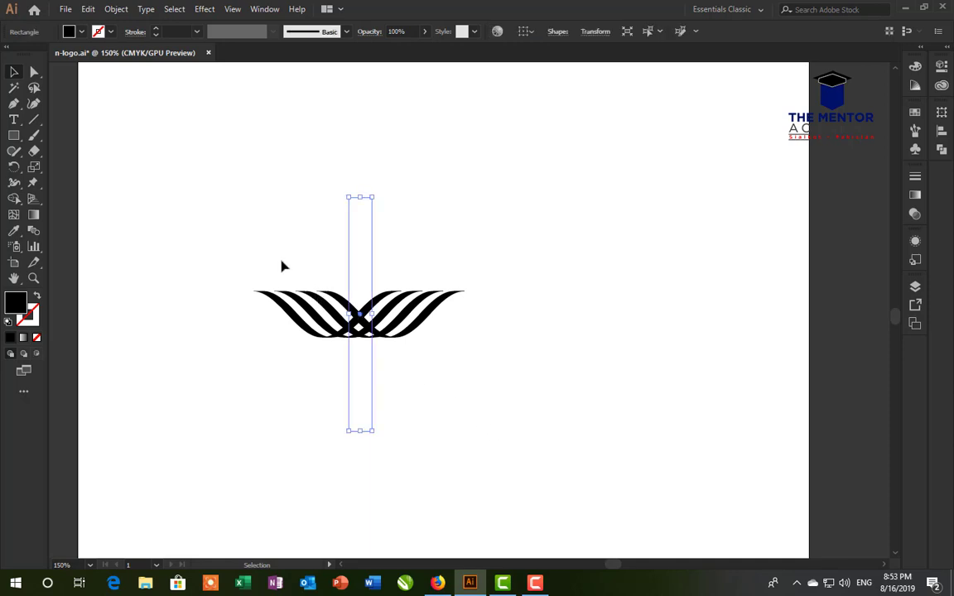
pyautogui.click(241, 241)
# Expand the striped artwork's appearance into a plain editable group, using Object > Expand Appearance
pyautogui.moveTo(257, 191); pyautogui.dragTo(529, 358)
pyautogui.rightClick(415, 305)
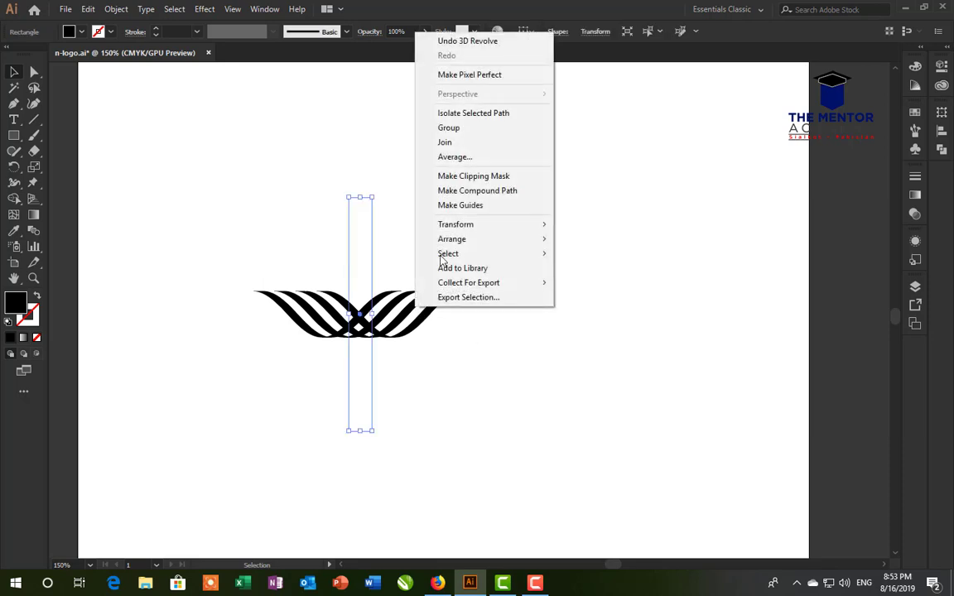
pyautogui.click(94, 12)
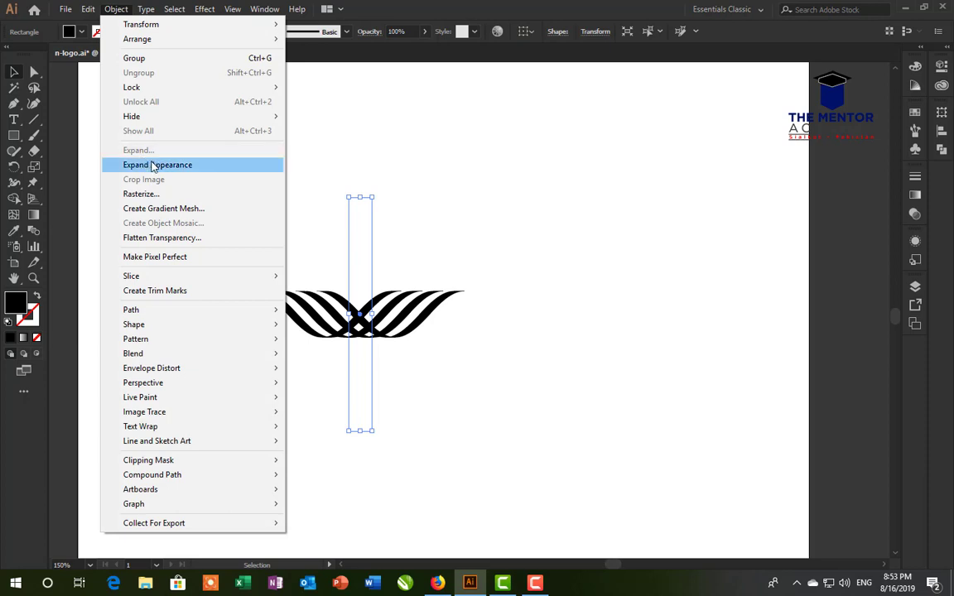
pyautogui.click(153, 165)
pyautogui.click(211, 247)
pyautogui.click(379, 334)
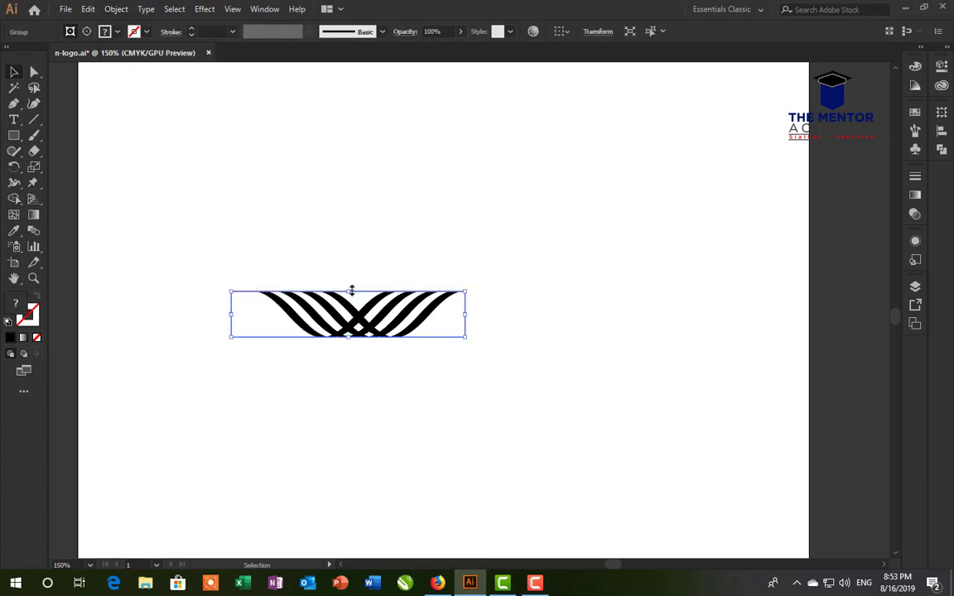
# Stretch the stripe group taller and wider into a deeper V, then move it lower
pyautogui.moveTo(348, 292); pyautogui.dragTo(353, 261)
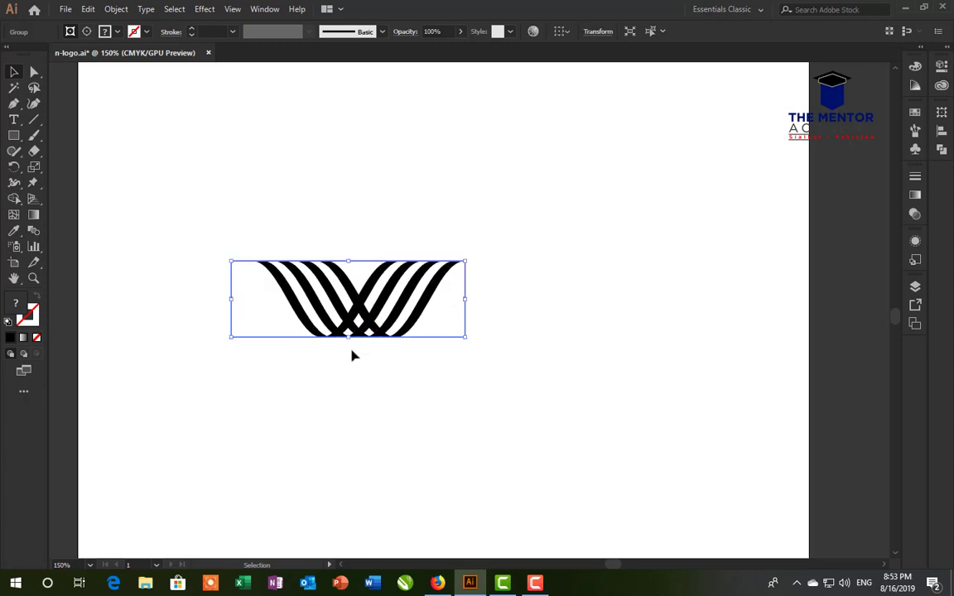
pyautogui.moveTo(348, 338); pyautogui.dragTo(349, 349)
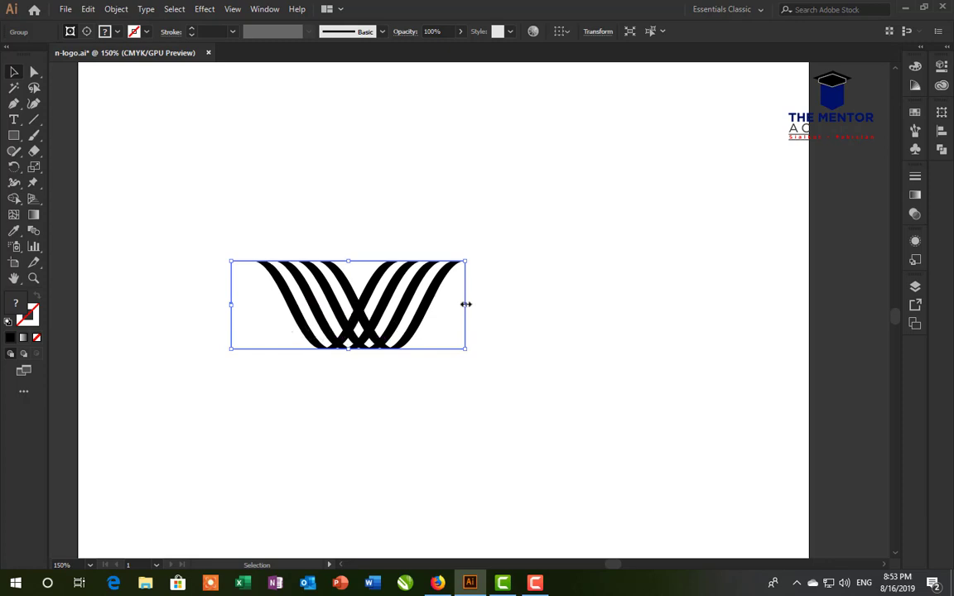
pyautogui.moveTo(468, 304); pyautogui.dragTo(481, 304)
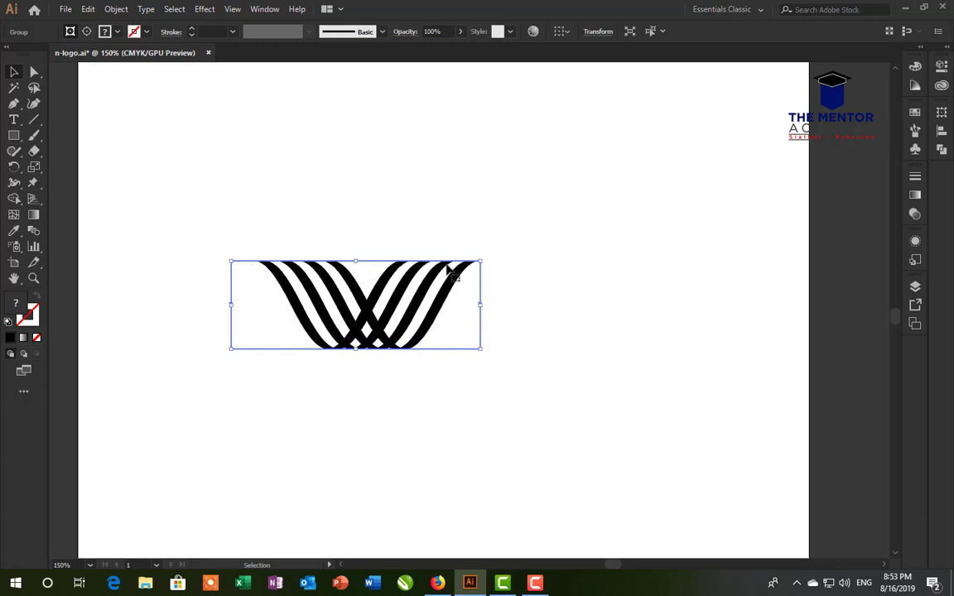
pyautogui.moveTo(480, 259); pyautogui.dragTo(494, 232)
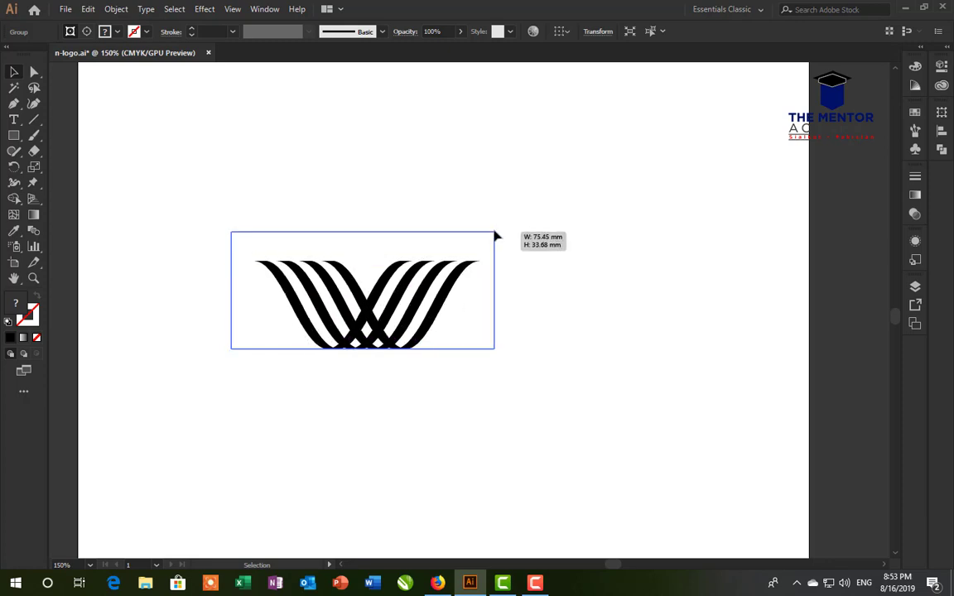
pyautogui.click(553, 304)
pyautogui.moveTo(387, 280); pyautogui.dragTo(388, 315)
# Ungroup the stripe artwork twice
pyautogui.rightClick(377, 334)
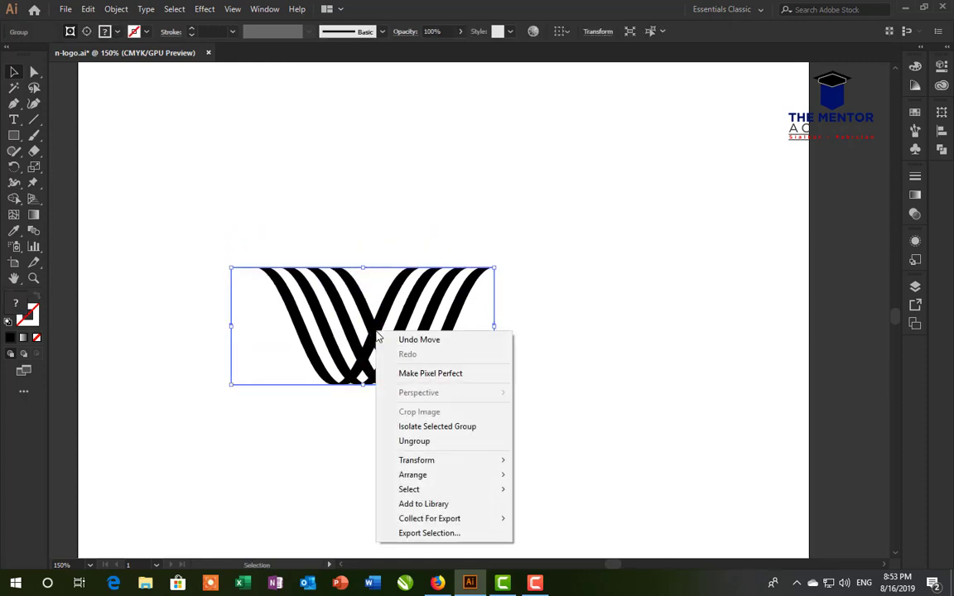
pyautogui.click(405, 441)
pyautogui.click(384, 430)
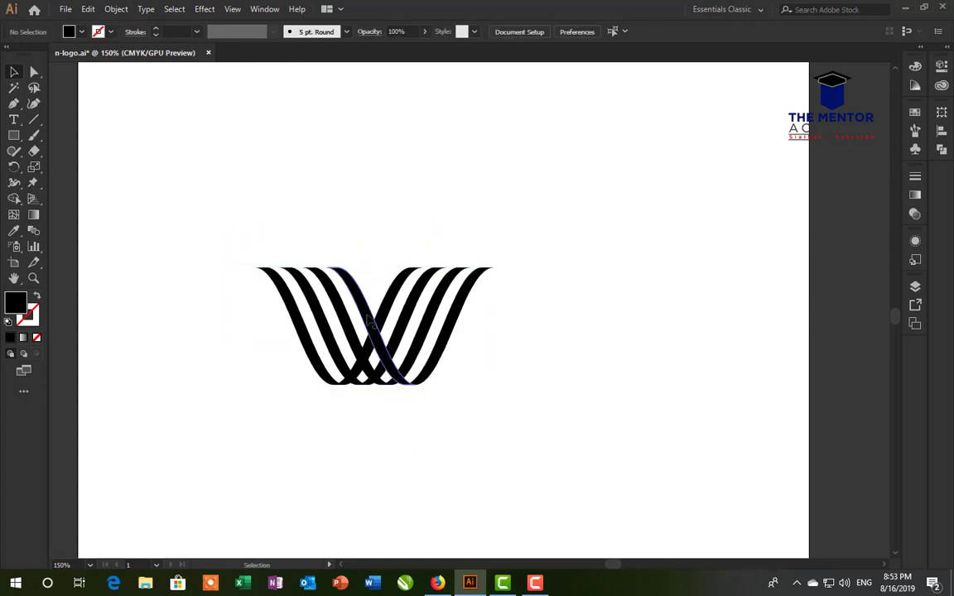
pyautogui.click(370, 323)
pyautogui.rightClick(364, 295)
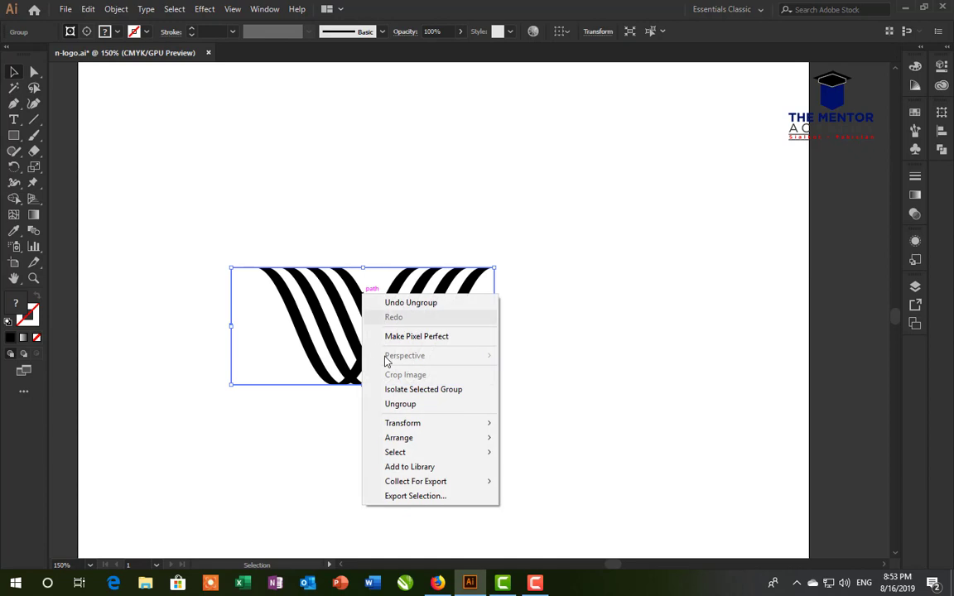
pyautogui.click(399, 406)
# Release the clipping mask to reveal the full W of crossing stripes
pyautogui.rightClick(342, 303)
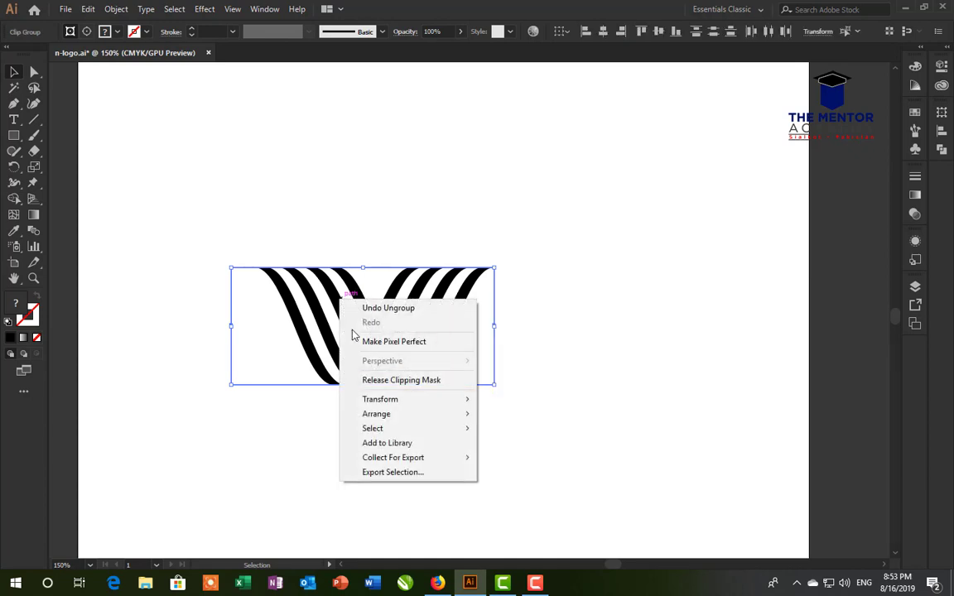
pyautogui.click(372, 380)
pyautogui.click(377, 428)
pyautogui.rightClick(394, 320)
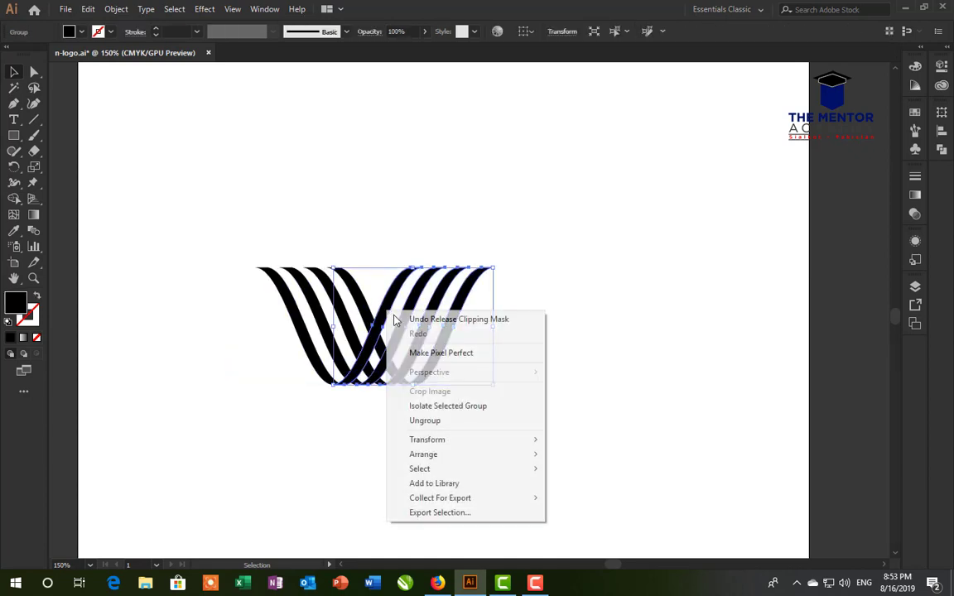
pyautogui.click(316, 277)
pyautogui.click(215, 256)
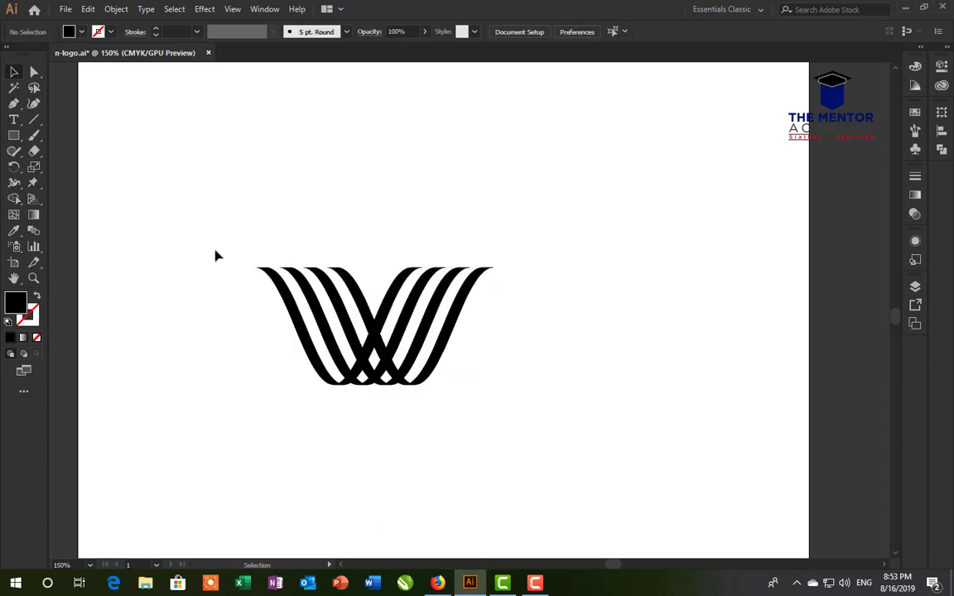
pyautogui.moveTo(215, 256); pyautogui.dragTo(246, 347)
pyautogui.click(249, 333)
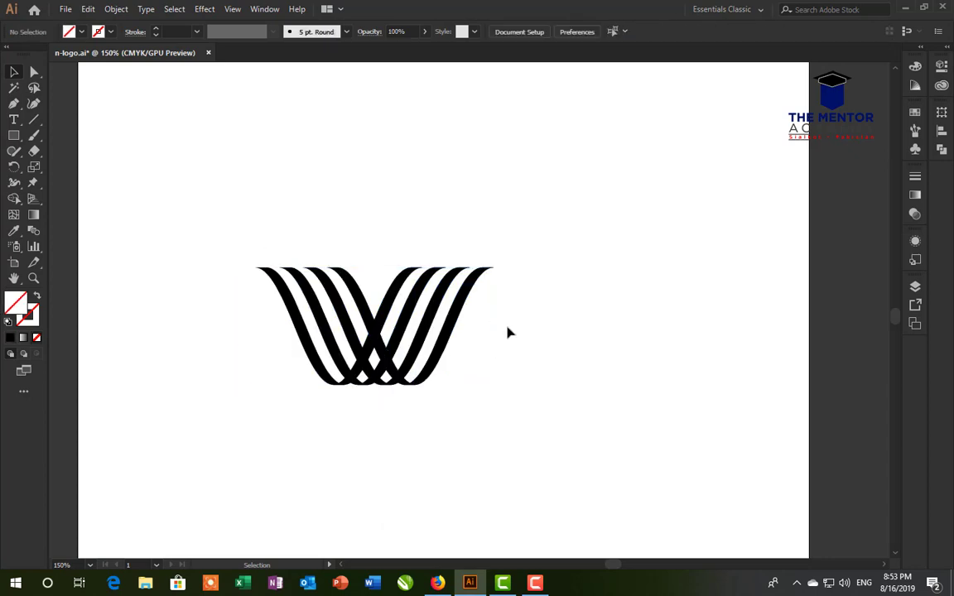
pyautogui.moveTo(556, 245)
pyautogui.mouseDown()
pyautogui.moveTo(500, 381)
pyautogui.moveTo(447, 340)
pyautogui.mouseUp()
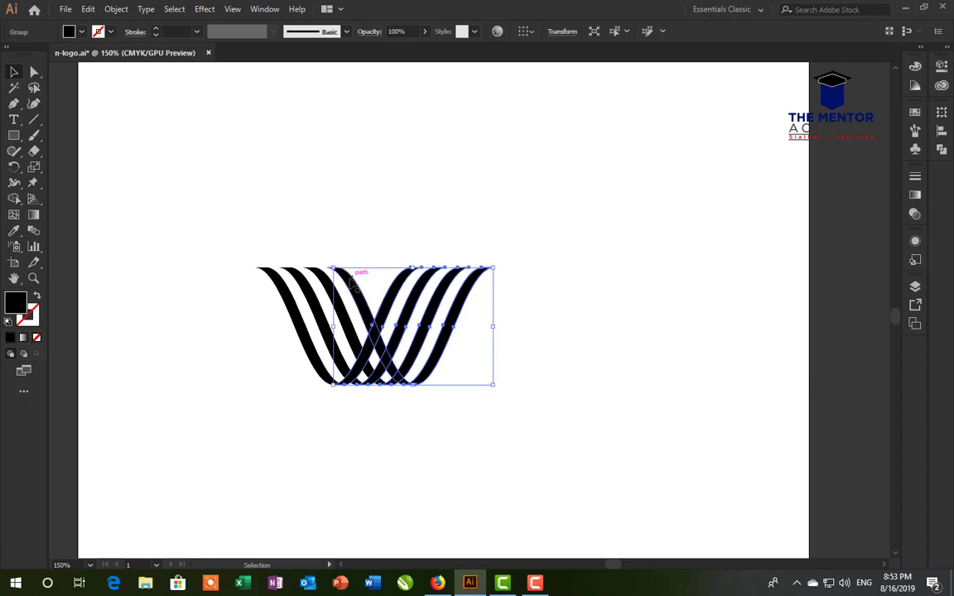
# Duplicate the right-leaning stripe set leftward to form an N, then select all its stripes
pyautogui.click(551, 379)
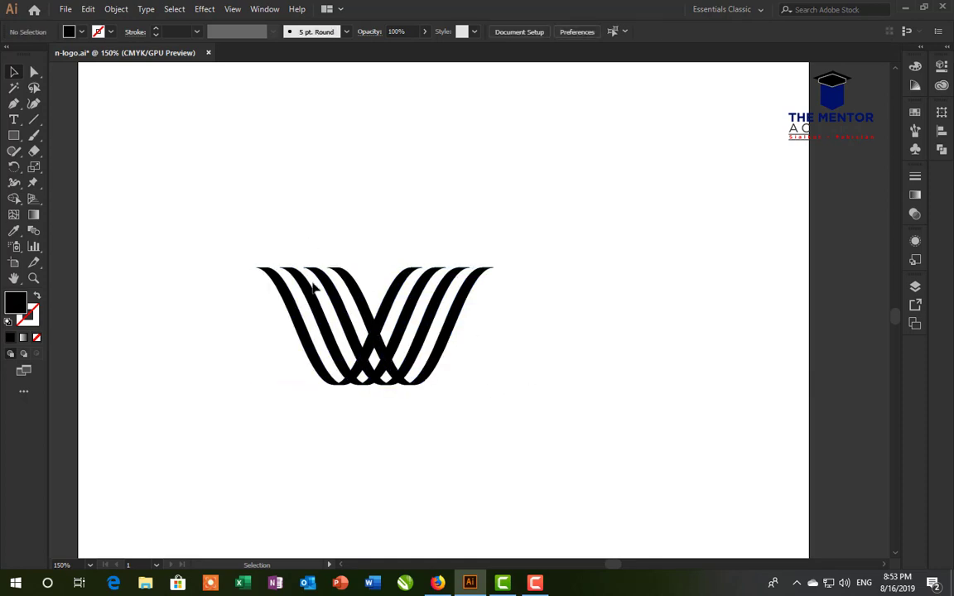
pyautogui.click(462, 285)
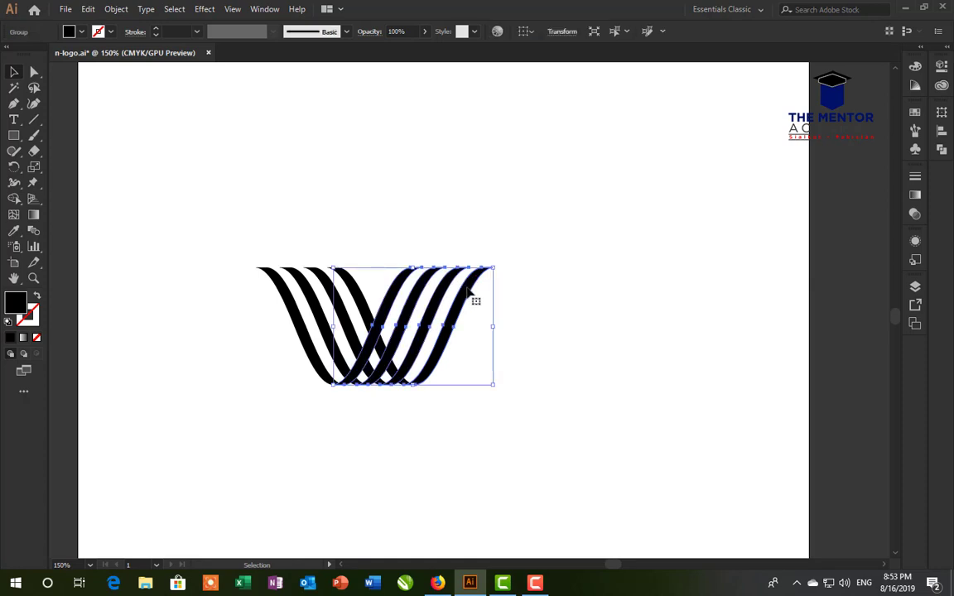
pyautogui.moveTo(468, 288); pyautogui.dragTo(324, 295)
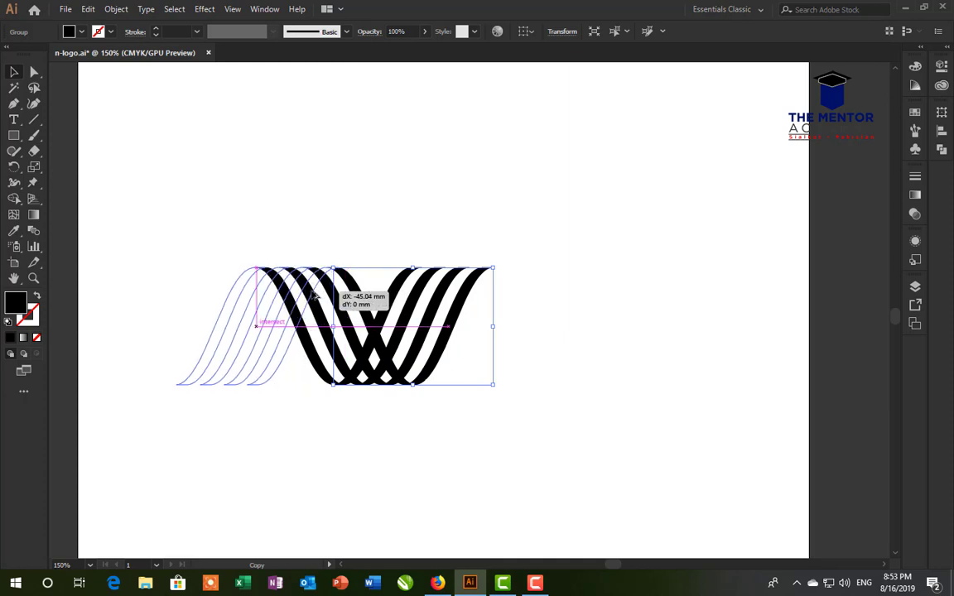
pyautogui.moveTo(324, 295); pyautogui.dragTo(321, 287)
pyautogui.click(393, 250)
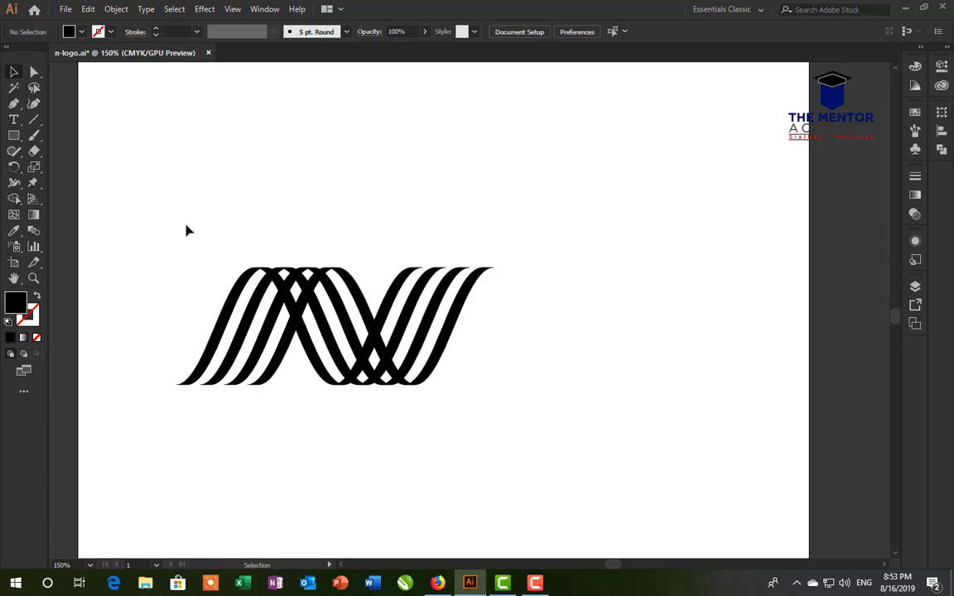
pyautogui.moveTo(186, 221)
pyautogui.mouseDown()
pyautogui.moveTo(568, 364)
pyautogui.moveTo(570, 423)
pyautogui.mouseUp()
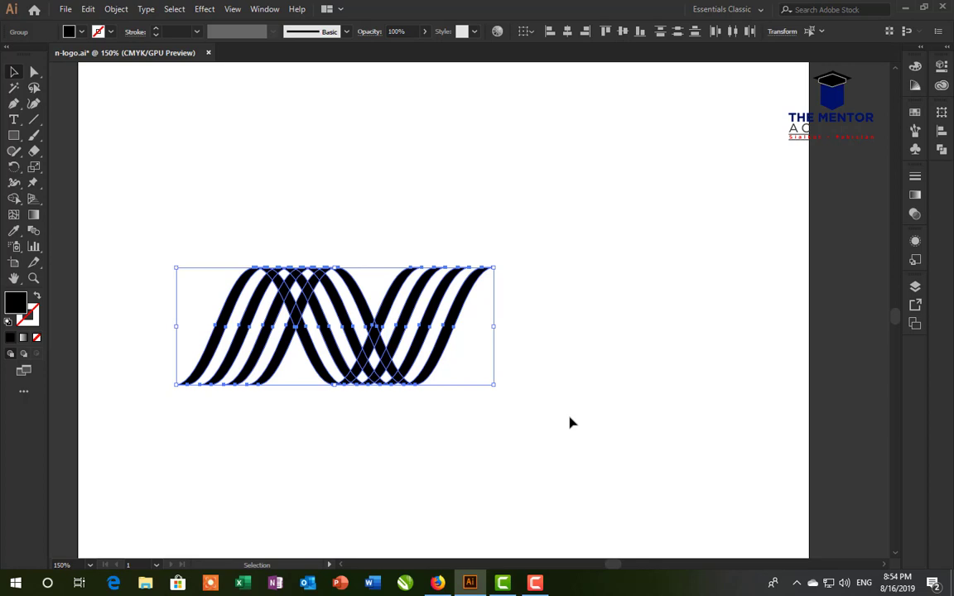
# Change the selected stripes' fill from black to mid grey #6D6D6D, then deselect
pyautogui.doubleClick(20, 306)
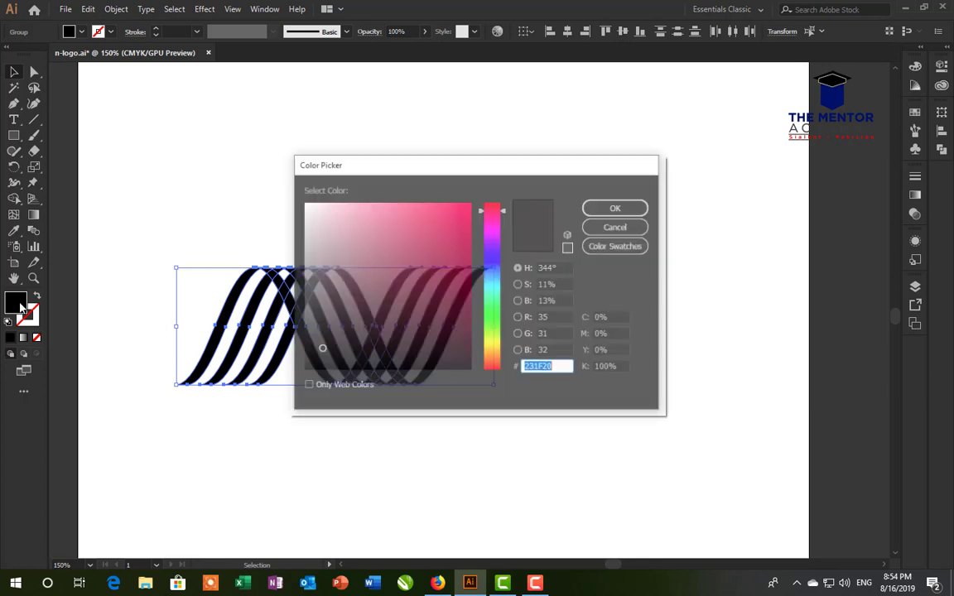
pyautogui.click(306, 304)
pyautogui.moveTo(262, 266); pyautogui.dragTo(273, 299)
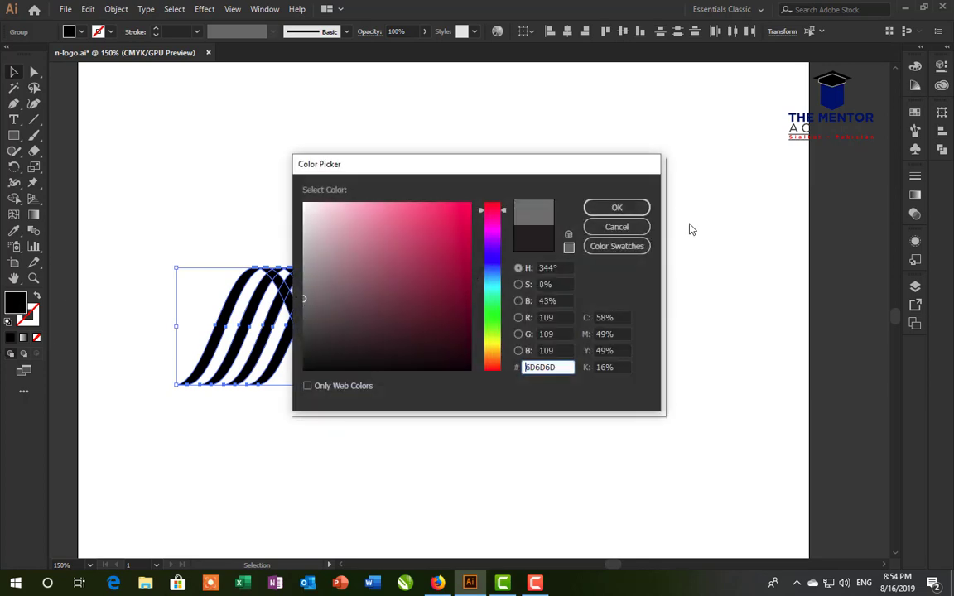
pyautogui.click(614, 208)
pyautogui.click(602, 257)
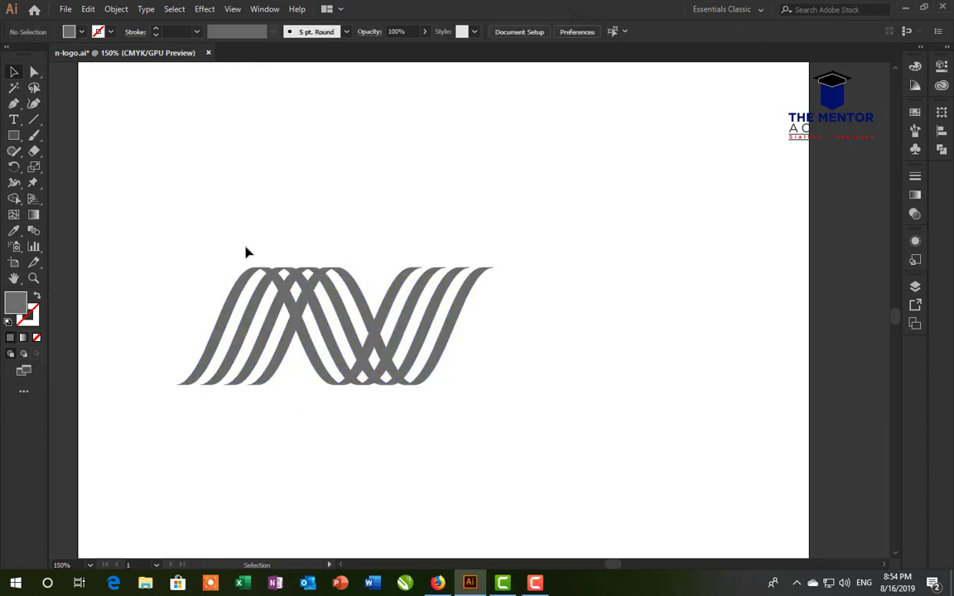
# Bring the left and right stripe groups to the front with Arrange > Bring to Front
pyautogui.click(283, 366)
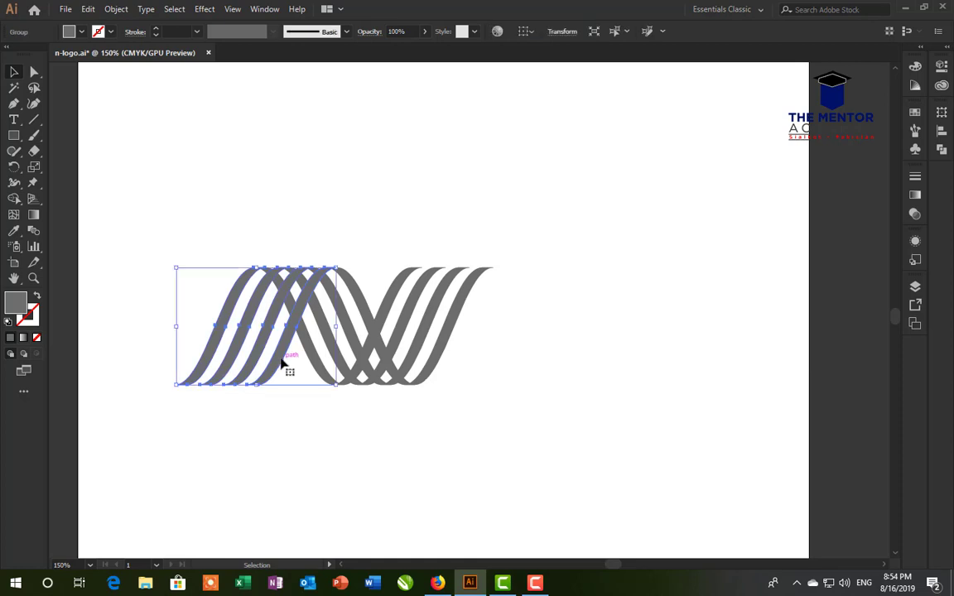
pyautogui.rightClick(287, 369)
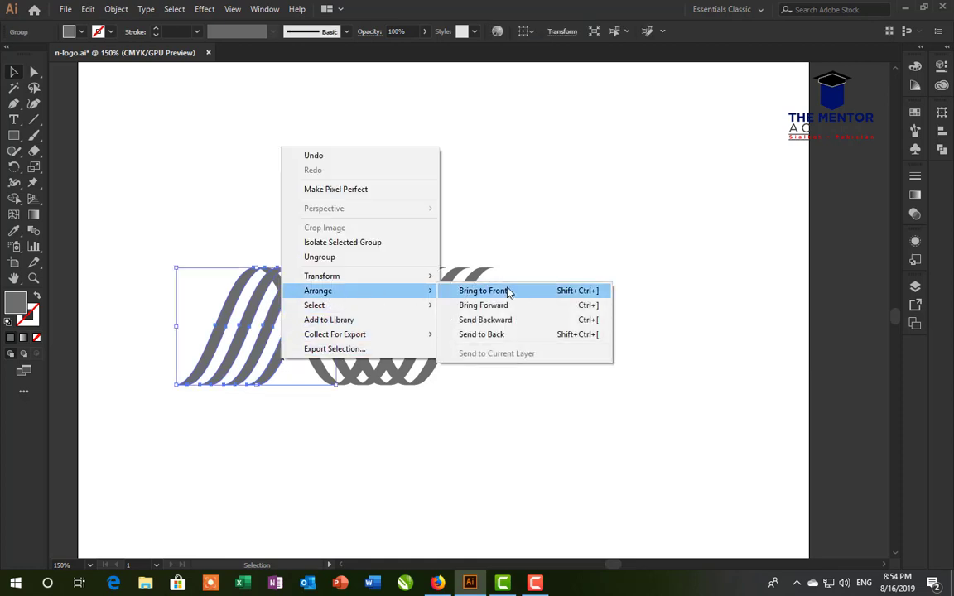
pyautogui.click(488, 291)
pyautogui.click(448, 280)
pyautogui.rightClick(447, 284)
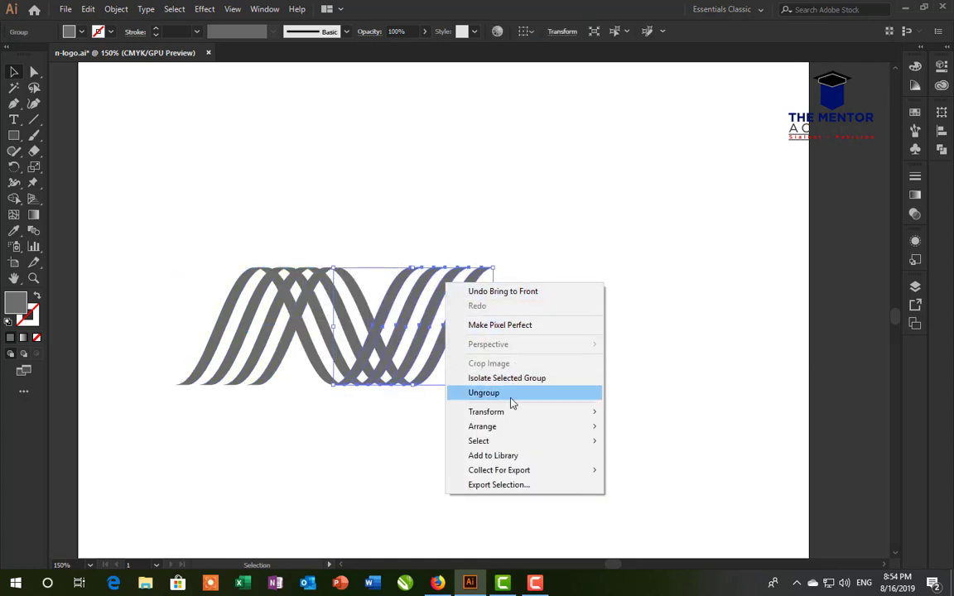
pyautogui.moveTo(482, 427)
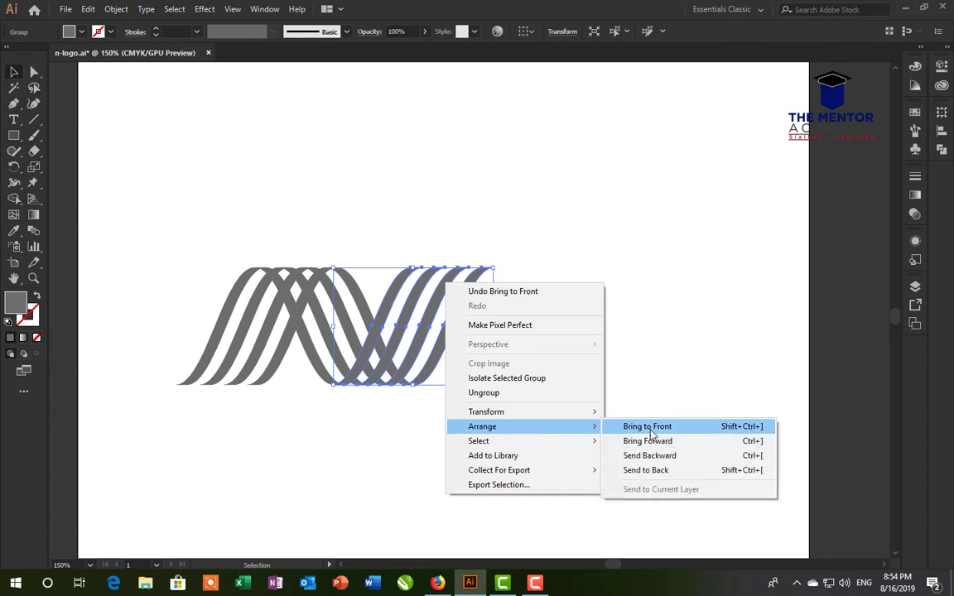
pyautogui.click(651, 427)
# Select only the left stripe group and open the Effect > 3D menu
pyautogui.click(244, 258)
pyautogui.moveTo(150, 227); pyautogui.dragTo(554, 412)
pyautogui.click(397, 249)
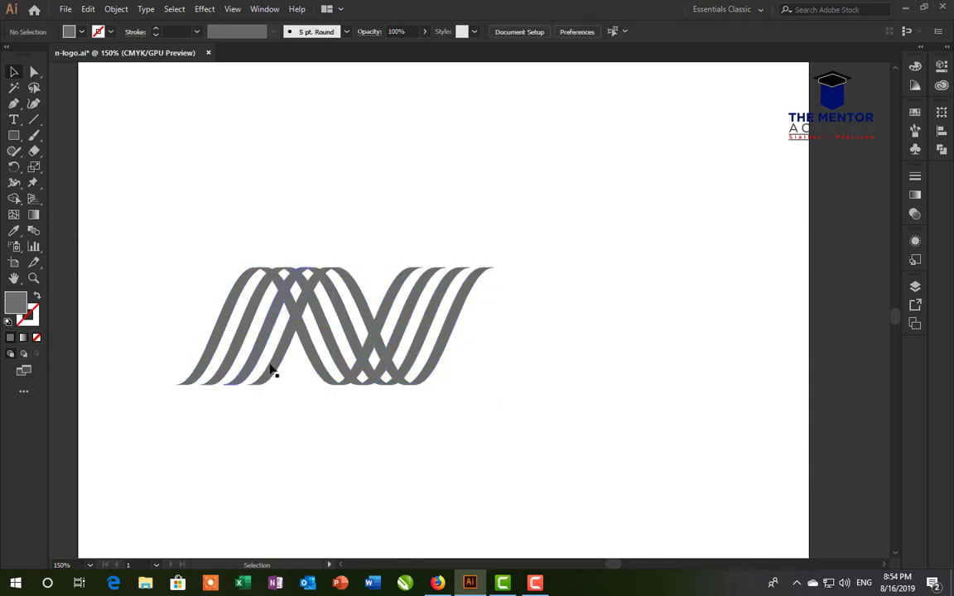
pyautogui.click(276, 373)
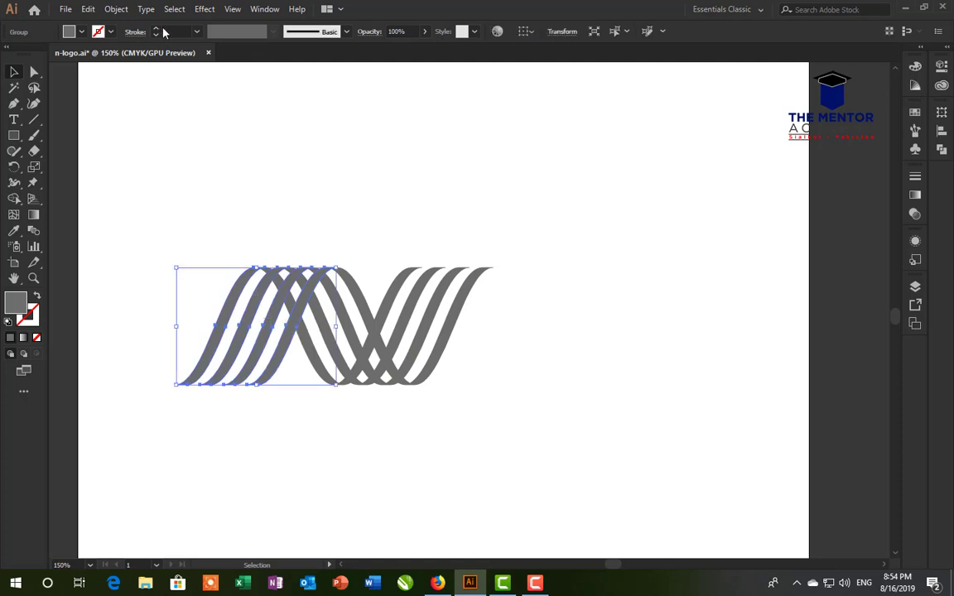
pyautogui.click(205, 10)
pyautogui.moveTo(263, 84)
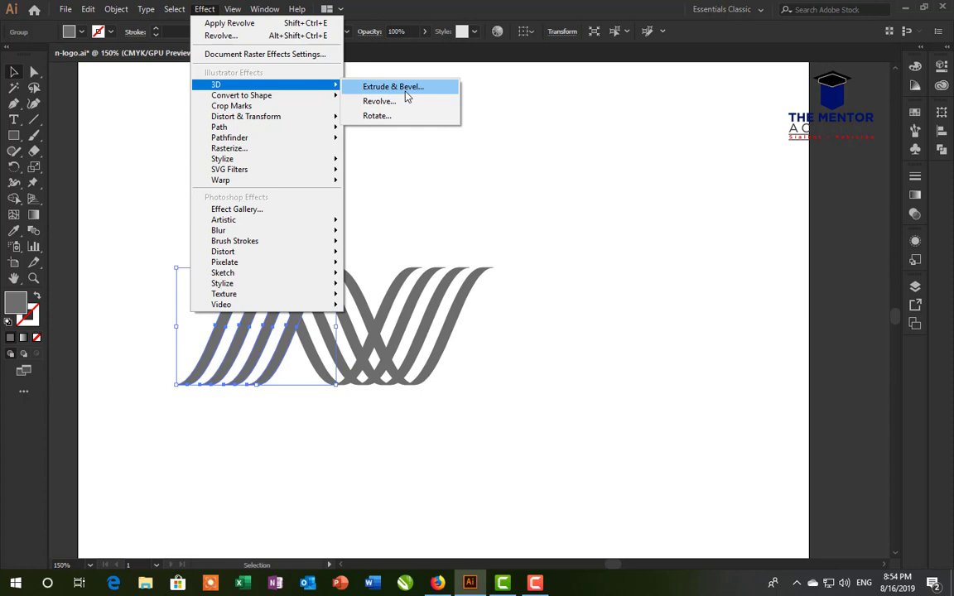
# In Extrude & Bevel, zero the rotations, set 10° perspective and 60 pt depth with preview
pyautogui.click(406, 91)
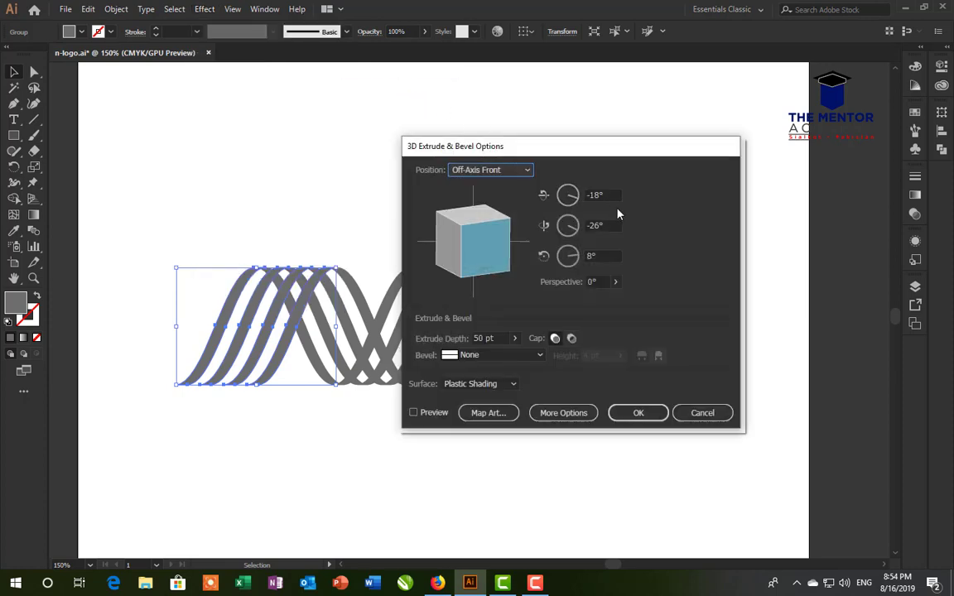
pyautogui.press('Tab')
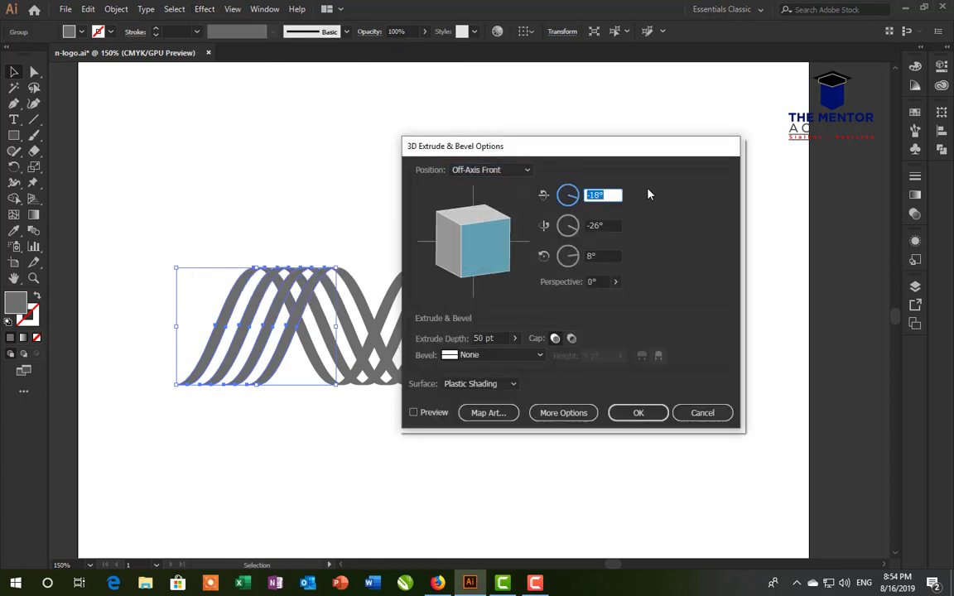
pyautogui.write('0')
pyautogui.press('Tab')
pyautogui.write('0')
pyautogui.press('Tab')
pyautogui.write('0')
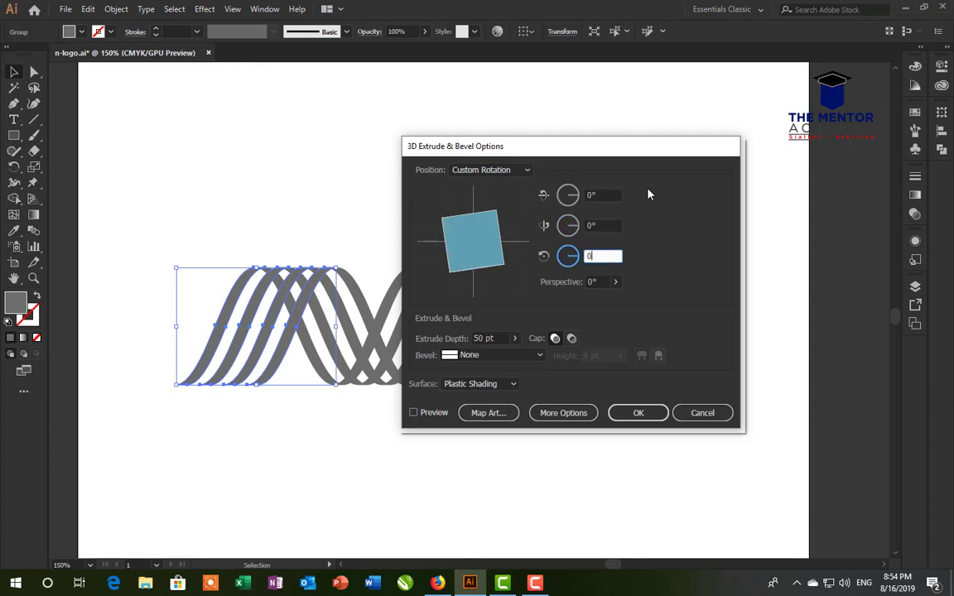
pyautogui.press('Tab')
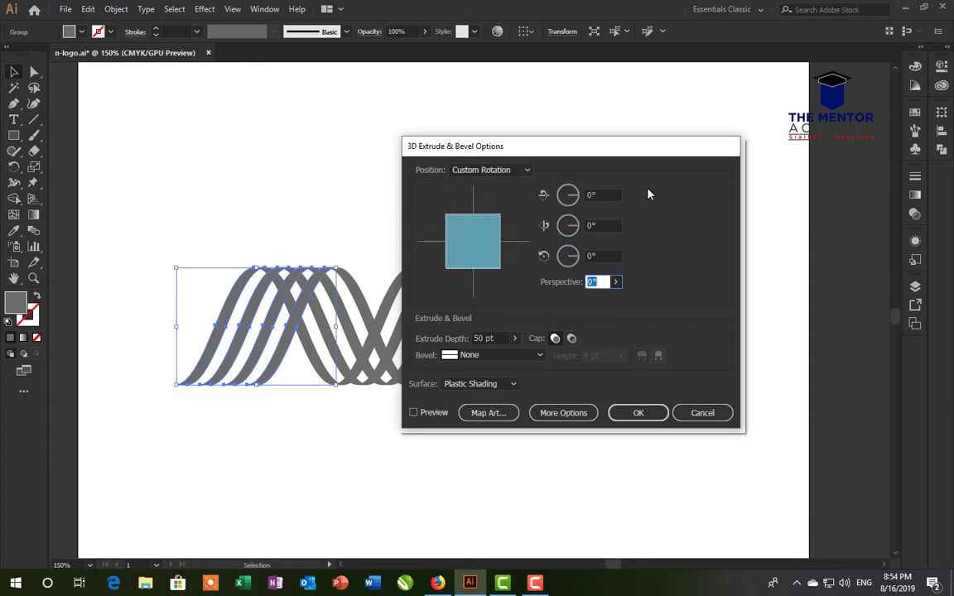
pyautogui.write('10')
pyautogui.press('Tab')
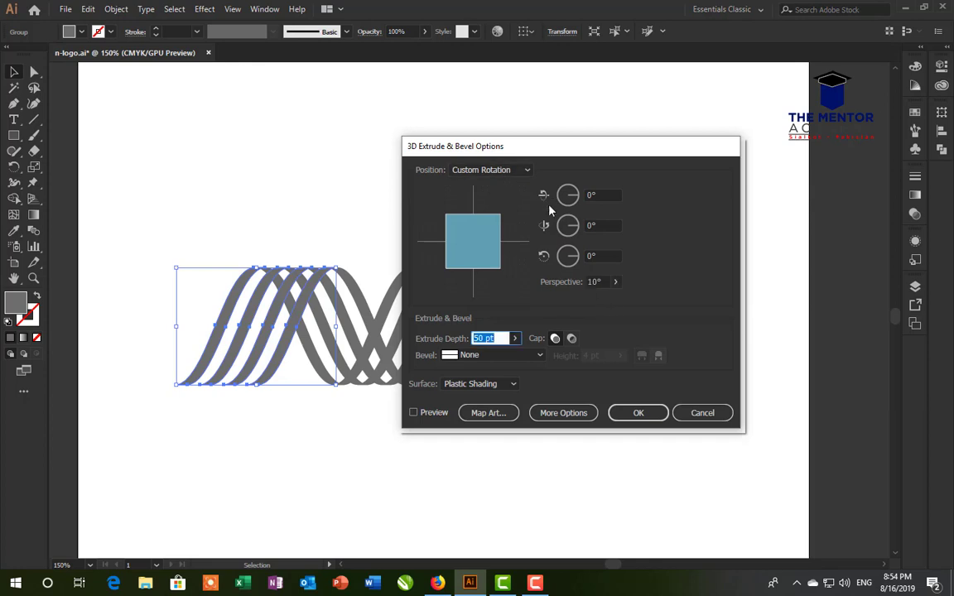
pyautogui.write('60')
pyautogui.click(427, 412)
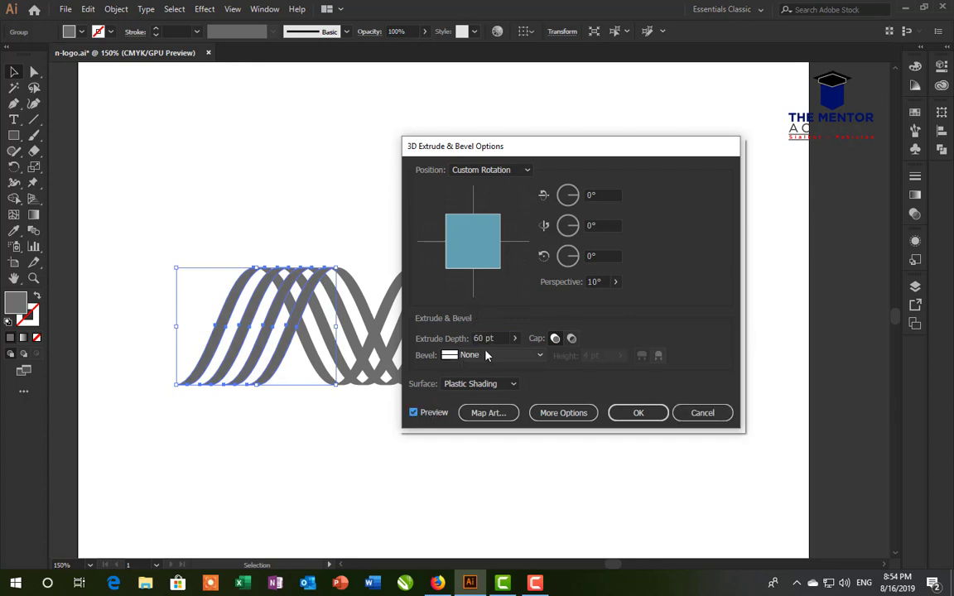
# Set the Y rotation to 4° and apply the extrusion to the left stripes
pyautogui.click(598, 256)
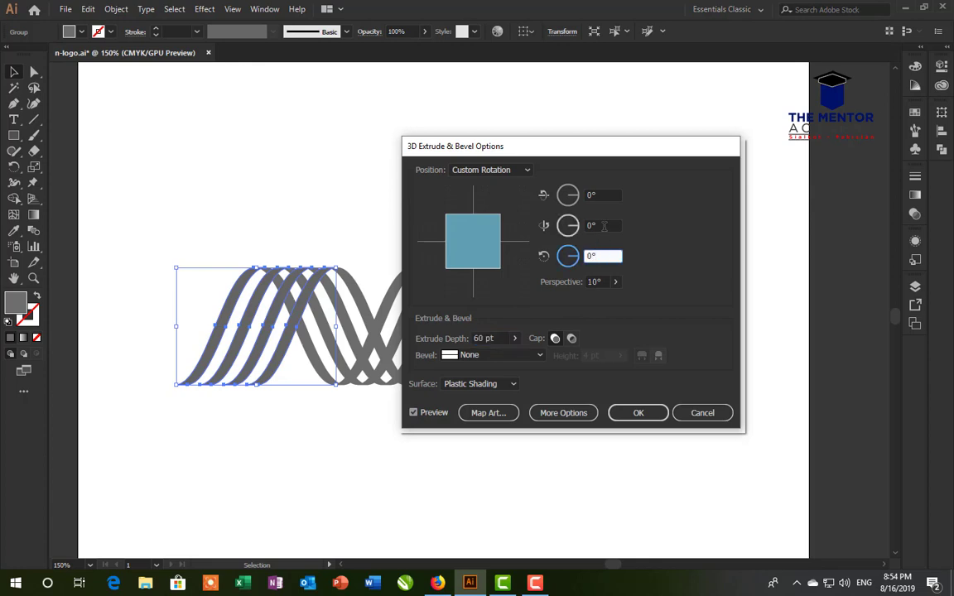
pyautogui.click(603, 225)
pyautogui.press('Up')
pyautogui.press('Up')
pyautogui.press('Up')
pyautogui.press('Up')
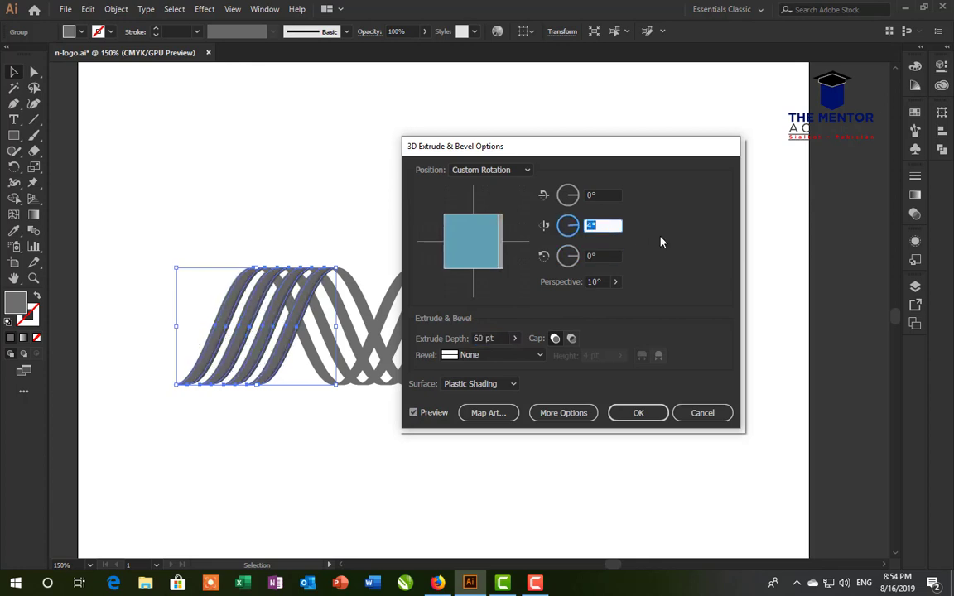
pyautogui.press('Down')
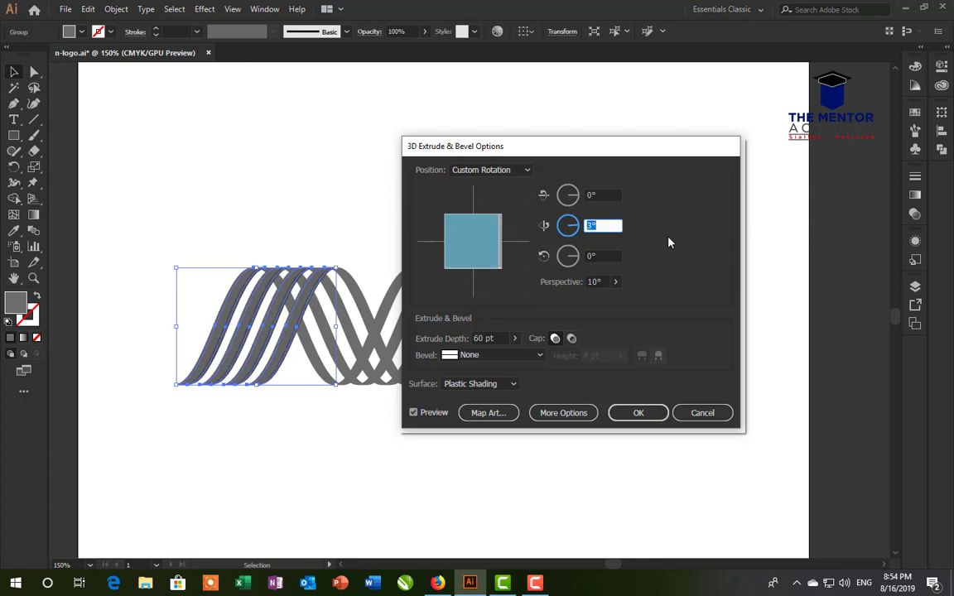
pyautogui.press('Up')
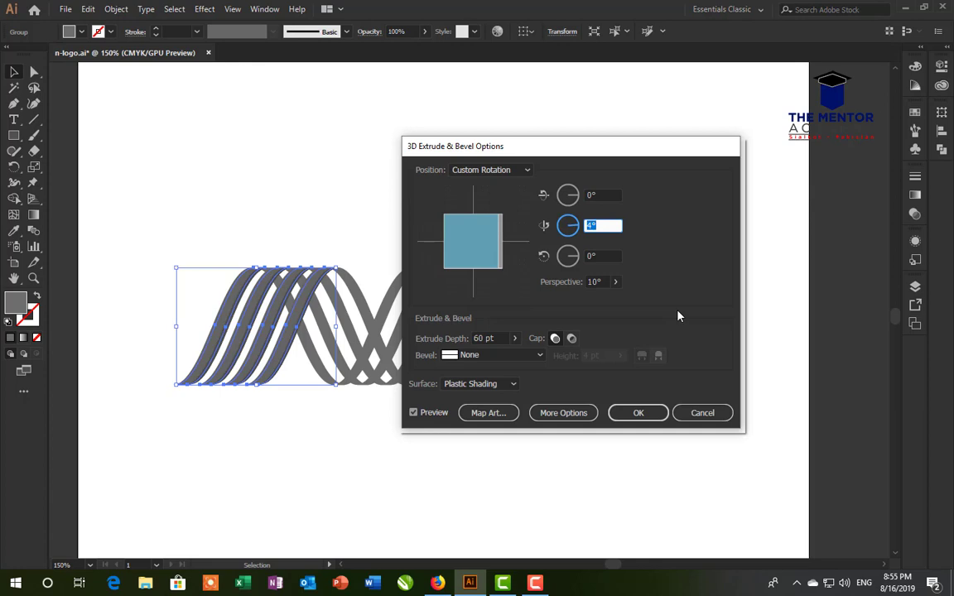
pyautogui.click(635, 414)
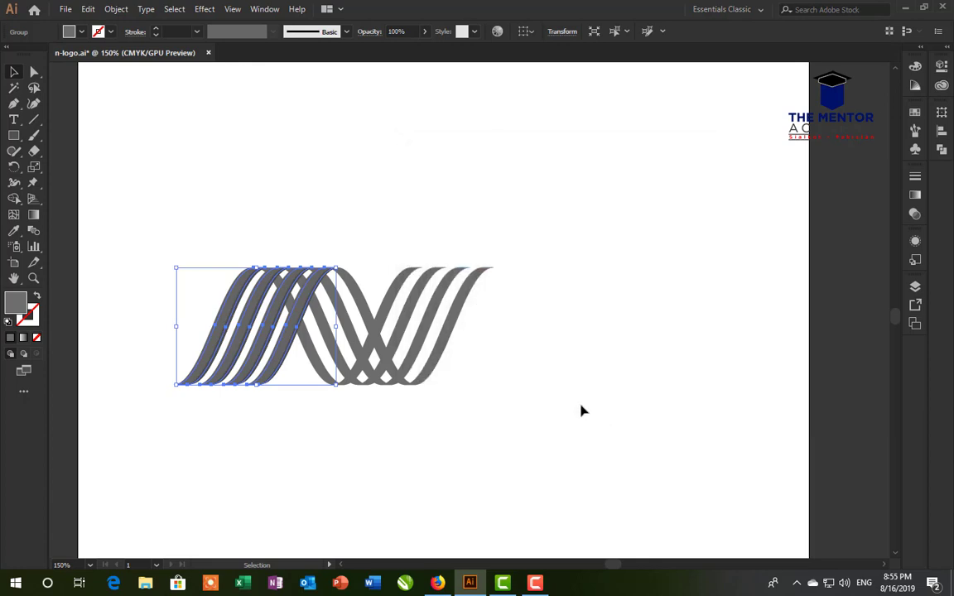
# Select the middle stripe group and open the Effect > 3D menu
pyautogui.click(577, 416)
pyautogui.click(341, 296)
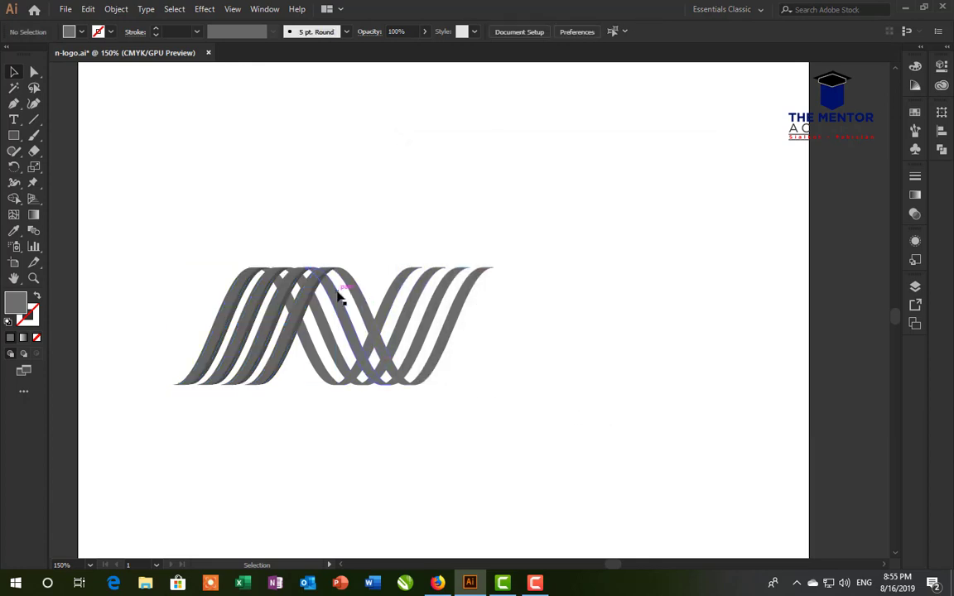
pyautogui.click(207, 10)
pyautogui.moveTo(217, 85)
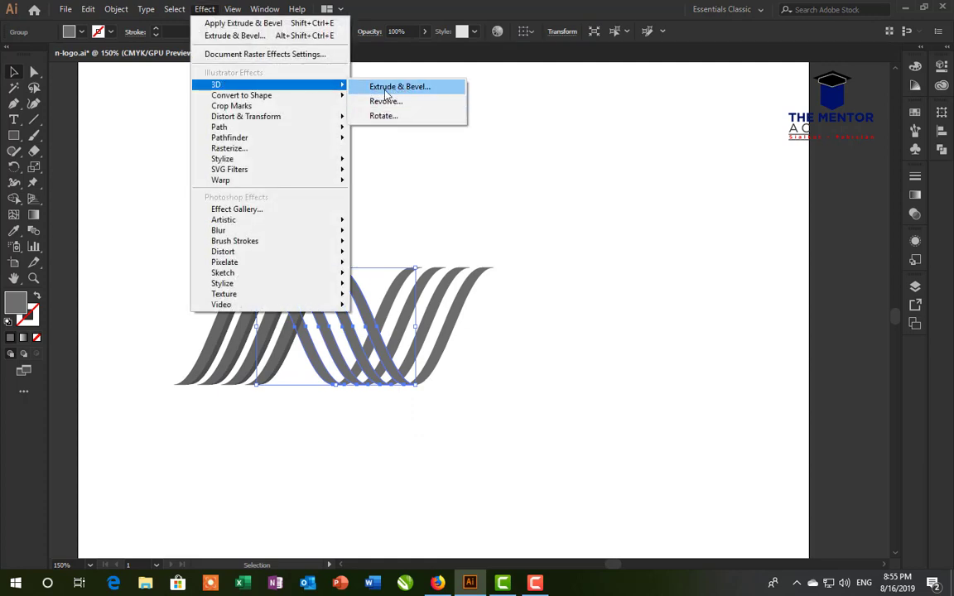
# In Extrude & Bevel, zero the rotations, set 10° perspective and 60 pt depth with preview
pyautogui.click(386, 88)
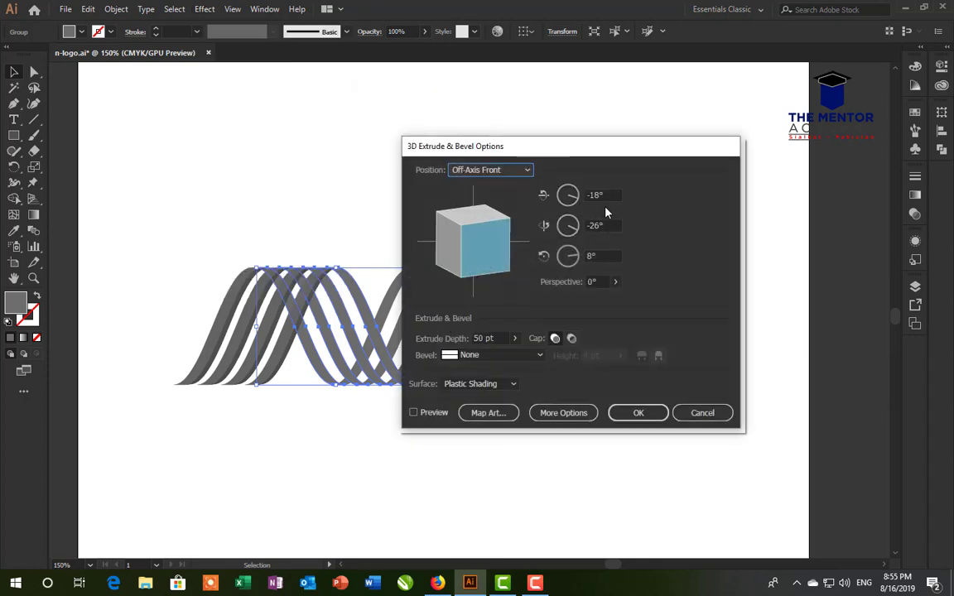
pyautogui.doubleClick(595, 195)
pyautogui.write('0')
pyautogui.press('Tab')
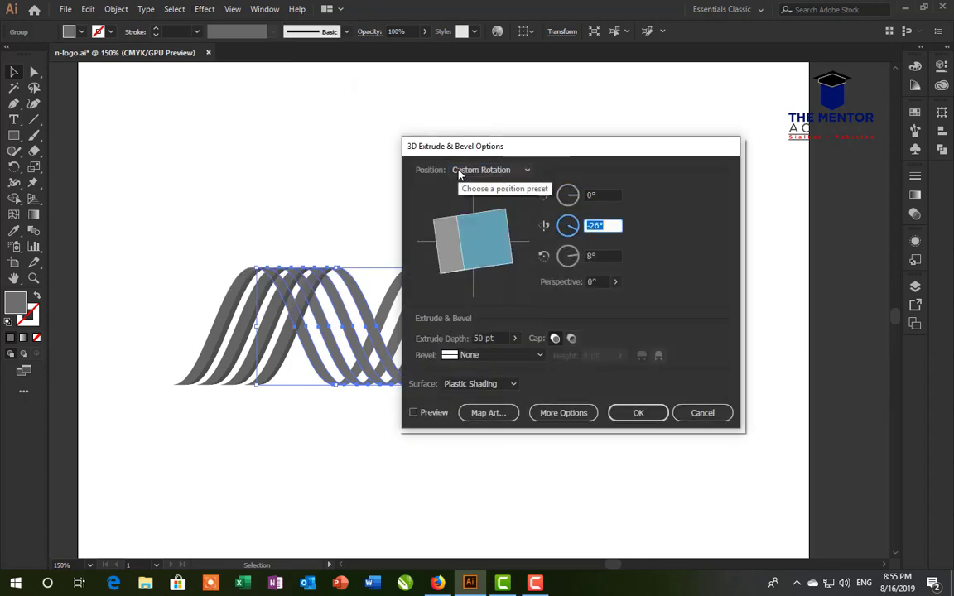
pyautogui.write('0')
pyautogui.press('Tab')
pyautogui.press('Tab')
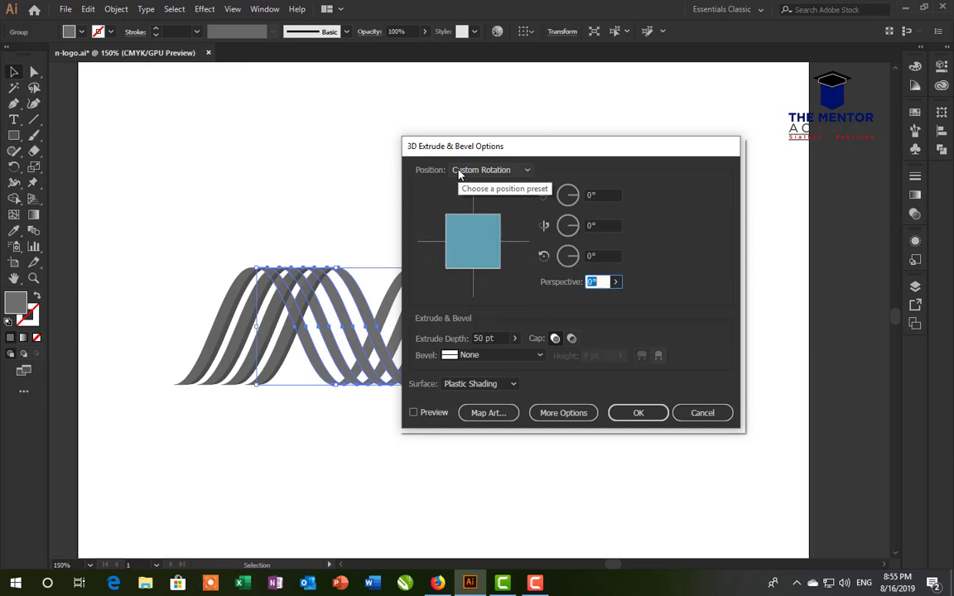
pyautogui.write('10')
pyautogui.press('Tab')
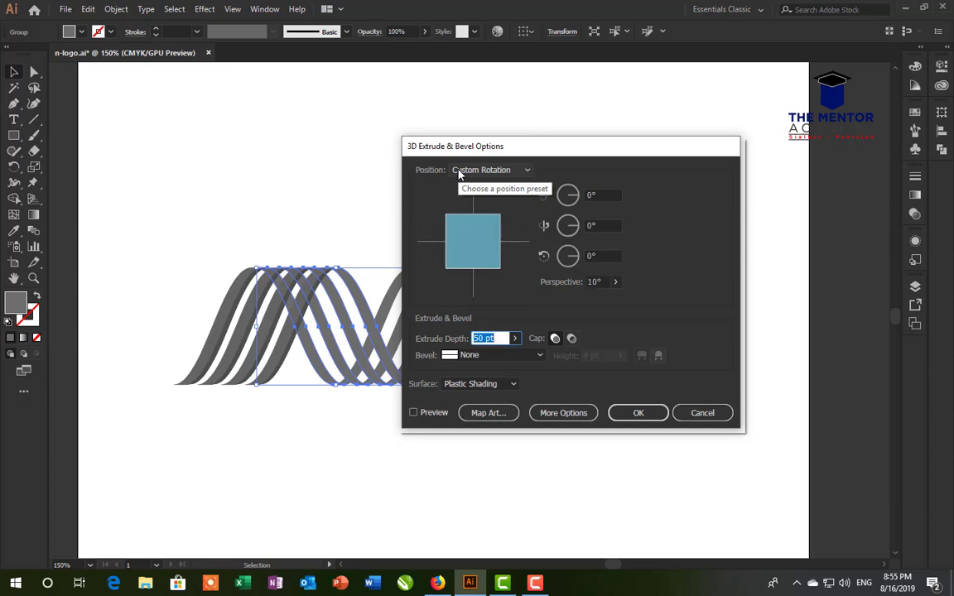
pyautogui.write('60')
pyautogui.press('Tab')
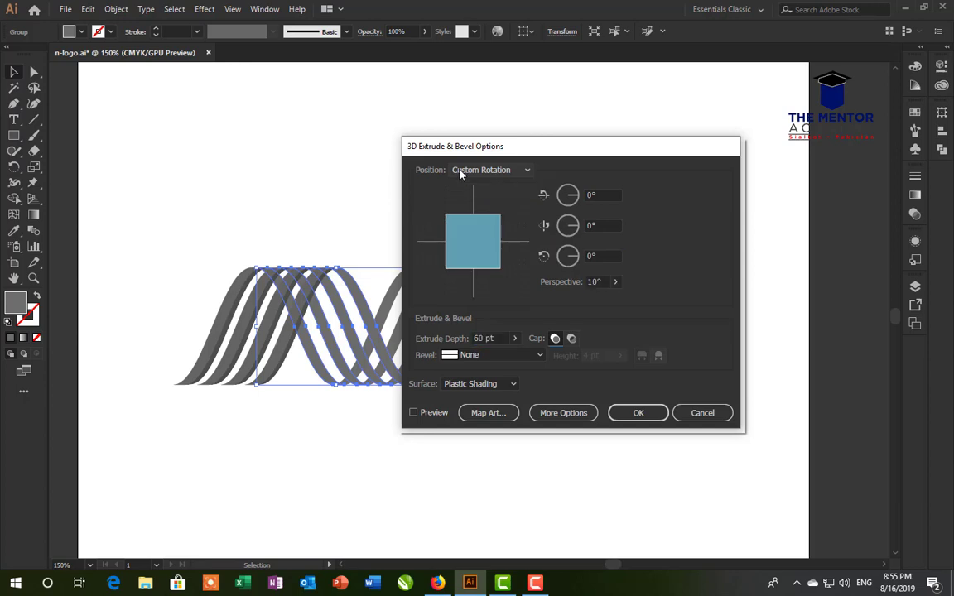
pyautogui.click(422, 413)
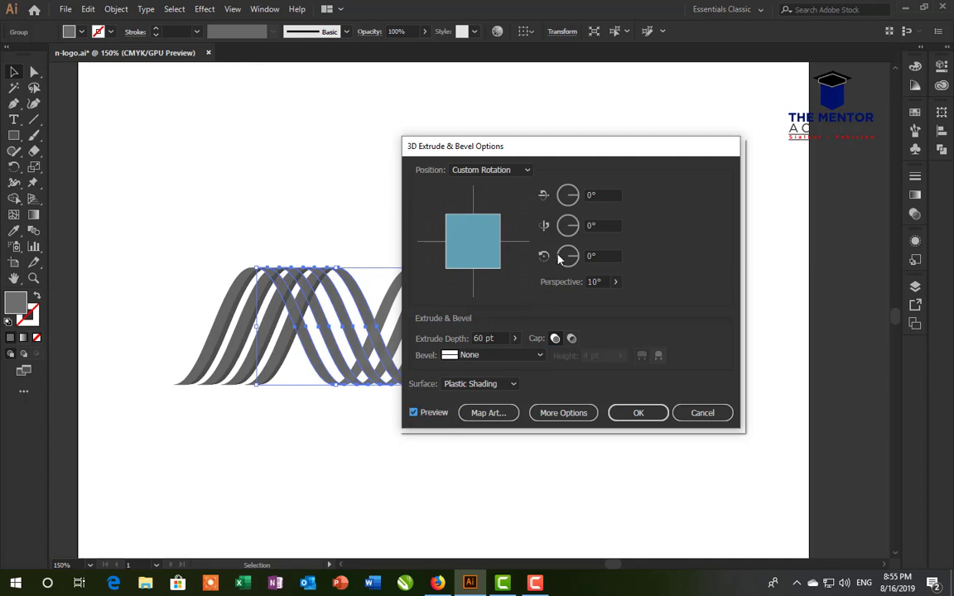
# Set the Y rotation to 4°, apply the extrusion, and marquee-select the right-hand stripes
pyautogui.click(606, 225)
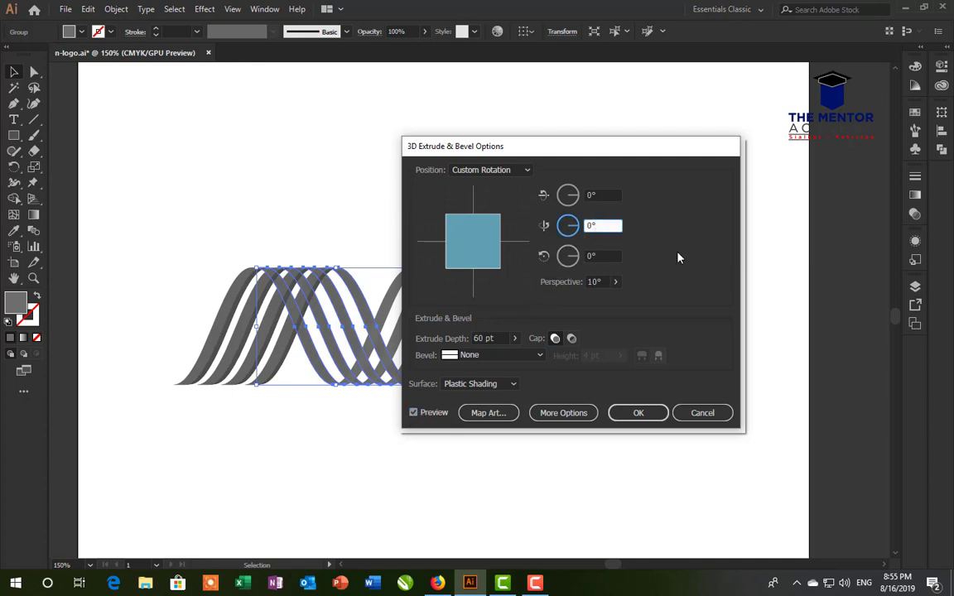
pyautogui.press('Up')
pyautogui.press('Up')
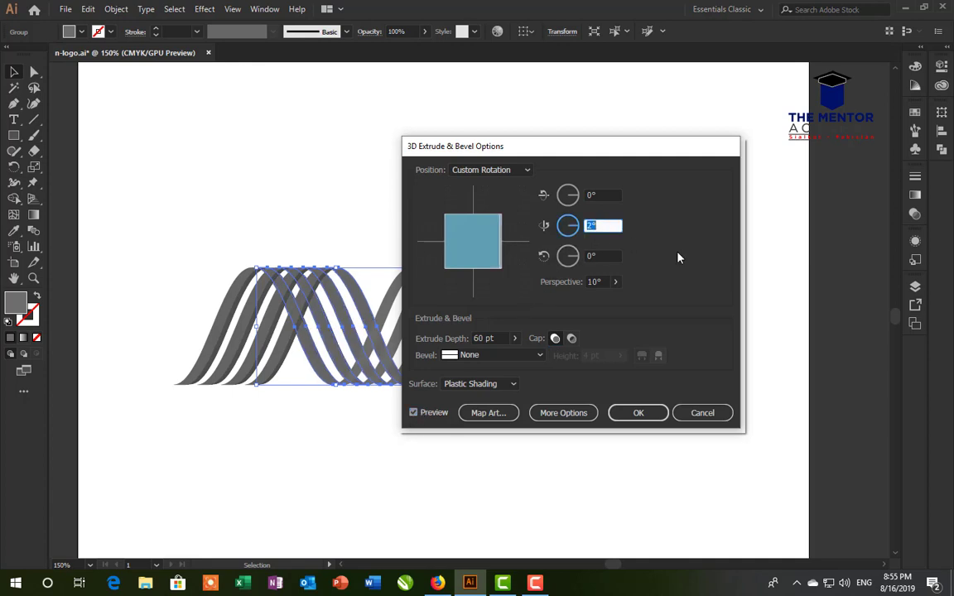
pyautogui.press('Up')
pyautogui.press('Down')
pyautogui.press('Up')
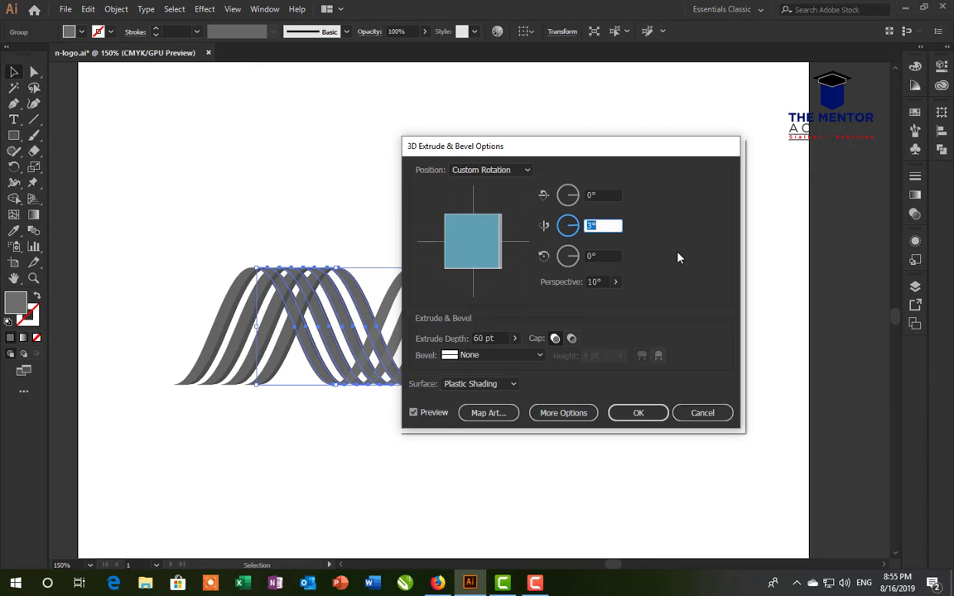
pyautogui.press('Up')
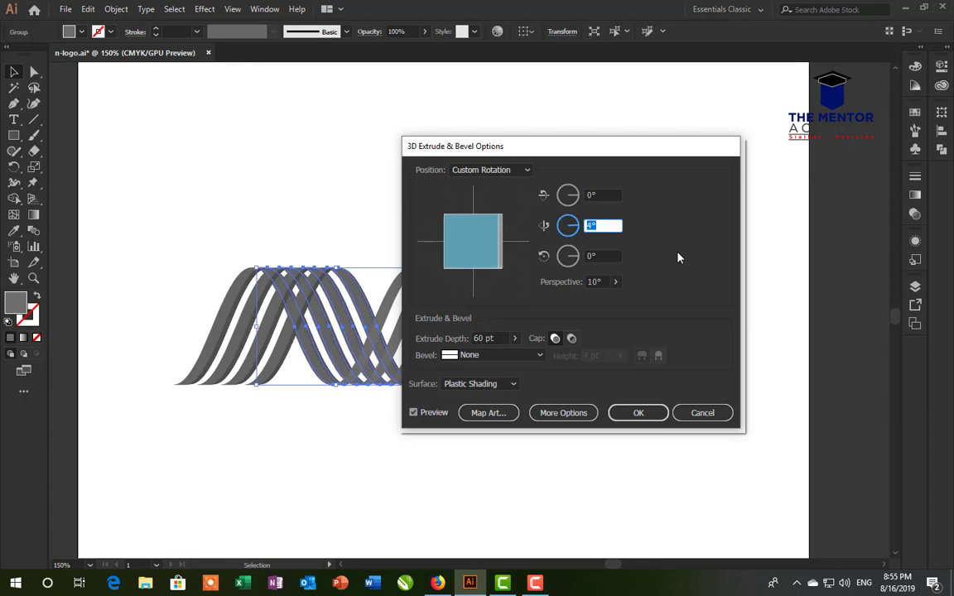
pyautogui.click(620, 413)
pyautogui.click(493, 426)
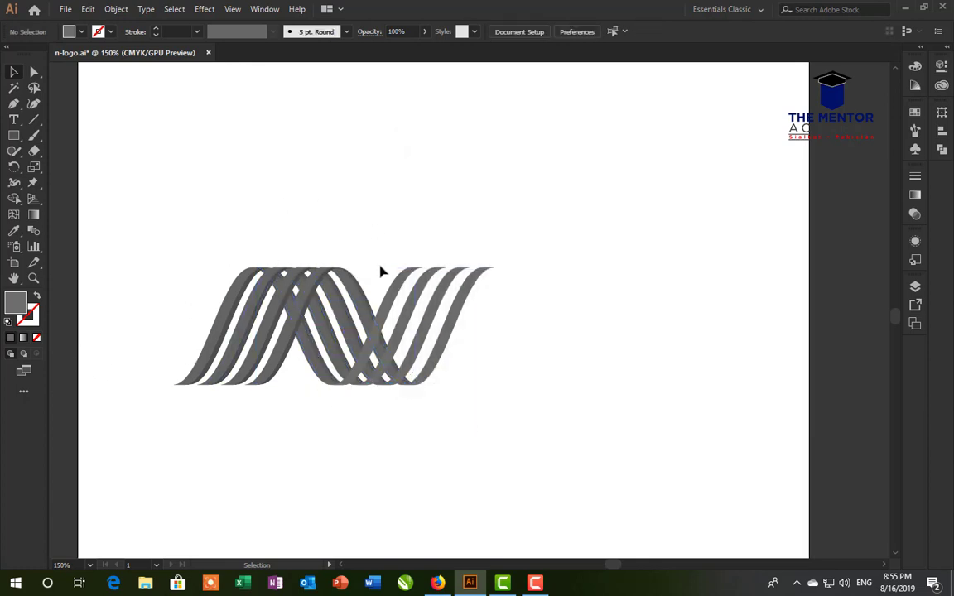
pyautogui.moveTo(374, 244); pyautogui.dragTo(497, 299)
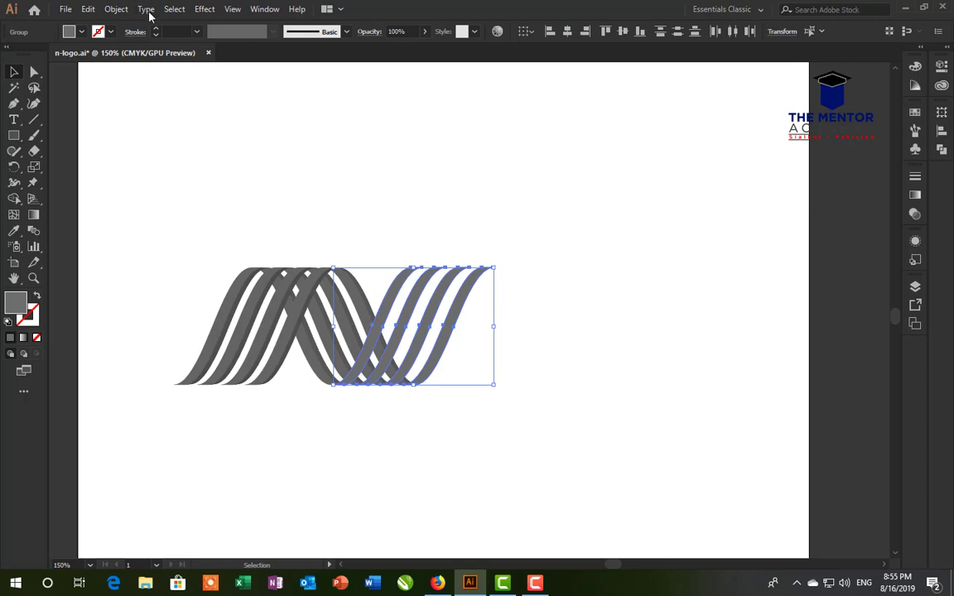
# In Extrude & Bevel, zero the rotations, set 10° perspective and 60 pt depth
pyautogui.click(116, 9)
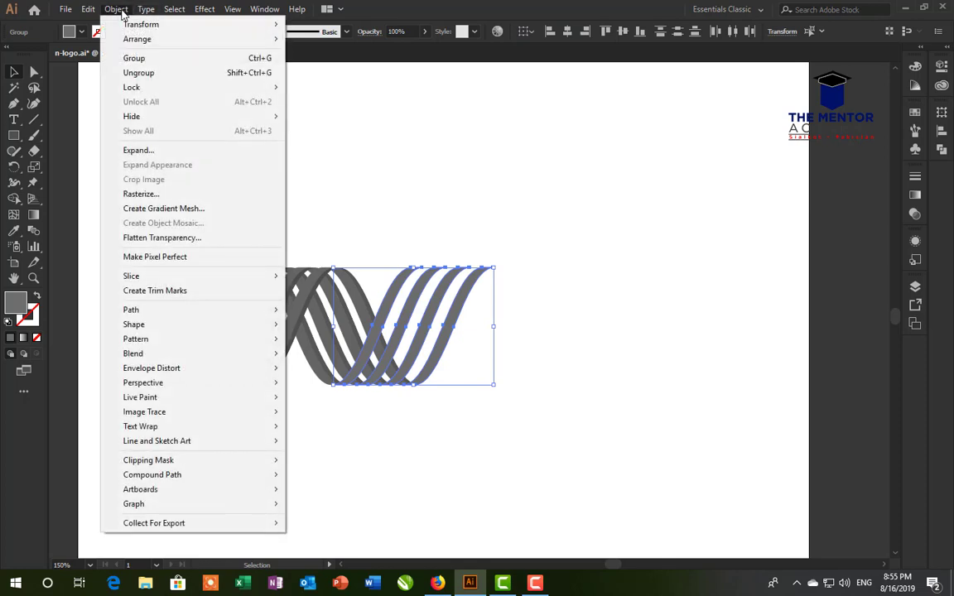
pyautogui.moveTo(216, 85)
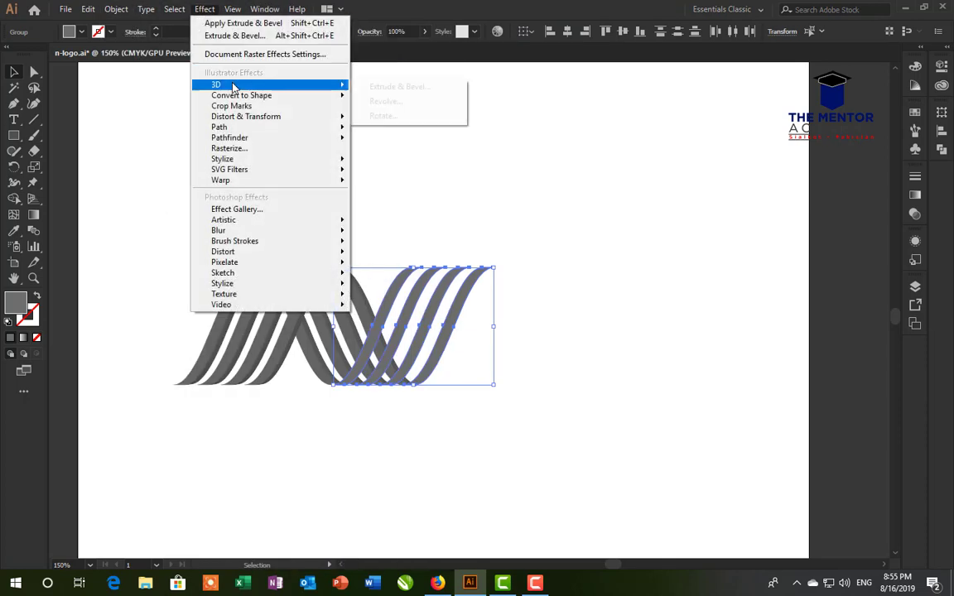
pyautogui.click(387, 87)
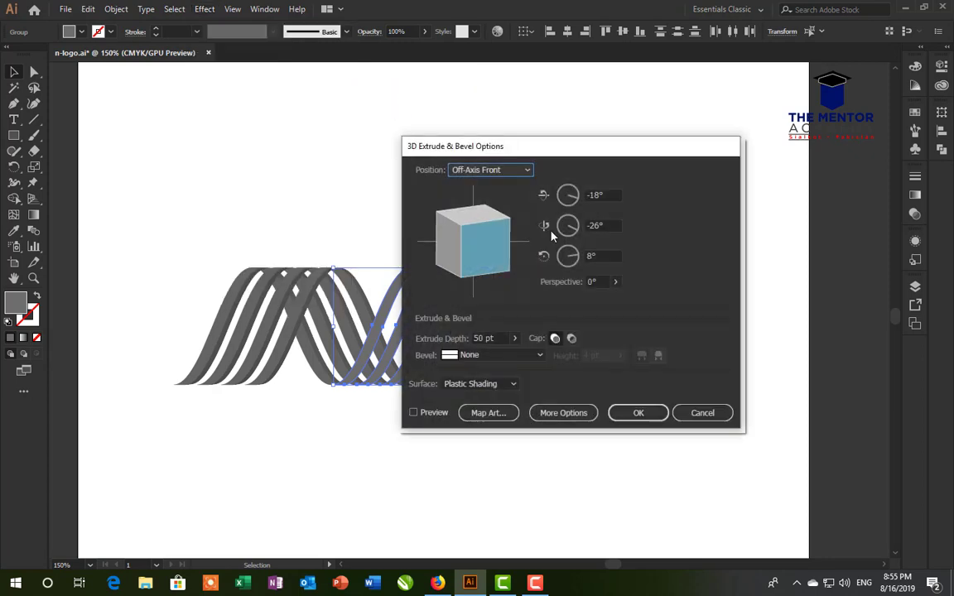
pyautogui.doubleClick(596, 195)
pyautogui.write('0')
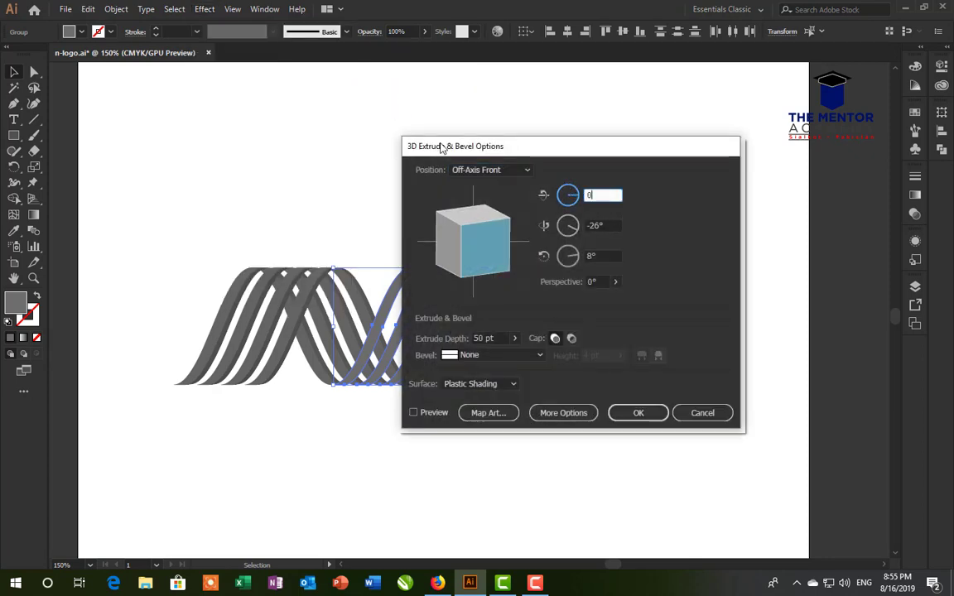
pyautogui.press('Tab')
pyautogui.write('0')
pyautogui.press('Tab')
pyautogui.press('Tab')
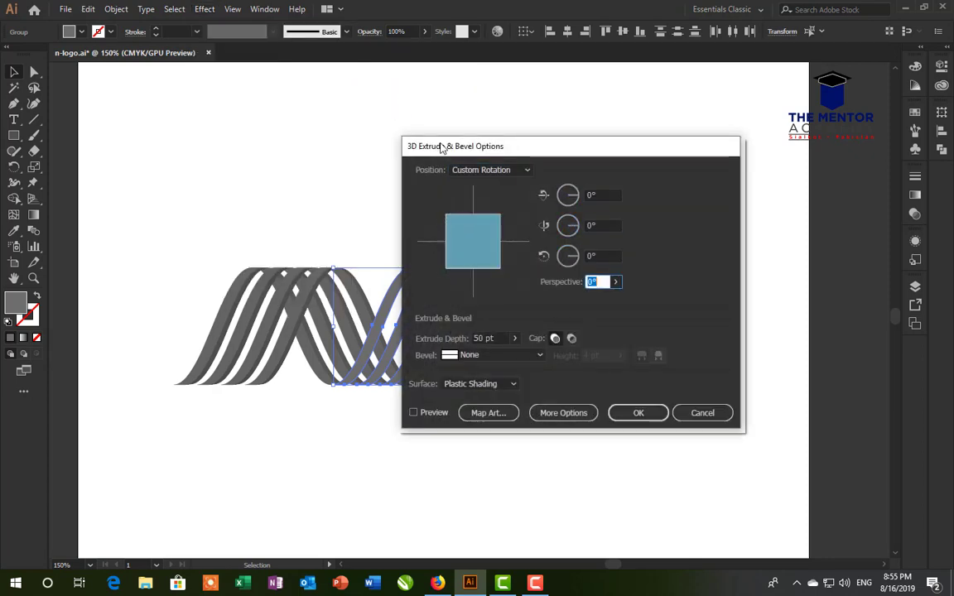
pyautogui.write('10')
pyautogui.press('Tab')
pyautogui.write('6')
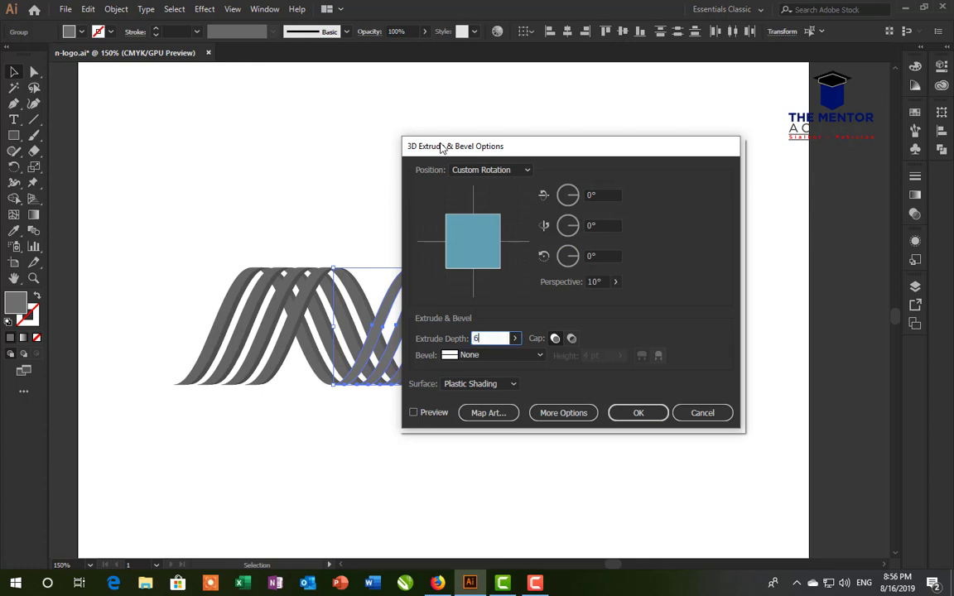
# Set the Y rotation to −4°, preview and apply, then select the whole ribbon artwork
pyautogui.click(603, 225)
pyautogui.press('Up')
pyautogui.press('Up')
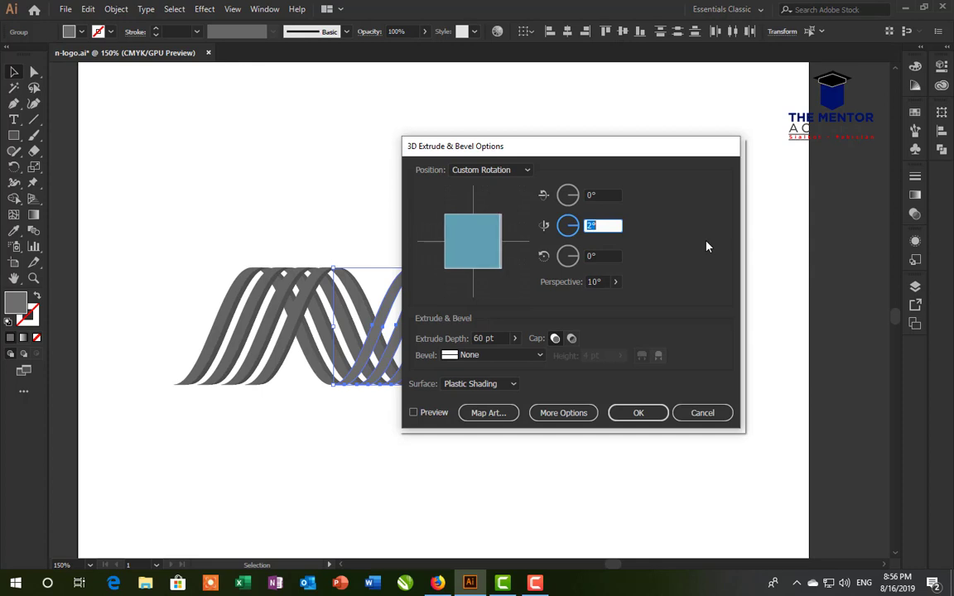
pyautogui.press('Up')
pyautogui.press('Down')
pyautogui.press('Down')
pyautogui.press('Down')
pyautogui.press('Down')
pyautogui.press('Down')
pyautogui.press('Down')
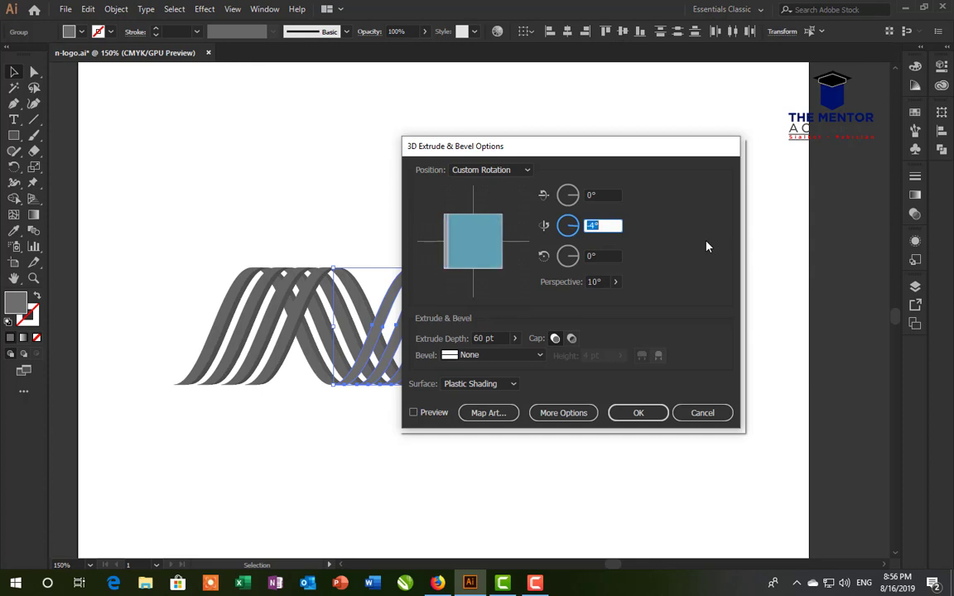
pyautogui.click(440, 413)
pyautogui.click(632, 415)
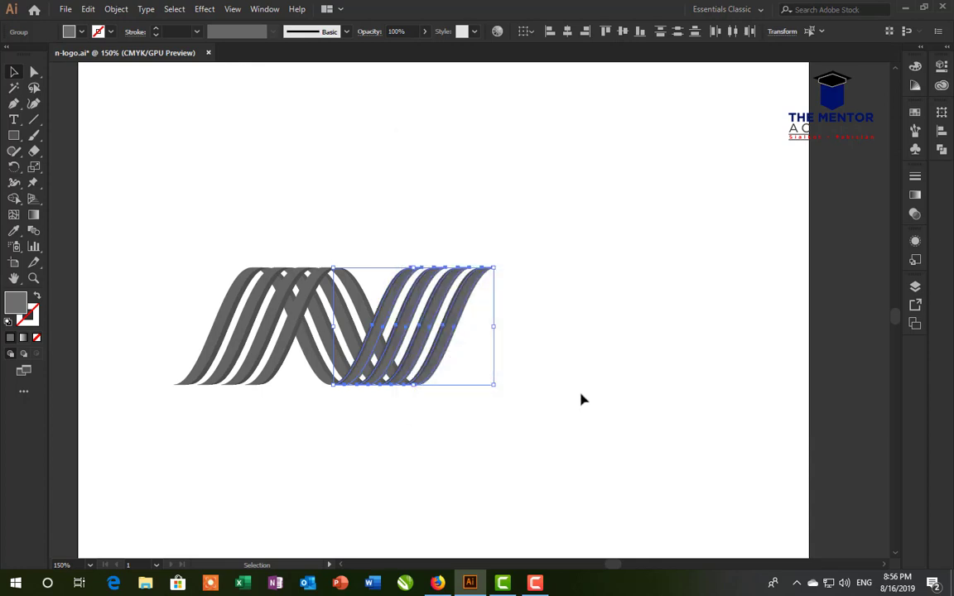
pyautogui.click(573, 385)
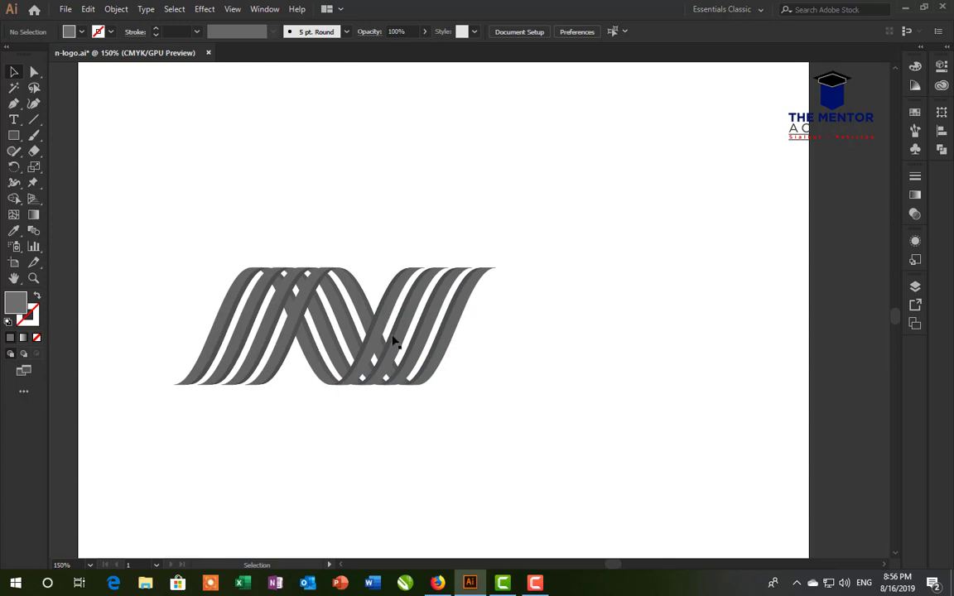
pyautogui.moveTo(177, 212); pyautogui.dragTo(542, 366)
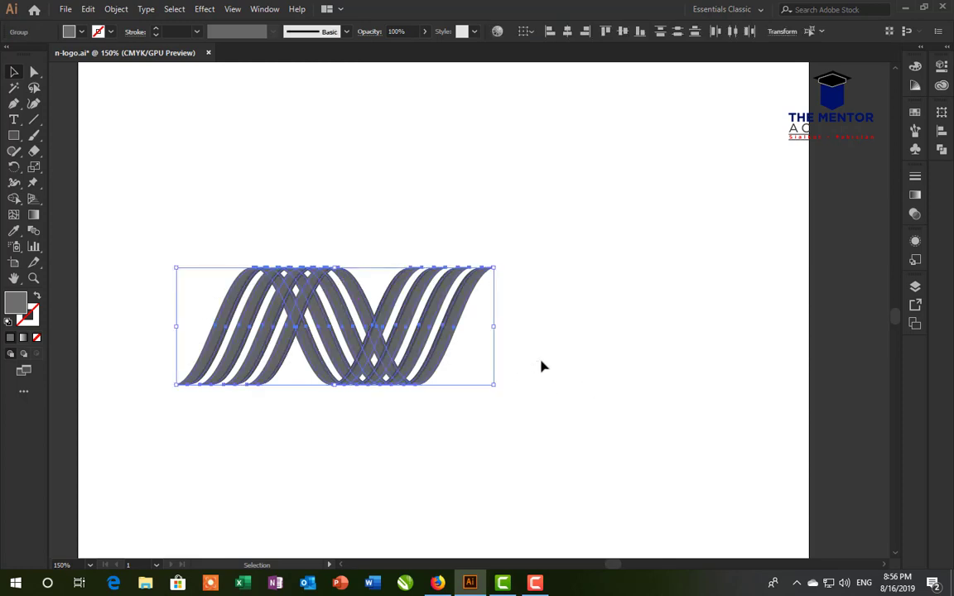
# Expand the ribbons' 3D appearance into plain editable paths
pyautogui.click(116, 9)
pyautogui.click(165, 173)
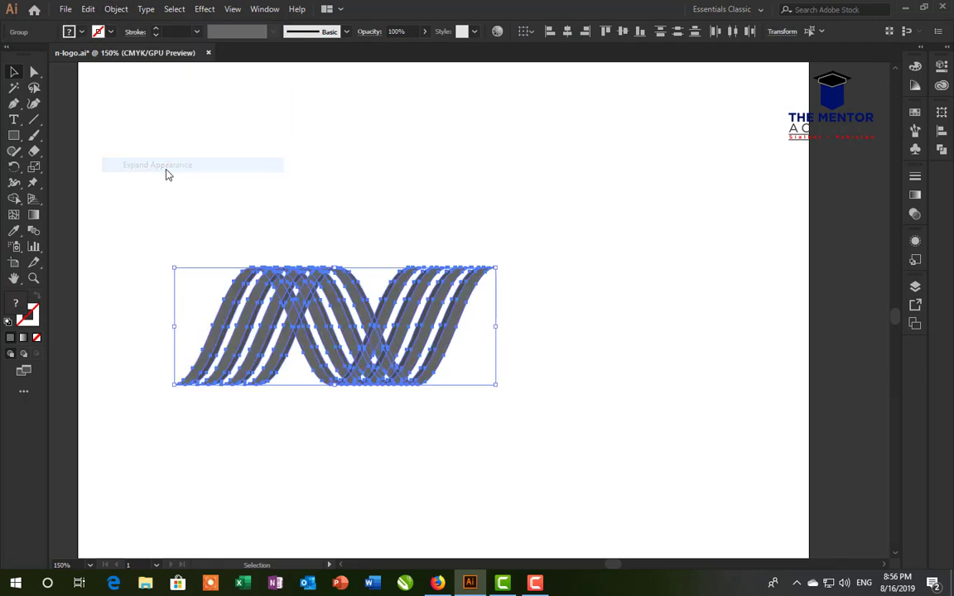
pyautogui.click(221, 179)
# Select all the ribbon artwork and move the N up and to the right
pyautogui.click(251, 296)
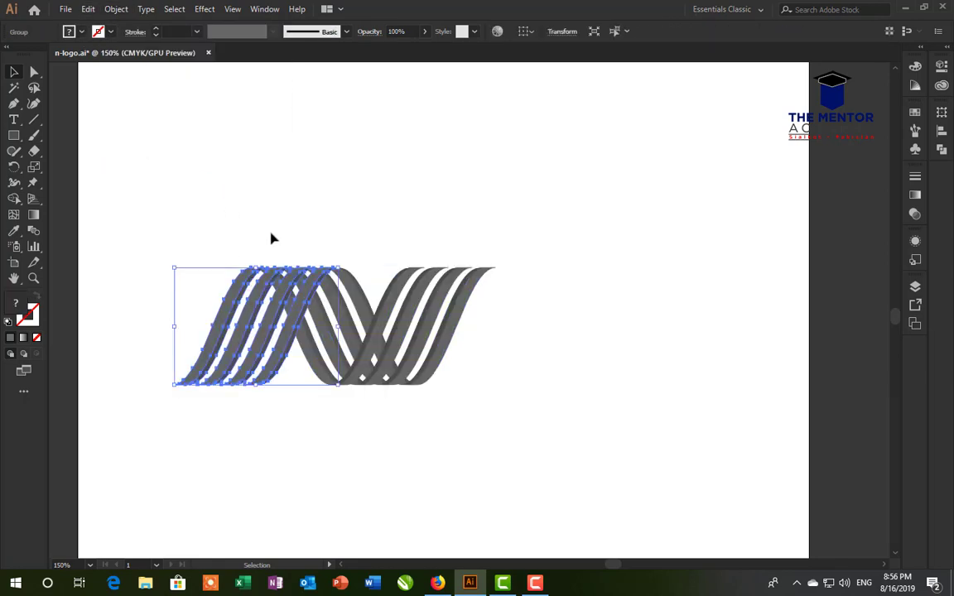
pyautogui.click(247, 213)
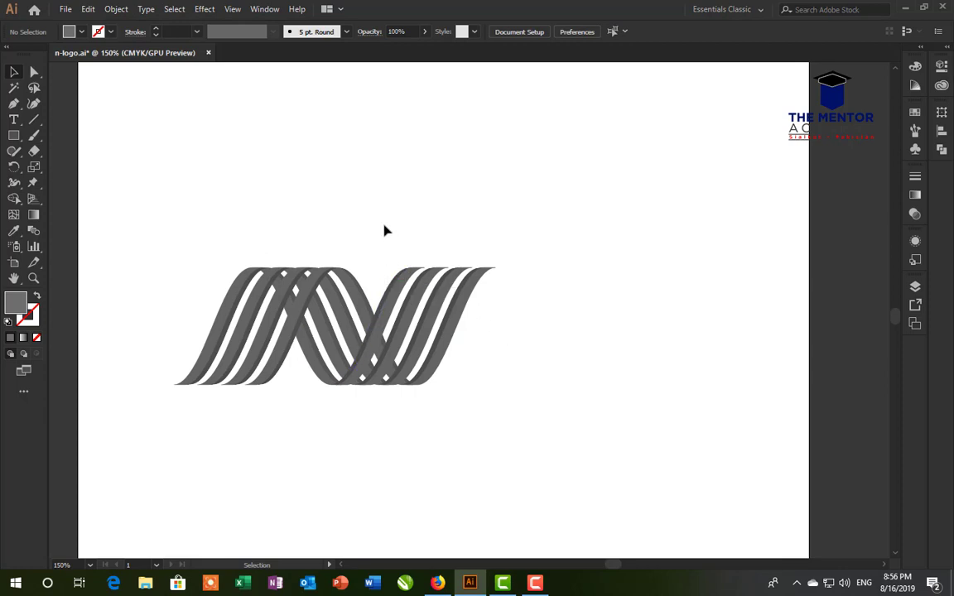
pyautogui.scroll(3, 373, 236)
pyautogui.moveTo(162, 303); pyautogui.dragTo(549, 487)
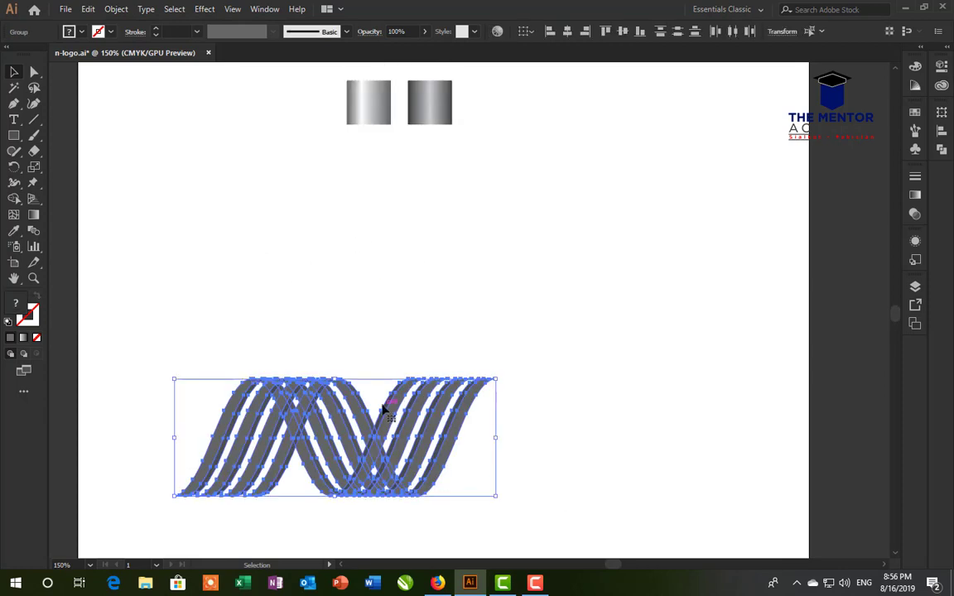
pyautogui.moveTo(393, 397); pyautogui.dragTo(447, 249)
pyautogui.click(458, 178)
# Drag both silver gradient swatches down to sit just above the ribbon N
pyautogui.scroll(1, 448, 195)
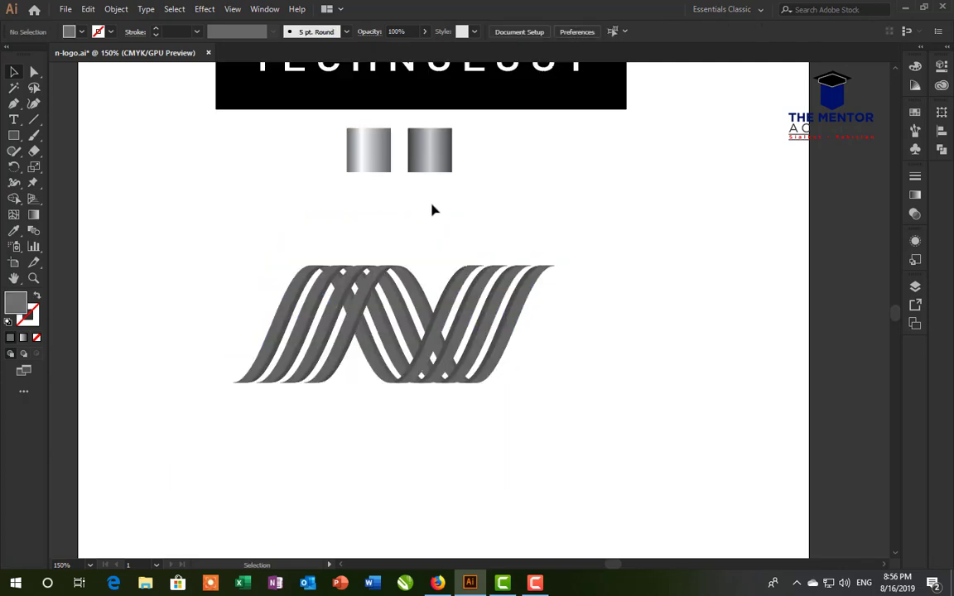
pyautogui.scroll(1, 372, 190)
pyautogui.moveTo(320, 160)
pyautogui.mouseDown()
pyautogui.moveTo(478, 212)
pyautogui.moveTo(431, 215)
pyautogui.moveTo(431, 248)
pyautogui.mouseUp()
pyautogui.click(524, 222)
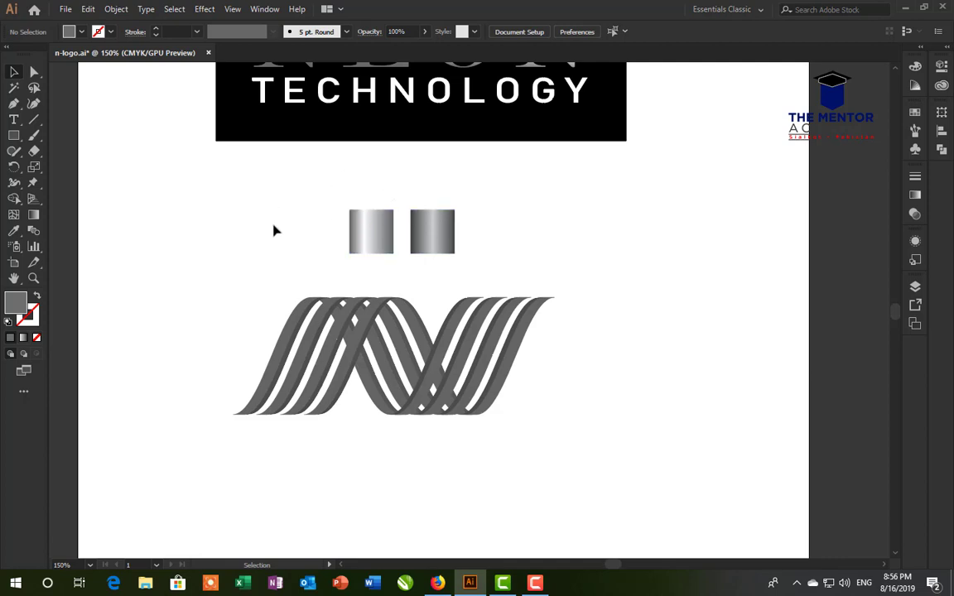
# Ungroup the left strand group repeatedly and nudge one strand group slightly right
pyautogui.click(300, 329)
pyautogui.rightClick(300, 329)
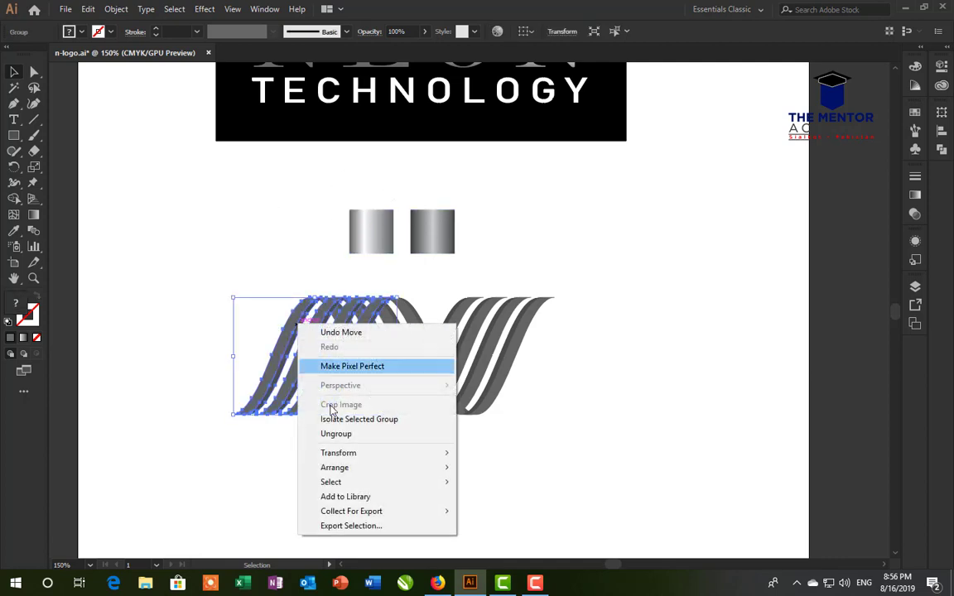
pyautogui.click(334, 436)
pyautogui.click(284, 335)
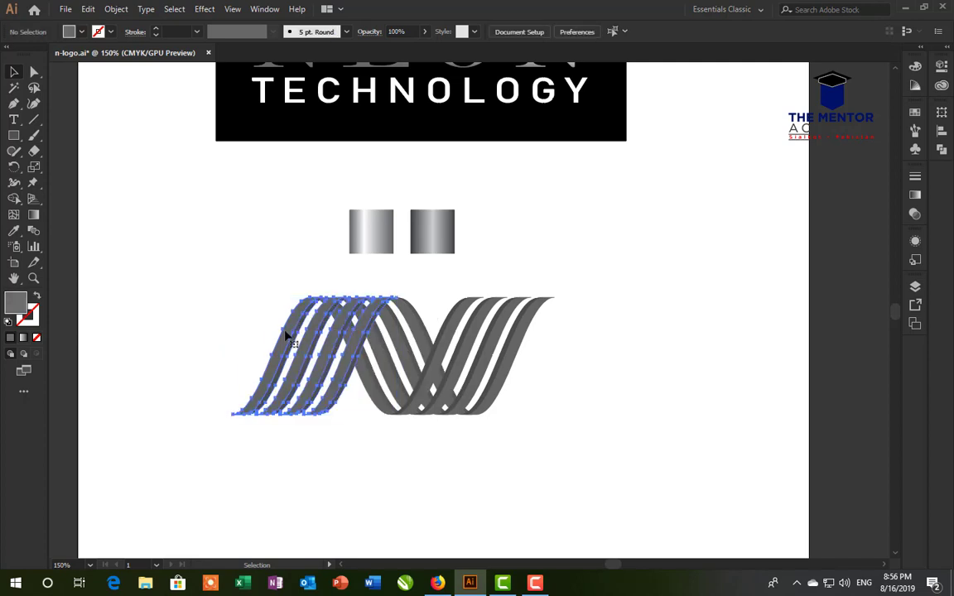
pyautogui.click(284, 335)
pyautogui.rightClick(285, 336)
pyautogui.click(322, 443)
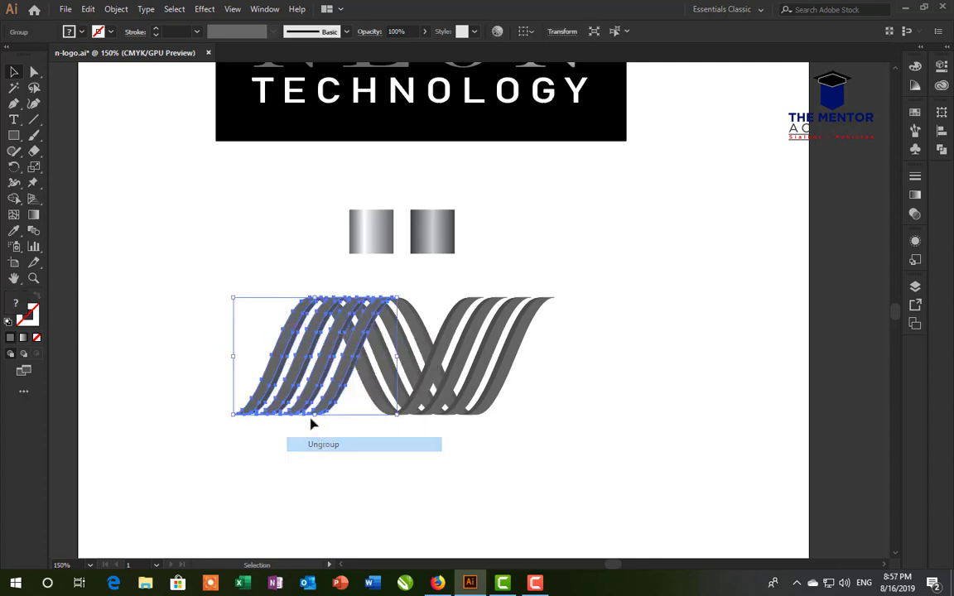
pyautogui.rightClick(285, 348)
pyautogui.click(312, 458)
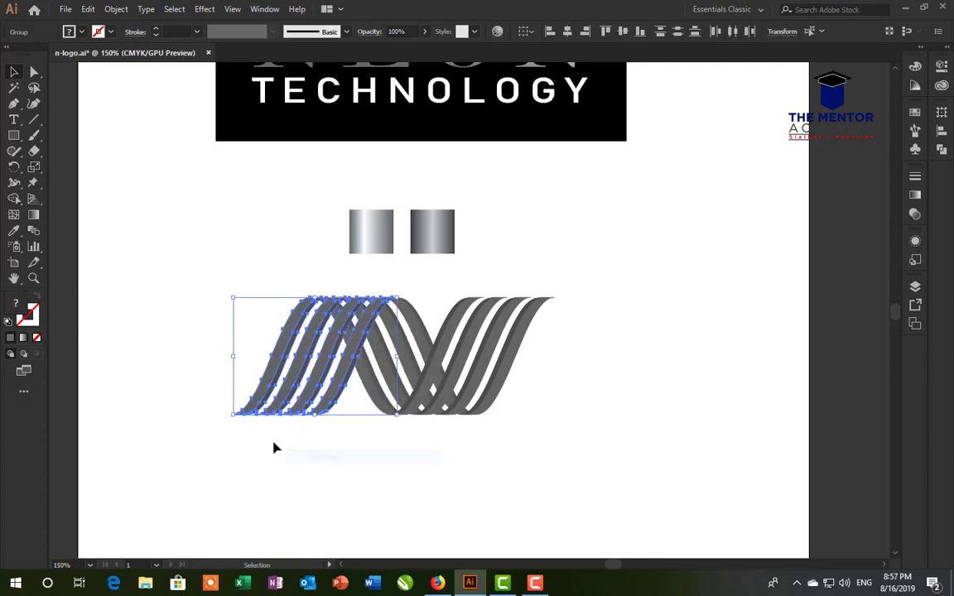
pyautogui.click(275, 447)
pyautogui.moveTo(277, 369); pyautogui.dragTo(344, 383)
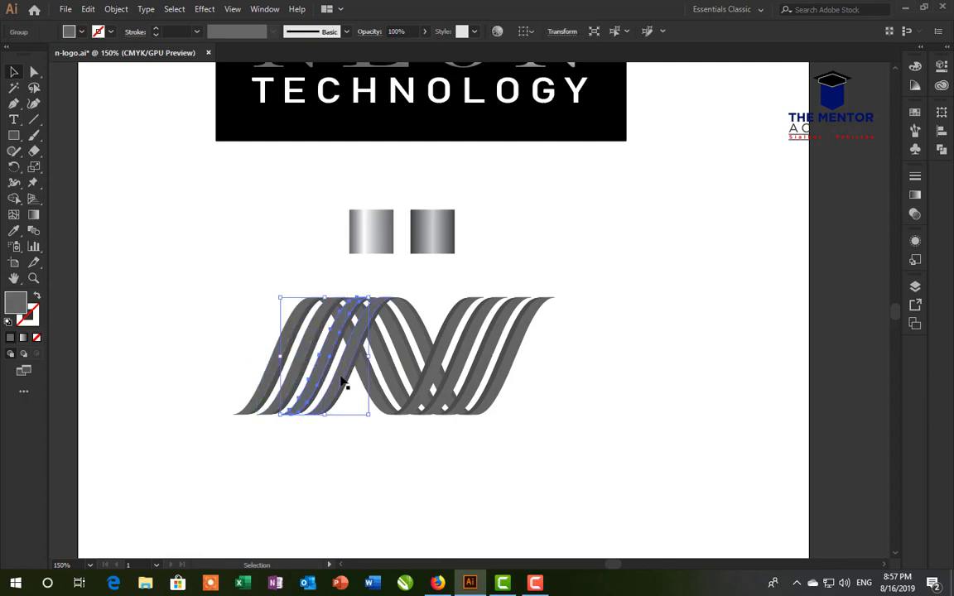
pyautogui.click(310, 454)
# Eyedropper the left swatch's silver gradient onto four left strands and run it vertically
pyautogui.scroll(2, 286, 368)
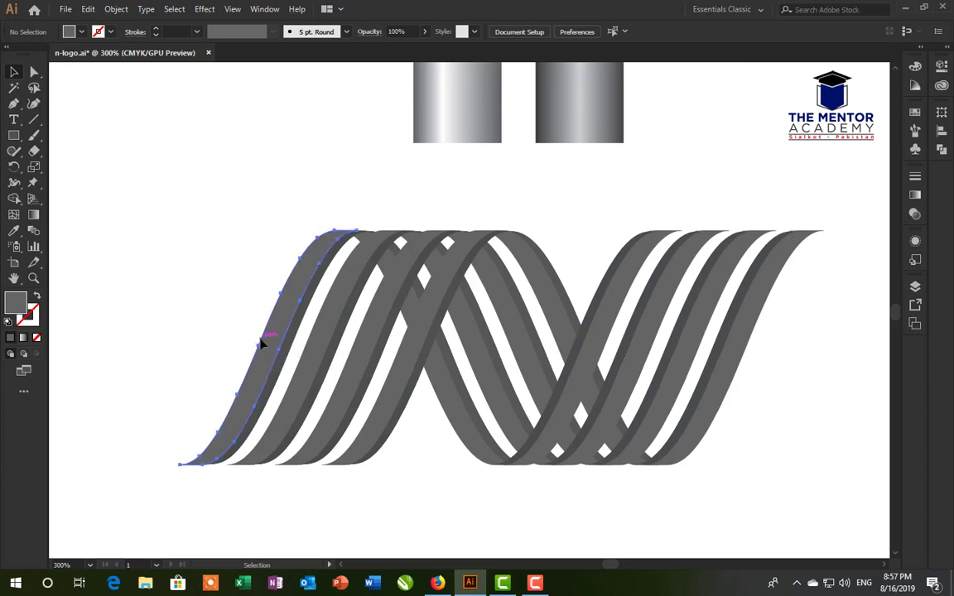
pyautogui.click(265, 342)
pyautogui.keyDown('shift'); pyautogui.click(339, 356); pyautogui.keyUp('shift')
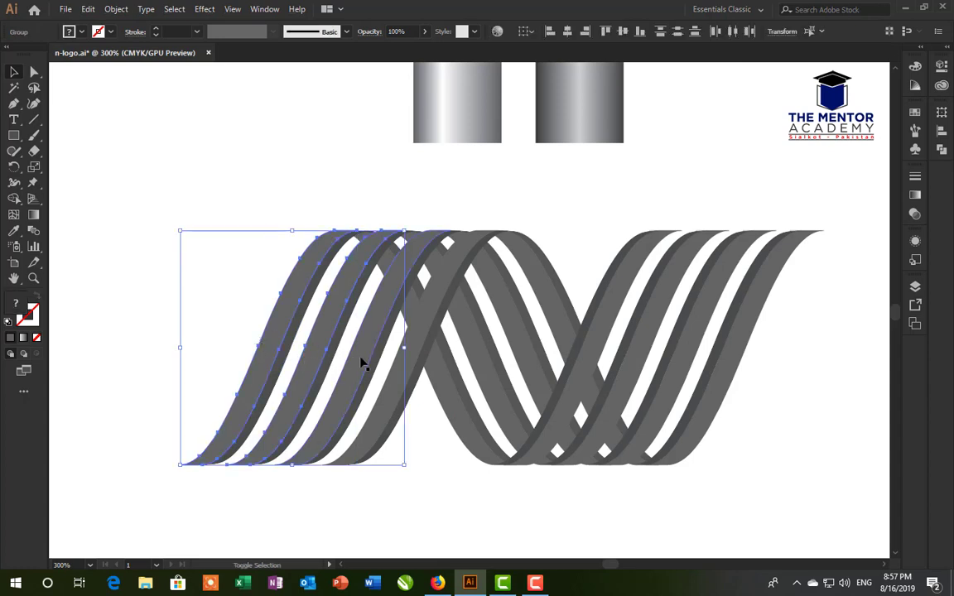
pyautogui.keyDown('shift'); pyautogui.click(377, 366); pyautogui.keyUp('shift')
pyautogui.keyDown('shift'); pyautogui.click(395, 379); pyautogui.keyUp('shift')
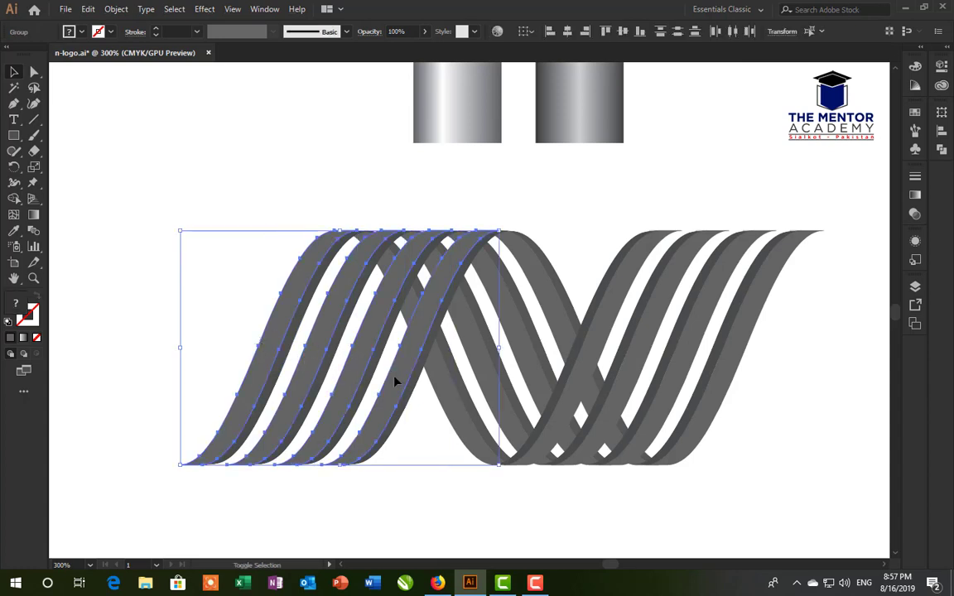
pyautogui.click(14, 231)
pyautogui.click(462, 106)
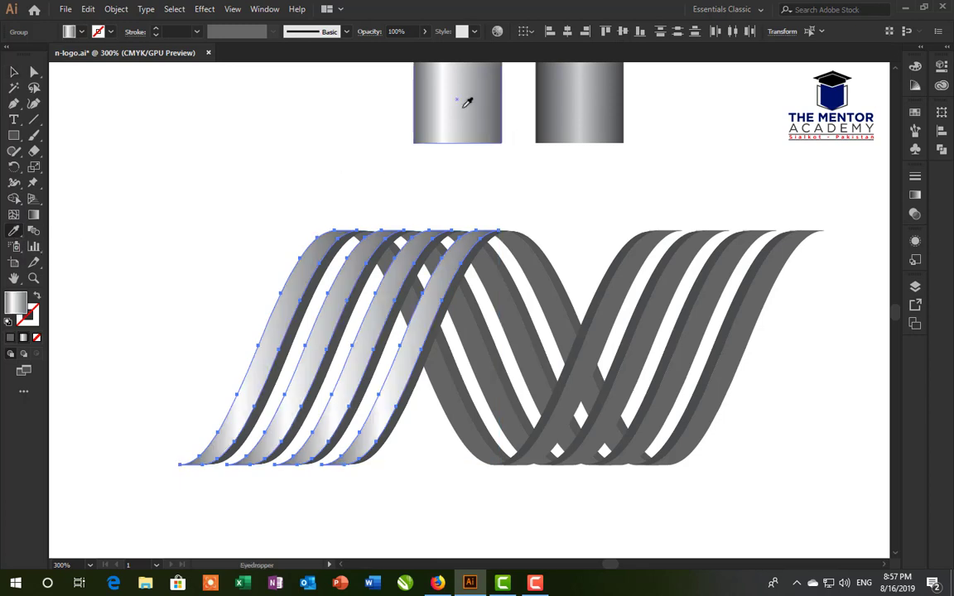
pyautogui.click(35, 216)
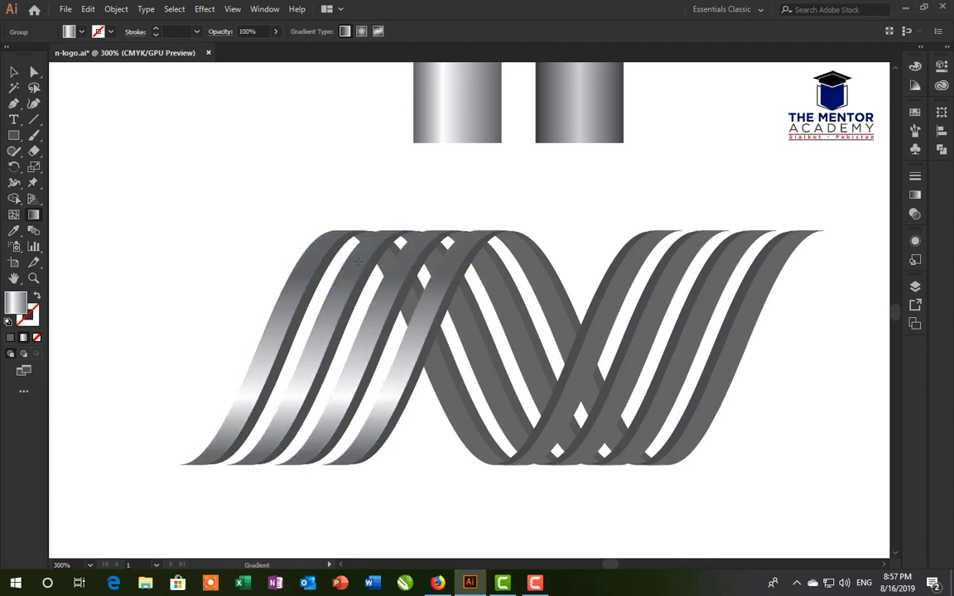
pyautogui.moveTo(339, 441); pyautogui.dragTo(365, 172)
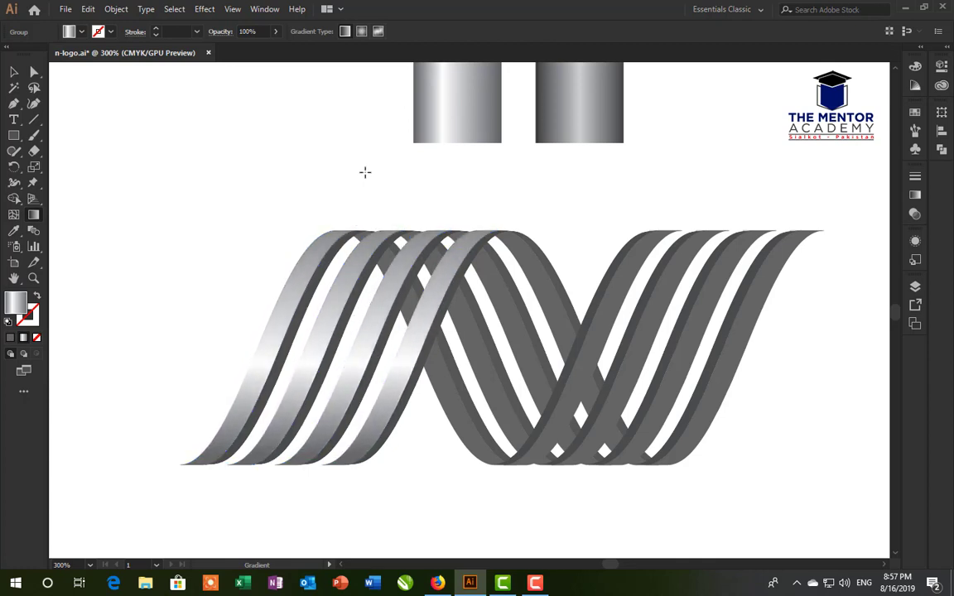
pyautogui.moveTo(313, 482); pyautogui.dragTo(334, 215)
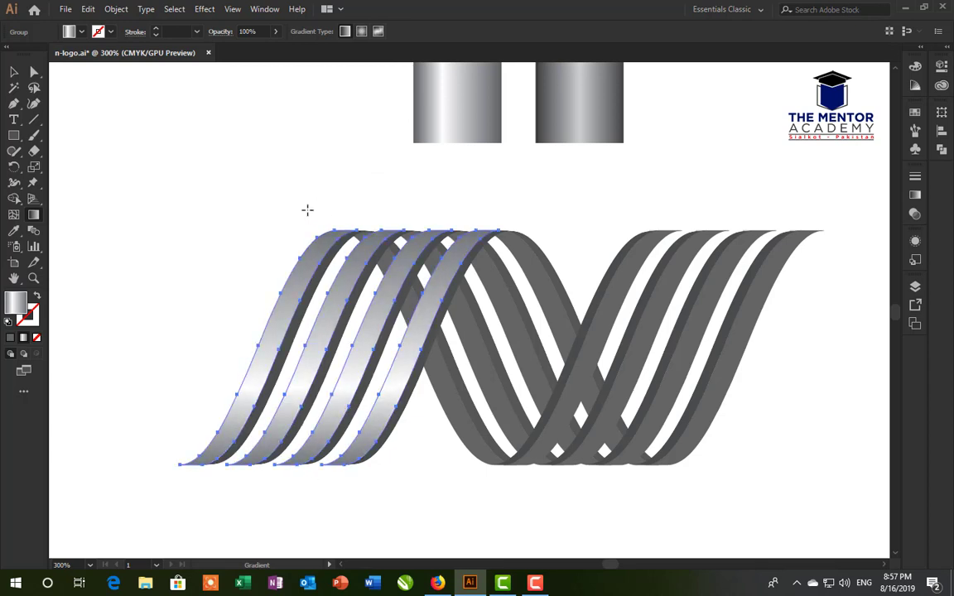
# Ungroup the right-hand strand group of the N into separate strands
pyautogui.click(13, 72)
pyautogui.click(241, 165)
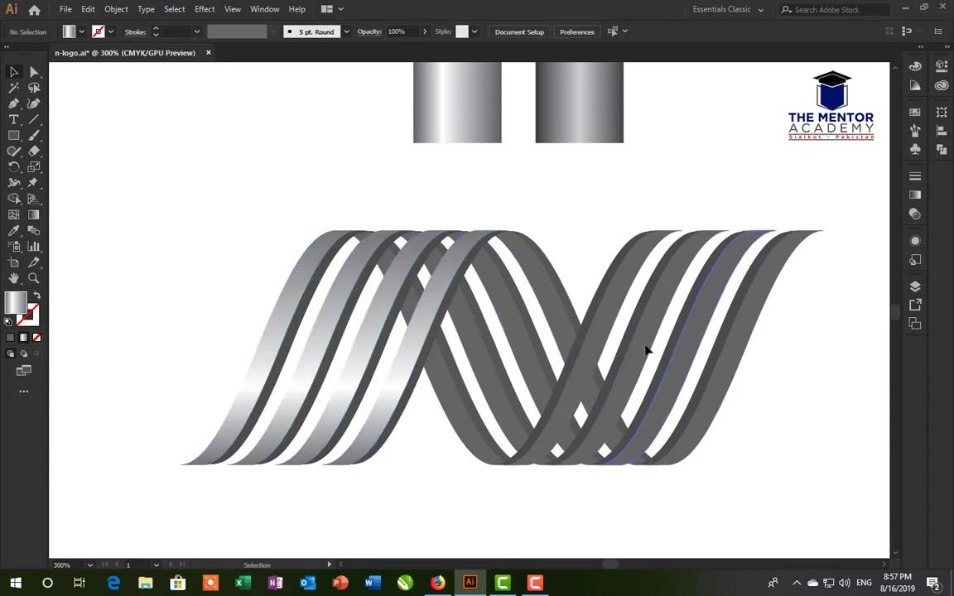
pyautogui.click(742, 343)
pyautogui.rightClick(742, 340)
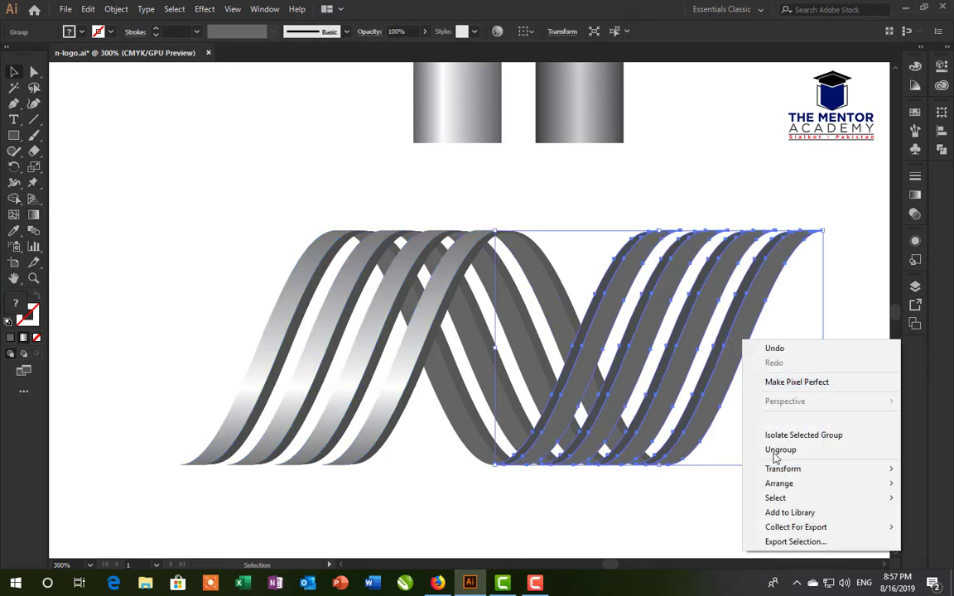
pyautogui.click(780, 450)
pyautogui.rightClick(725, 366)
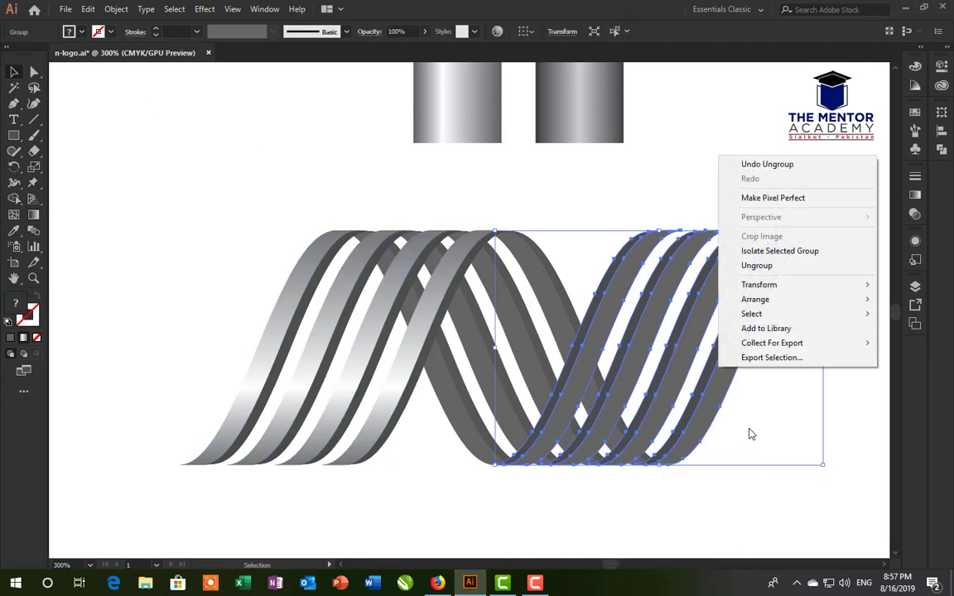
pyautogui.click(746, 266)
pyautogui.rightClick(760, 282)
pyautogui.click(784, 389)
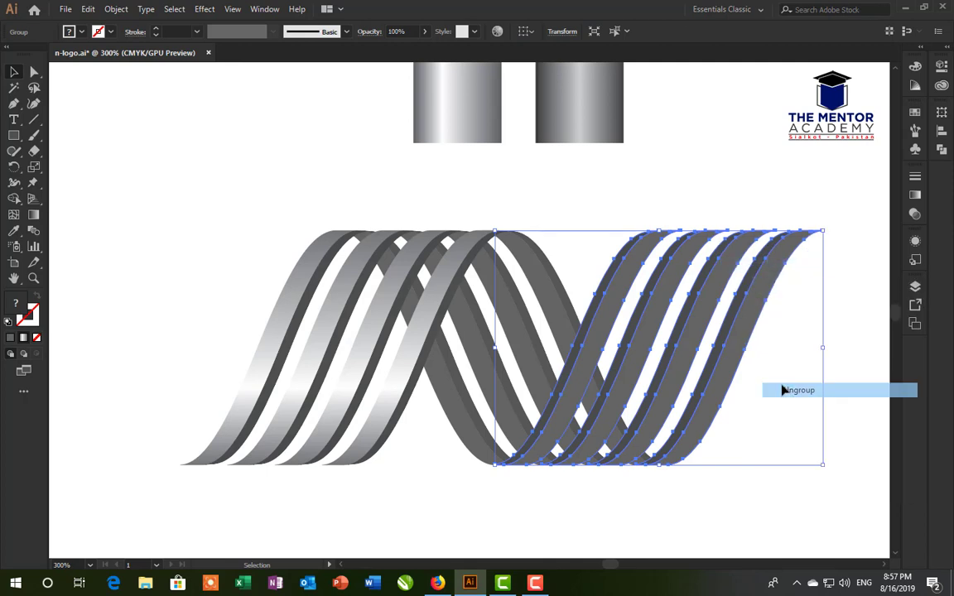
# Sample the top-left rectangle's silver gradient onto the four right strands, running vertically, light at bottom
pyautogui.click(755, 362)
pyautogui.click(741, 358)
pyautogui.keyDown('shift'); pyautogui.click(693, 345); pyautogui.keyUp('shift')
pyautogui.keyDown('shift'); pyautogui.click(656, 335); pyautogui.keyUp('shift')
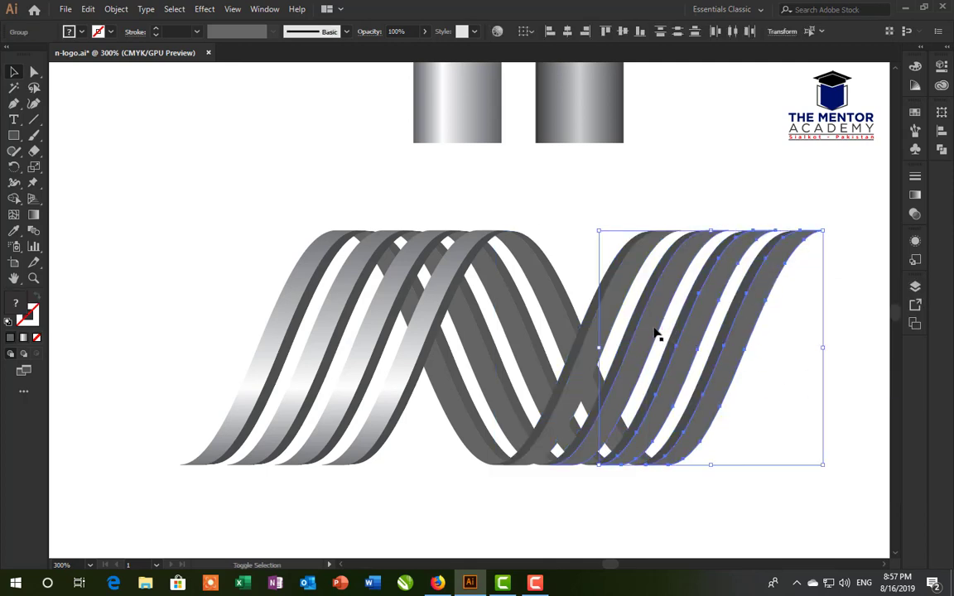
pyautogui.keyDown('shift'); pyautogui.click(605, 314); pyautogui.keyUp('shift')
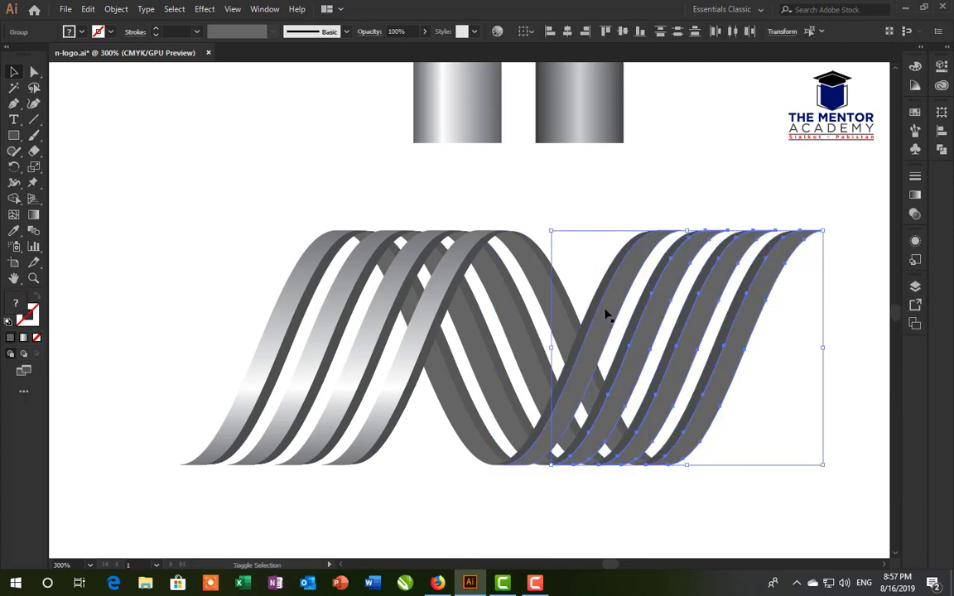
pyautogui.click(14, 231)
pyautogui.click(454, 108)
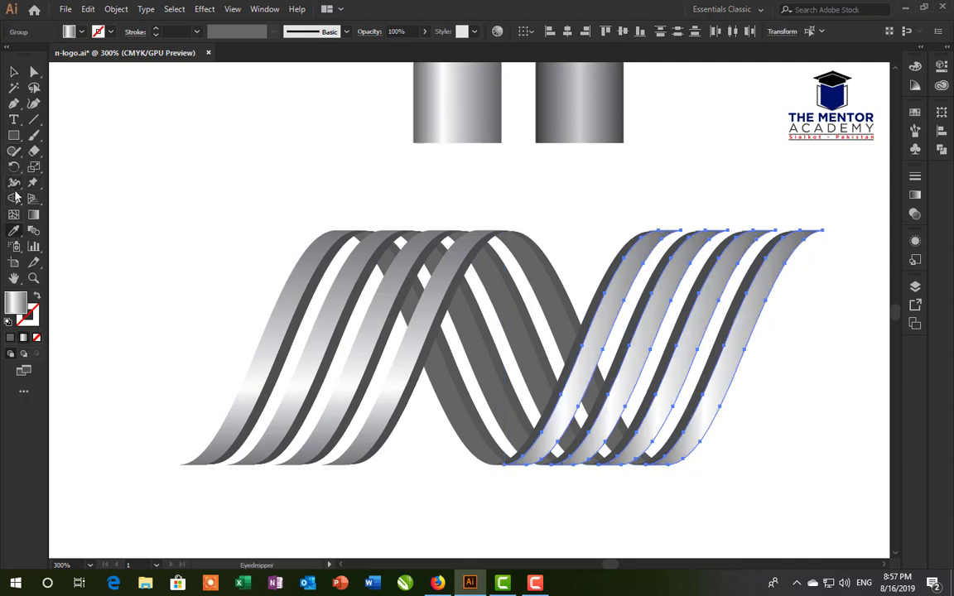
pyautogui.click(36, 215)
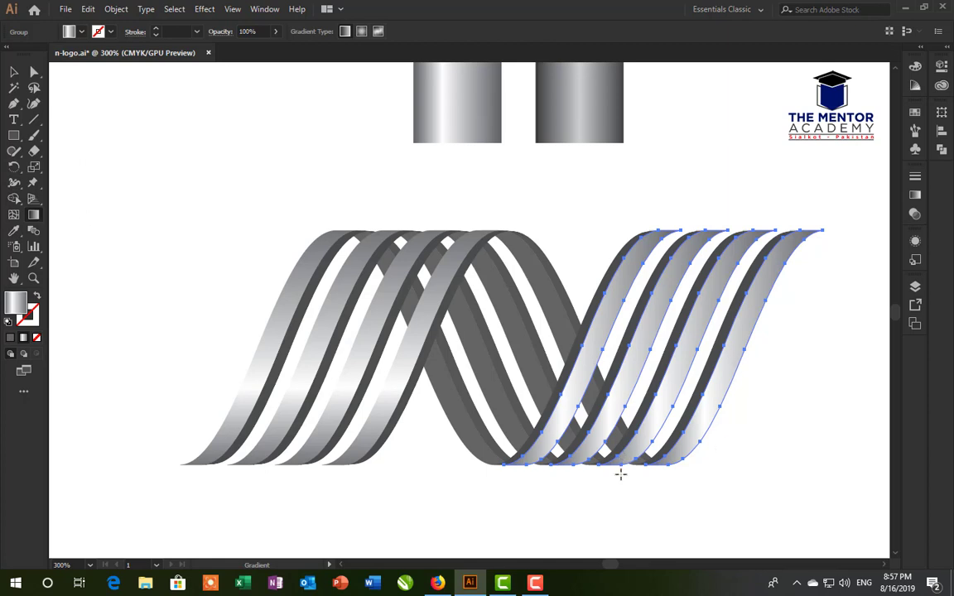
pyautogui.moveTo(627, 457)
pyautogui.mouseDown()
pyautogui.moveTo(660, 217)
pyautogui.moveTo(639, 435)
pyautogui.moveTo(651, 238)
pyautogui.moveTo(637, 406)
pyautogui.mouseUp()
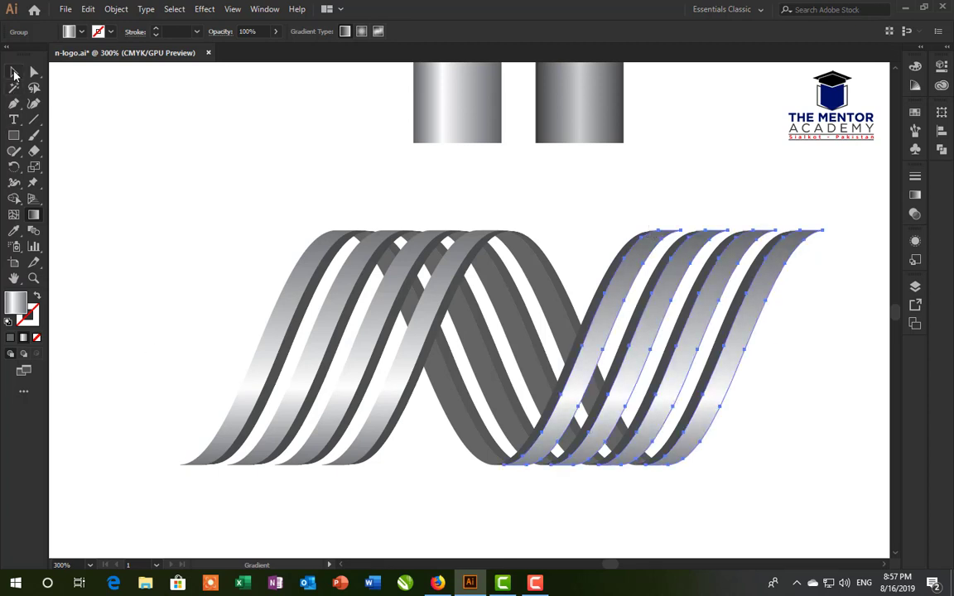
pyautogui.click(13, 72)
# Fully ungroup the middle strand group, briefly entering and leaving isolation mode
pyautogui.rightClick(485, 369)
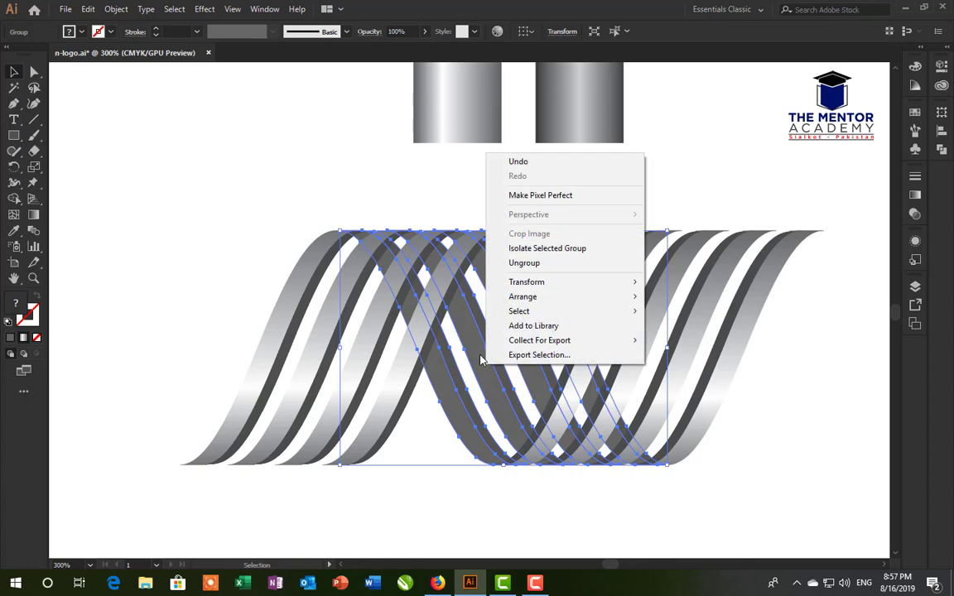
pyautogui.click(527, 263)
pyautogui.rightClick(530, 277)
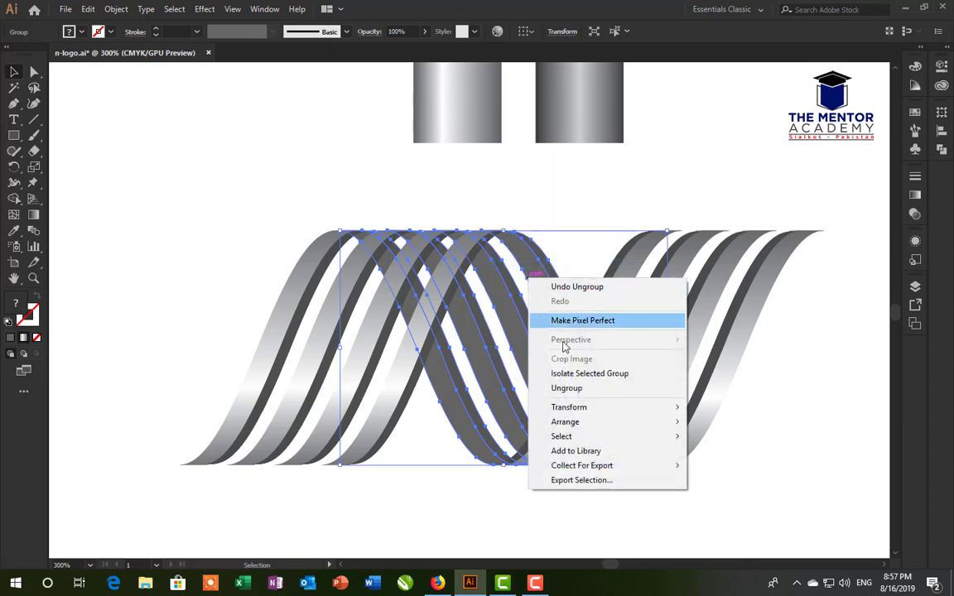
pyautogui.click(564, 373)
pyautogui.rightClick(558, 316)
pyautogui.click(615, 350)
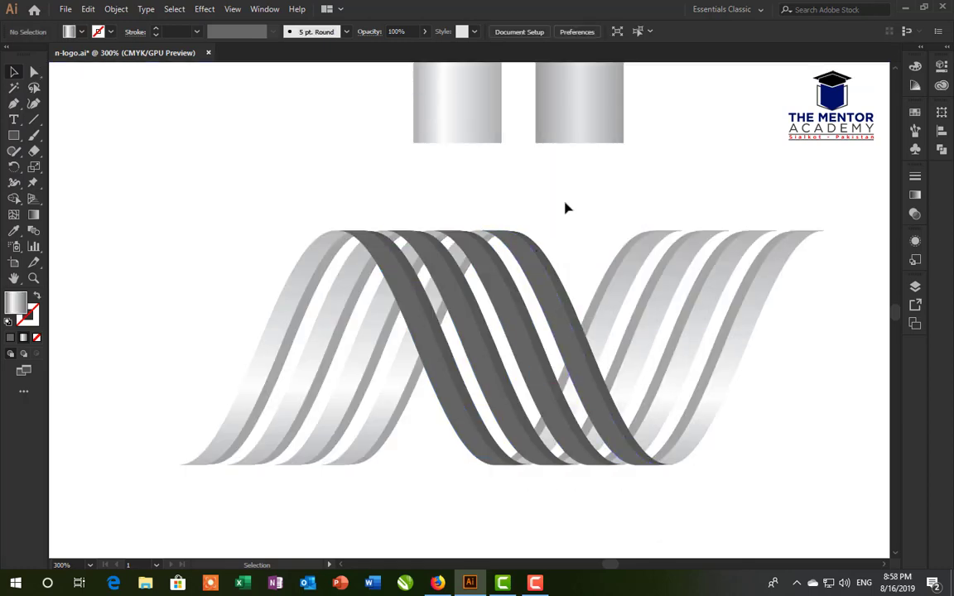
pyautogui.rightClick(534, 274)
pyautogui.click(536, 267)
pyautogui.rightClick(535, 267)
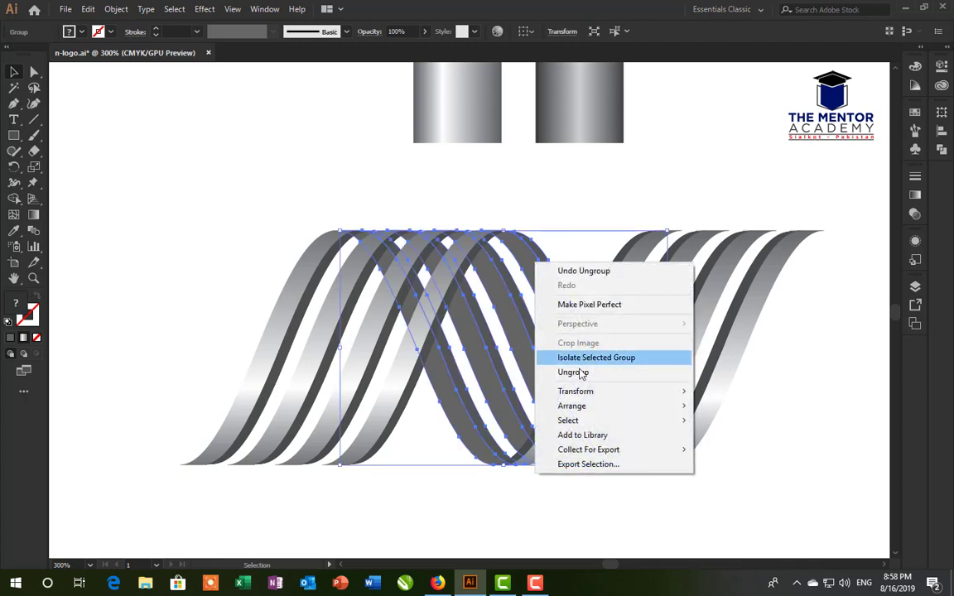
pyautogui.click(580, 373)
pyautogui.click(567, 245)
pyautogui.click(536, 286)
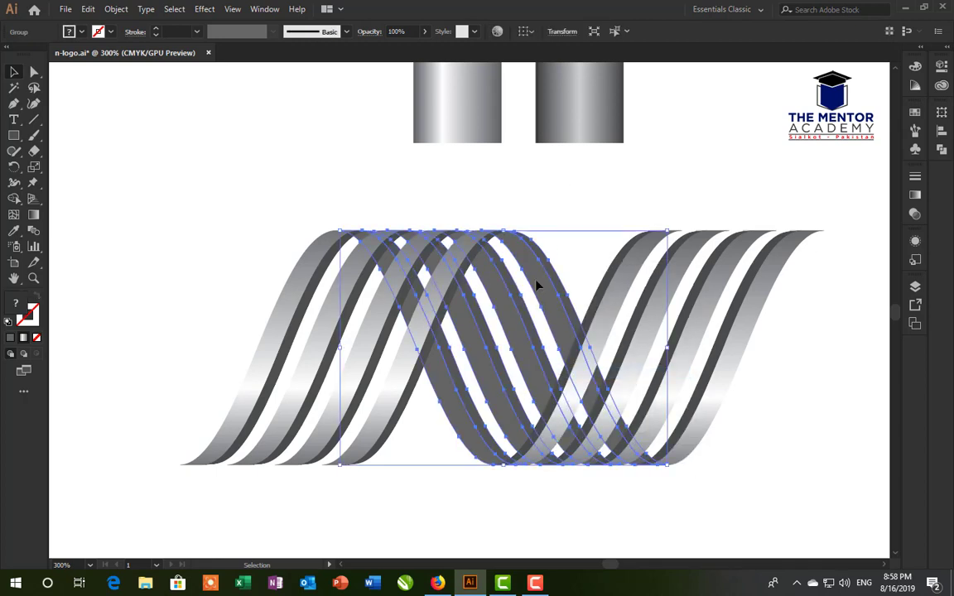
pyautogui.rightClick(536, 286)
pyautogui.click(576, 389)
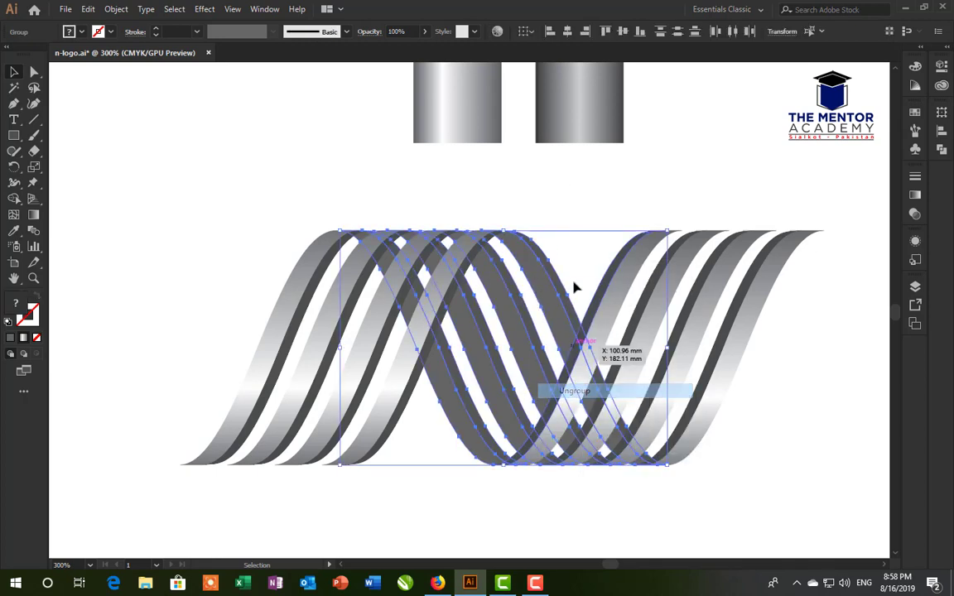
pyautogui.click(556, 256)
# Sample the lighter silver gradient onto the middle strands, redraw it bottom to top, then deselect
pyautogui.click(547, 278)
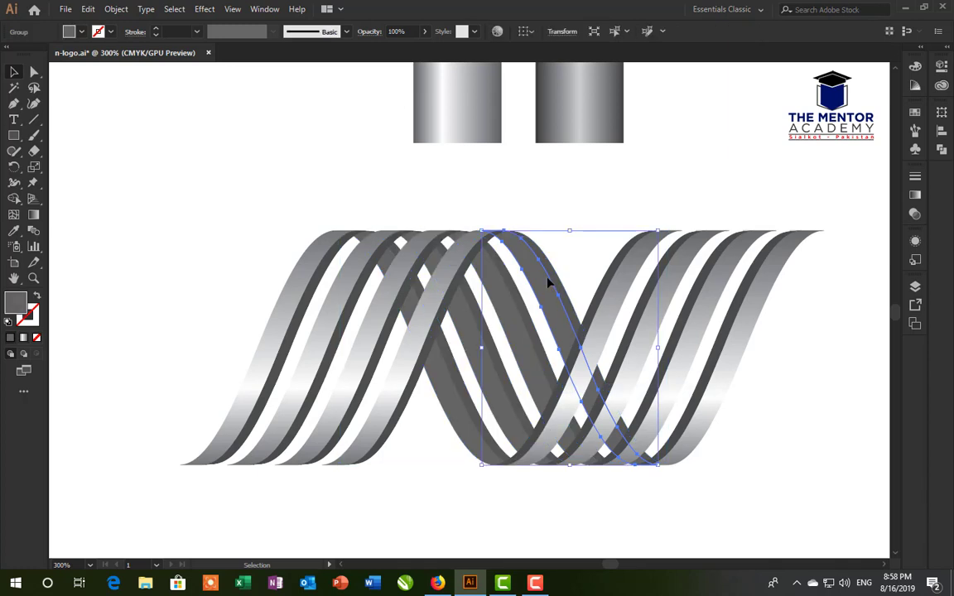
pyautogui.keyDown('shift'); pyautogui.click(503, 313); pyautogui.keyUp('shift')
pyautogui.keyDown('shift'); pyautogui.click(464, 331); pyautogui.keyUp('shift')
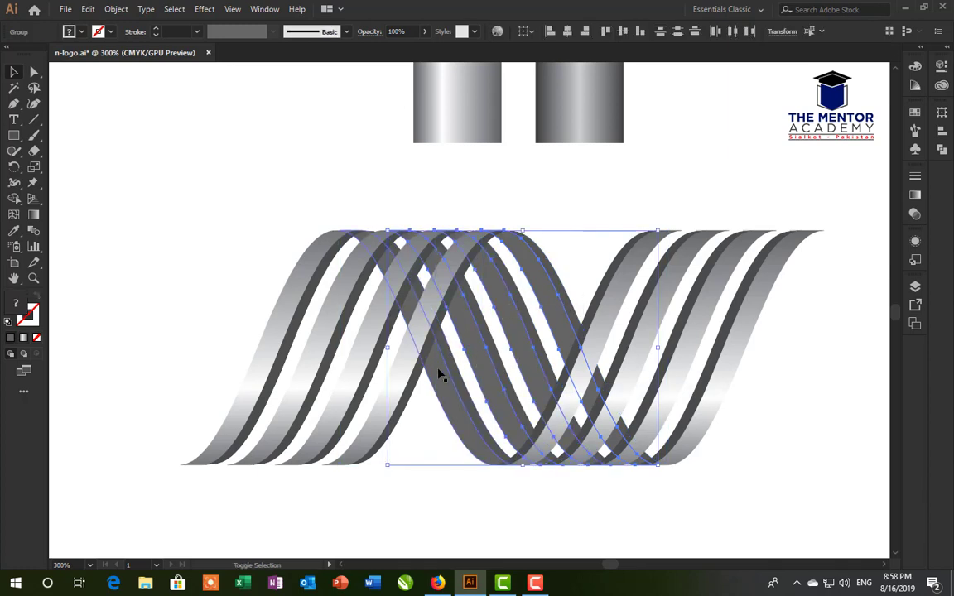
pyautogui.keyDown('shift'); pyautogui.click(396, 352); pyautogui.keyUp('shift')
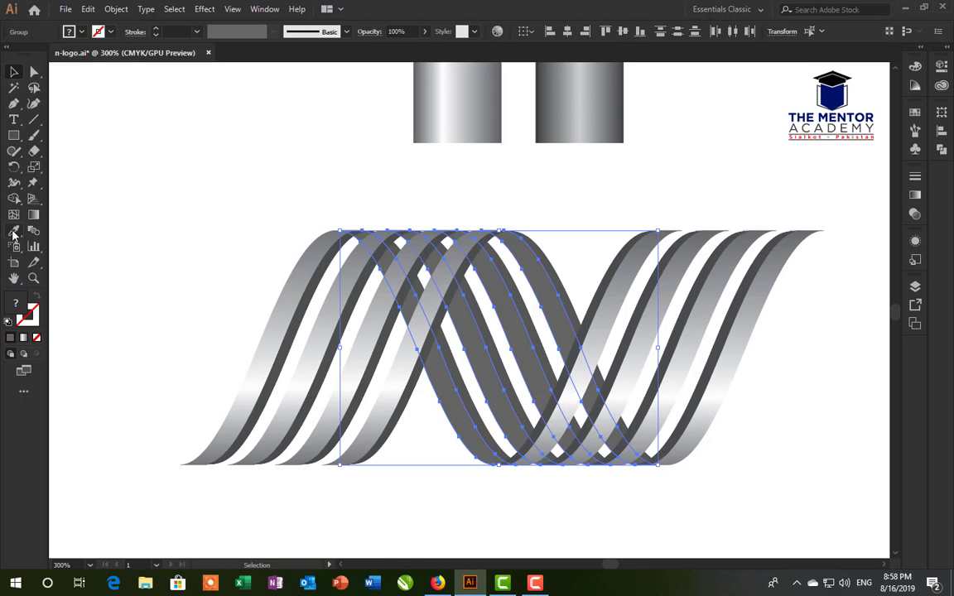
pyautogui.click(14, 230)
pyautogui.click(597, 96)
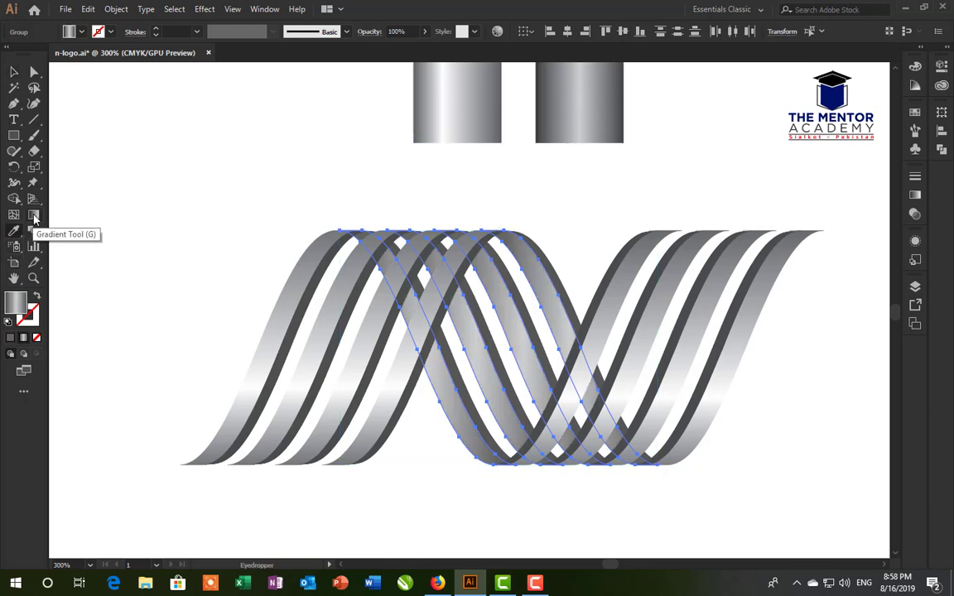
pyautogui.click(34, 217)
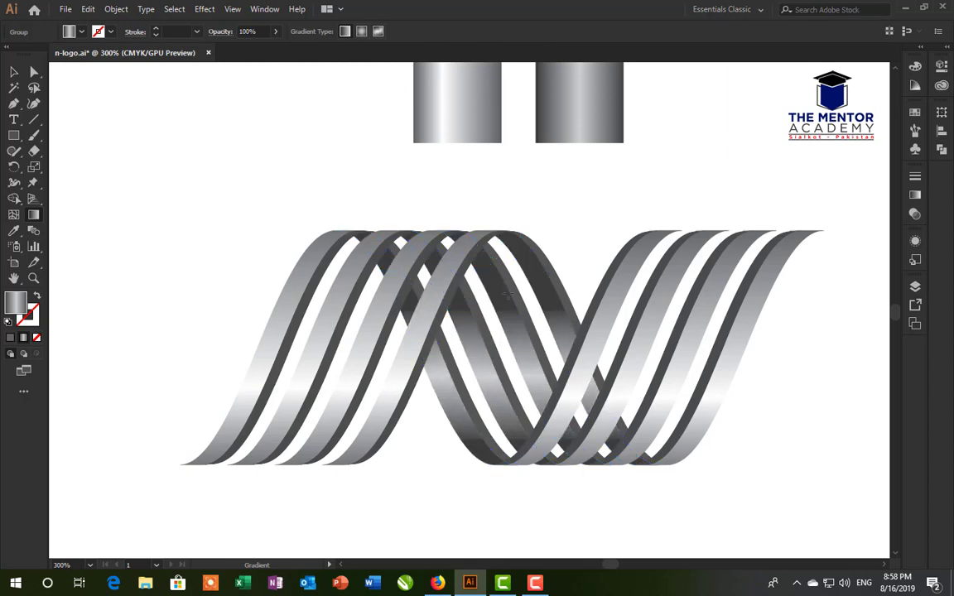
pyautogui.moveTo(514, 420)
pyautogui.mouseDown()
pyautogui.moveTo(515, 241)
pyautogui.moveTo(534, 489)
pyautogui.mouseUp()
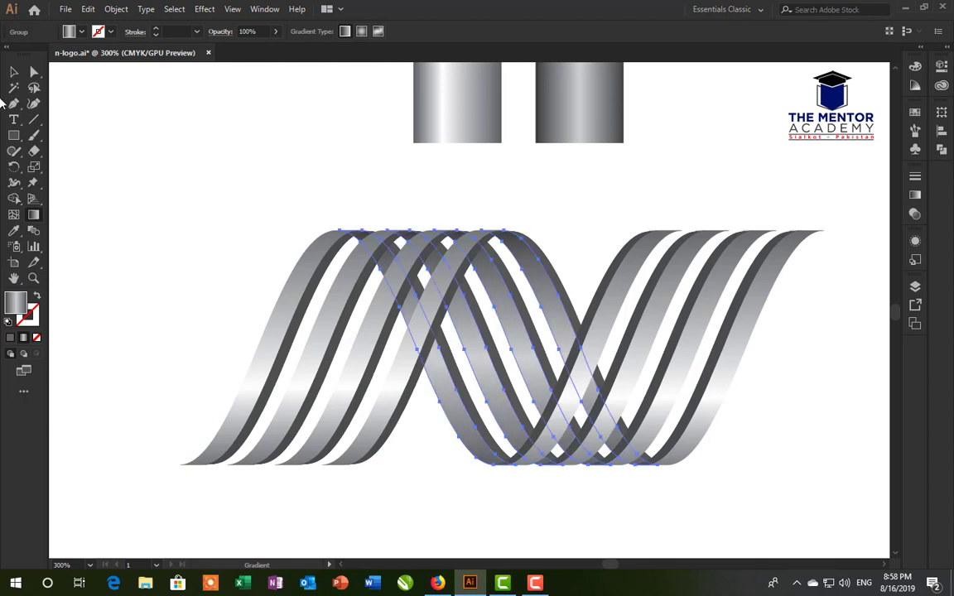
pyautogui.click(14, 72)
pyautogui.click(189, 133)
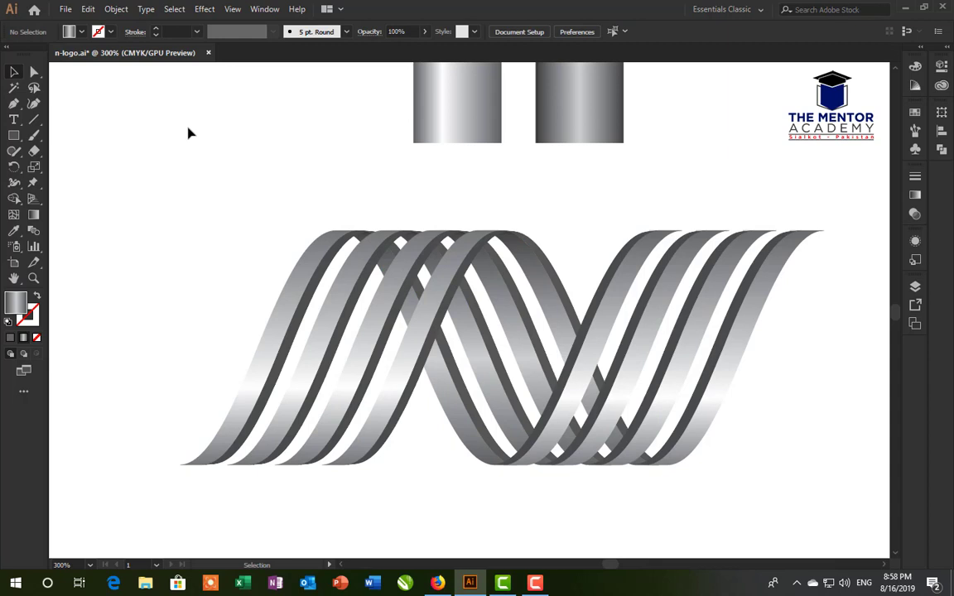
# Sample the right-hand bar's gradient onto the four left strands and run it top to bottom
pyautogui.click(309, 309)
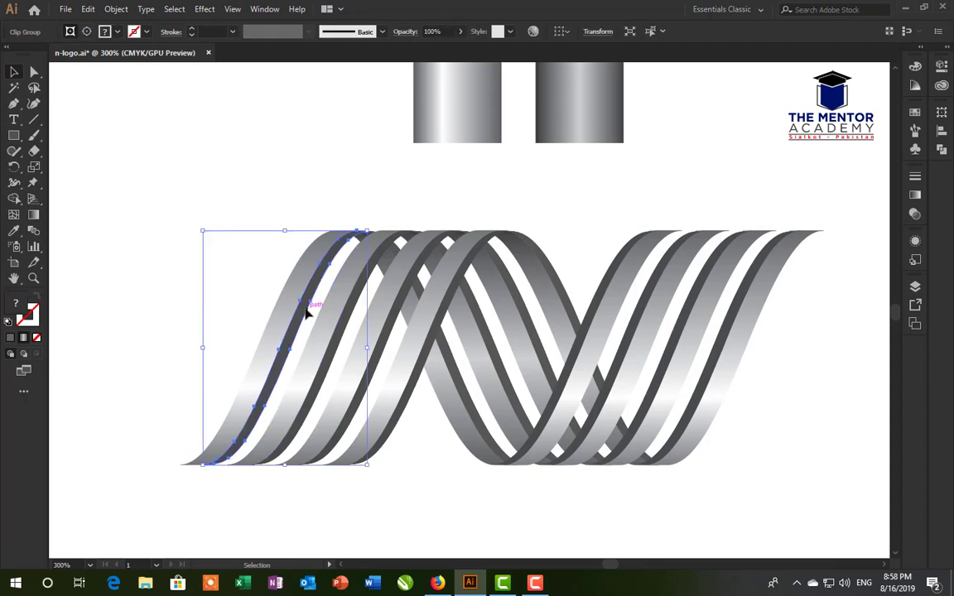
pyautogui.keyDown('shift'); pyautogui.click(366, 320); pyautogui.keyUp('shift')
pyautogui.keyDown('shift'); pyautogui.click(414, 320); pyautogui.keyUp('shift')
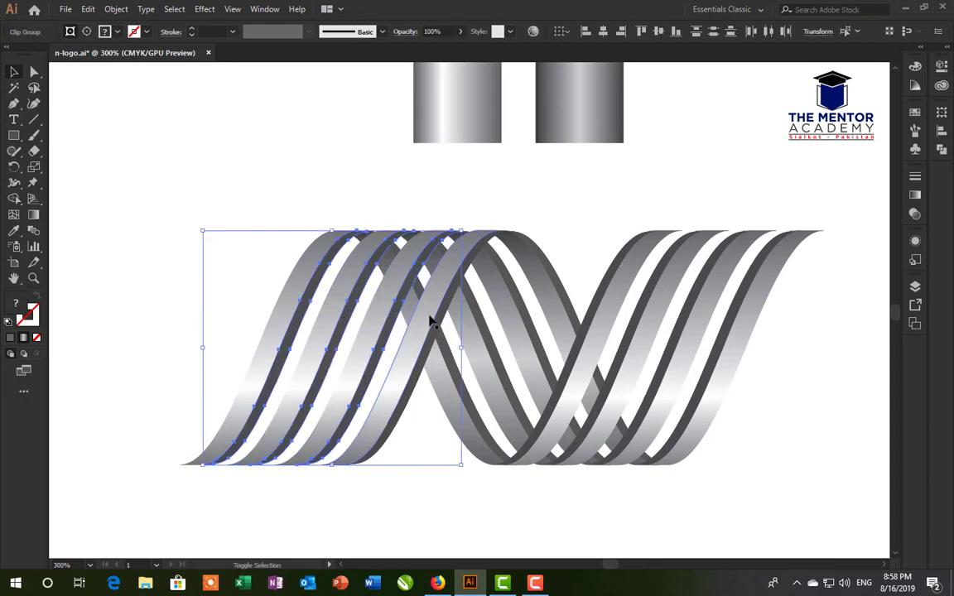
pyautogui.keyDown('shift'); pyautogui.click(443, 316); pyautogui.keyUp('shift')
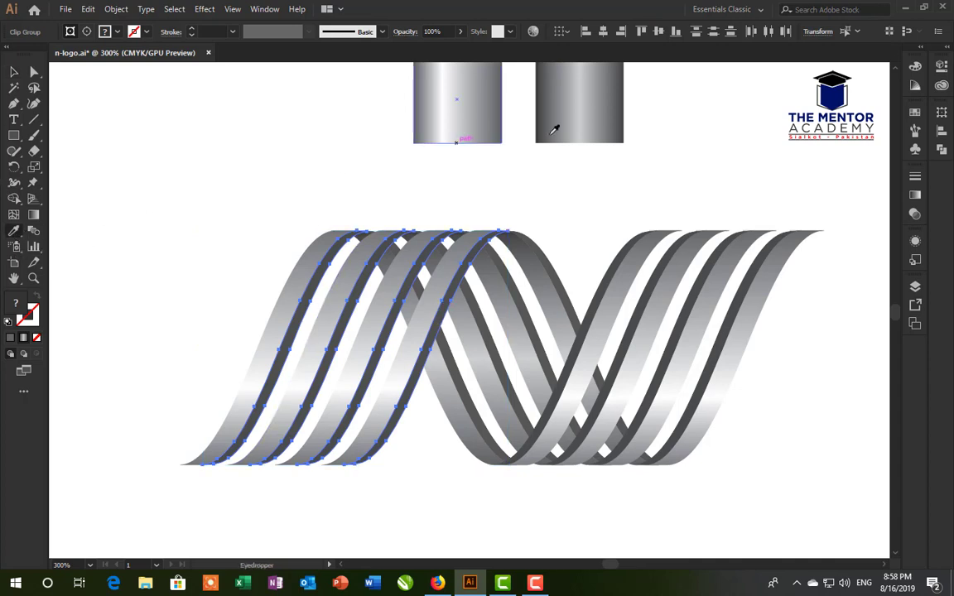
pyautogui.click(539, 99)
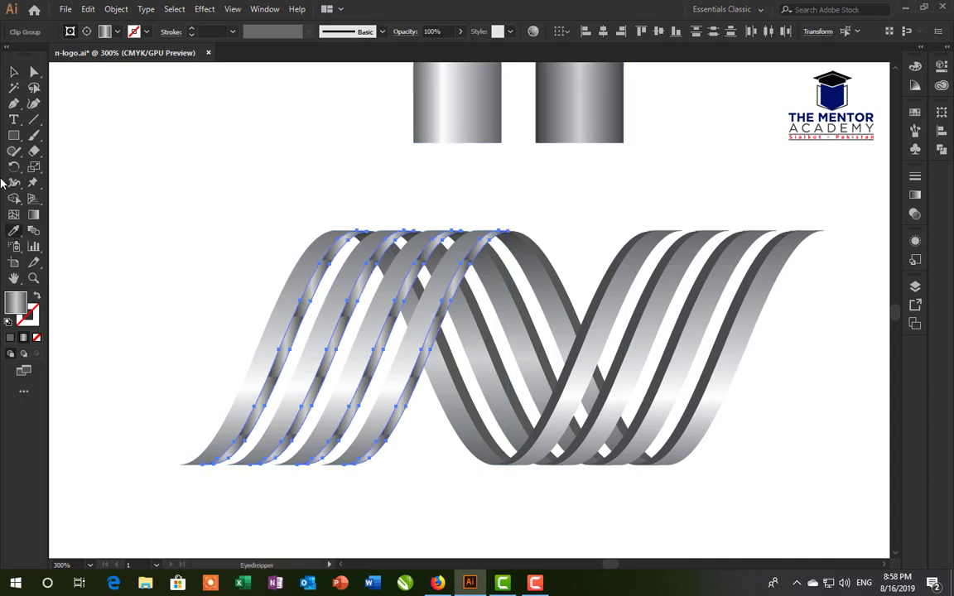
pyautogui.click(33, 215)
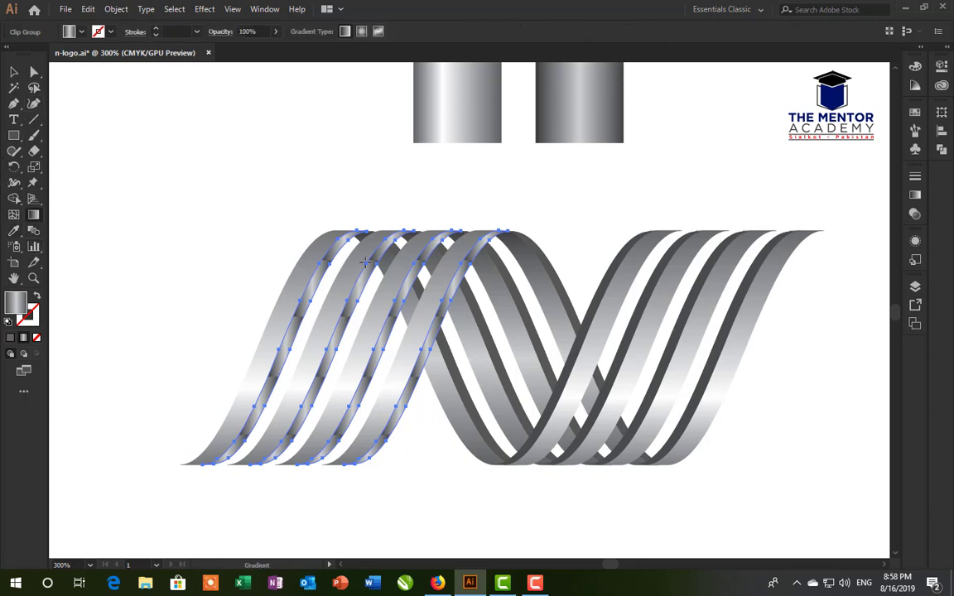
pyautogui.moveTo(396, 238); pyautogui.dragTo(359, 468)
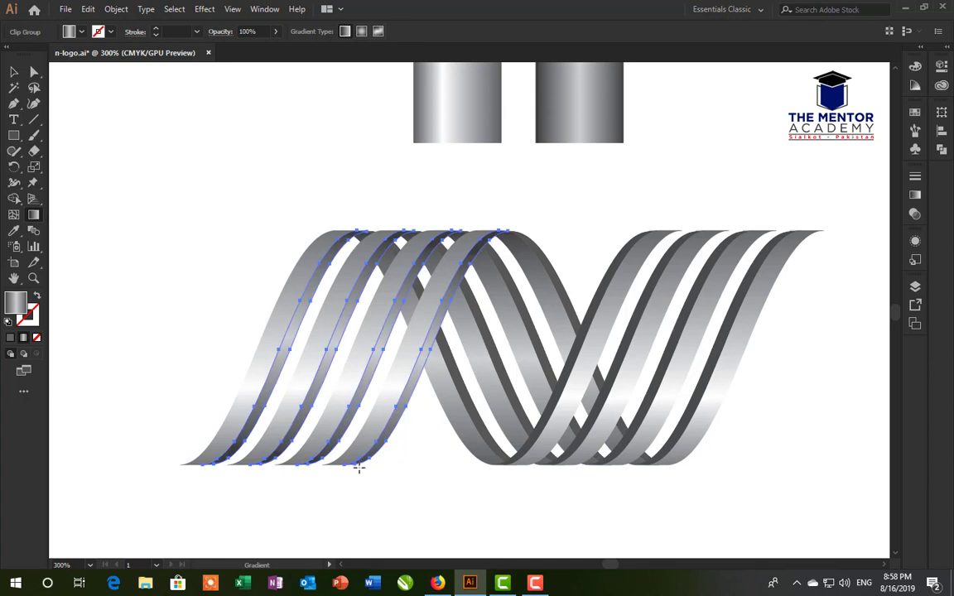
pyautogui.moveTo(424, 228)
pyautogui.mouseDown()
pyautogui.moveTo(384, 429)
pyautogui.moveTo(351, 468)
pyautogui.moveTo(305, 495)
pyautogui.moveTo(317, 489)
pyautogui.mouseUp()
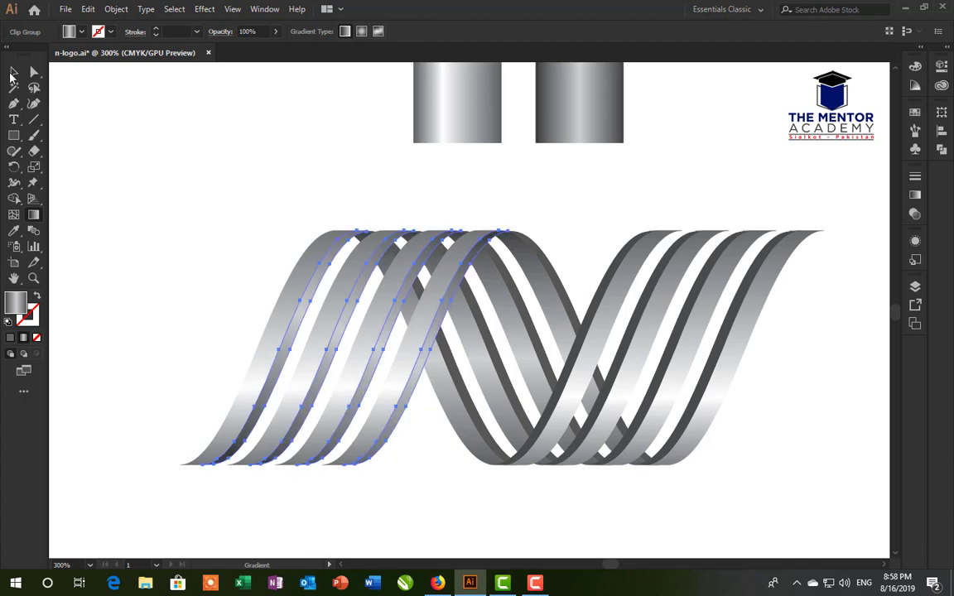
pyautogui.click(12, 74)
# Select the middle ribbons and sample the cylinder's gradient onto them
pyautogui.click(313, 158)
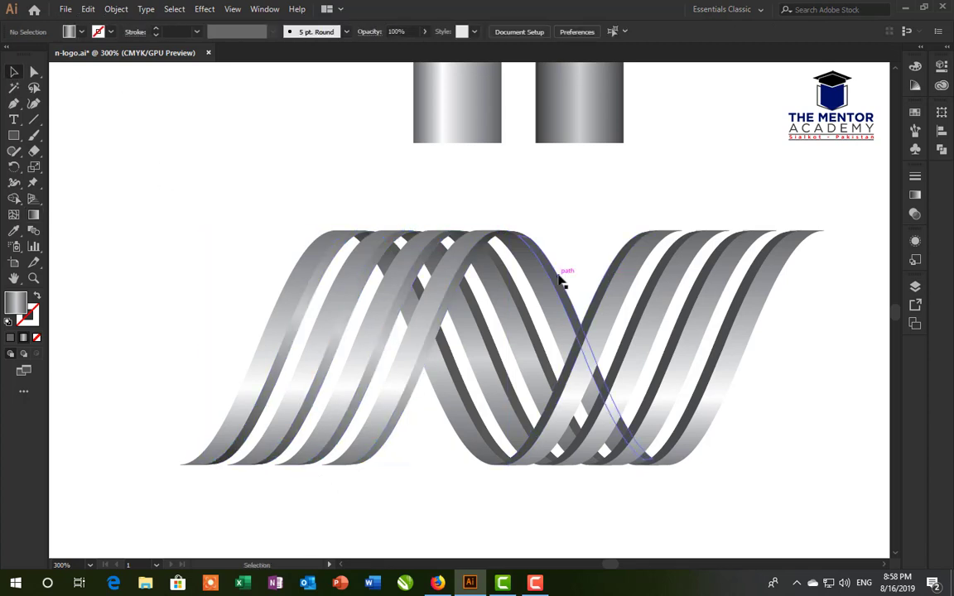
pyautogui.moveTo(534, 288)
pyautogui.mouseDown()
pyautogui.moveTo(479, 311)
pyautogui.moveTo(384, 311)
pyautogui.mouseUp()
pyautogui.click(14, 231)
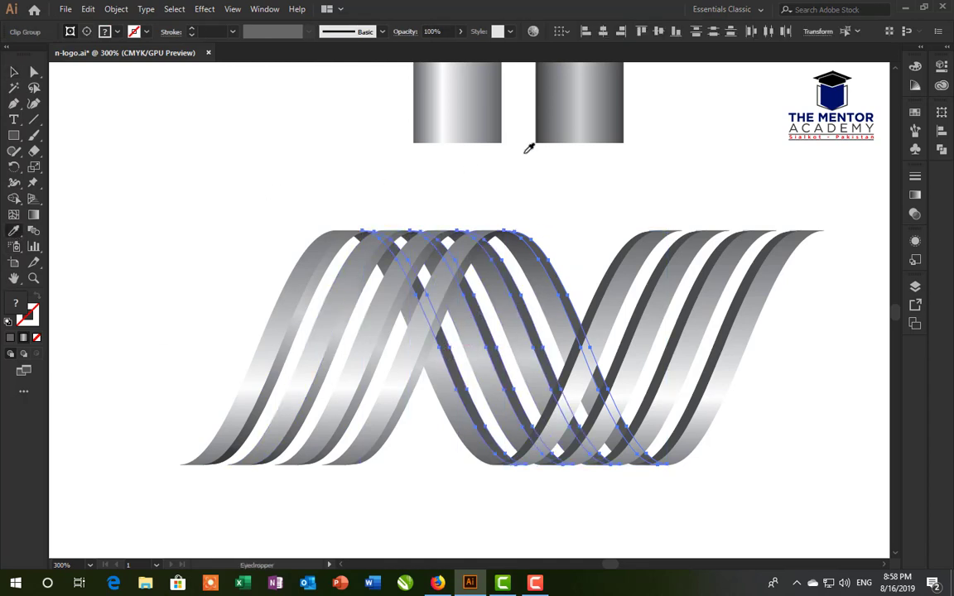
pyautogui.click(588, 116)
# Redraw the middle ribbons' gradient vertically from top to bottom, then deselect
pyautogui.click(35, 216)
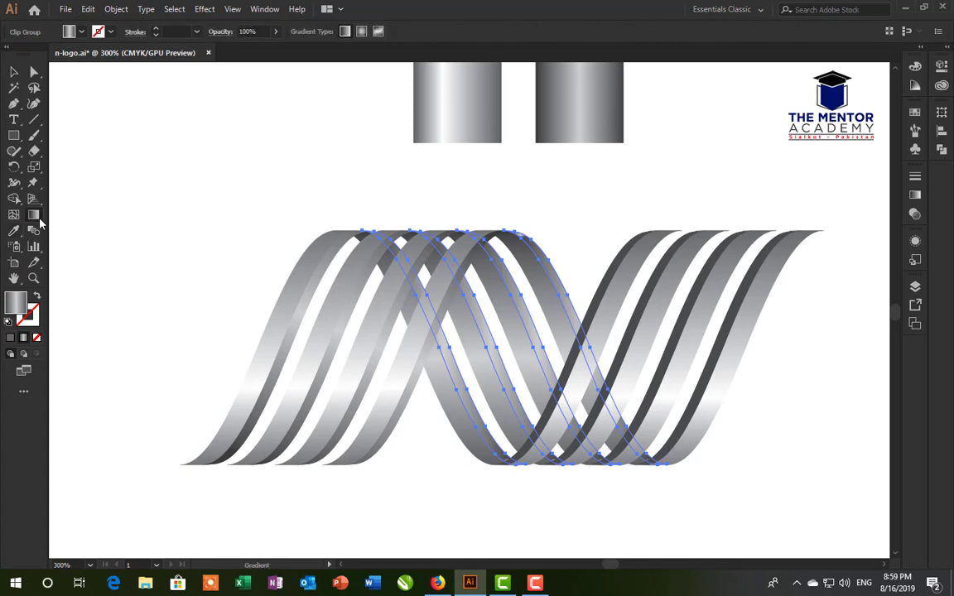
pyautogui.moveTo(544, 226)
pyautogui.mouseDown()
pyautogui.moveTo(511, 373)
pyautogui.moveTo(515, 489)
pyautogui.mouseUp()
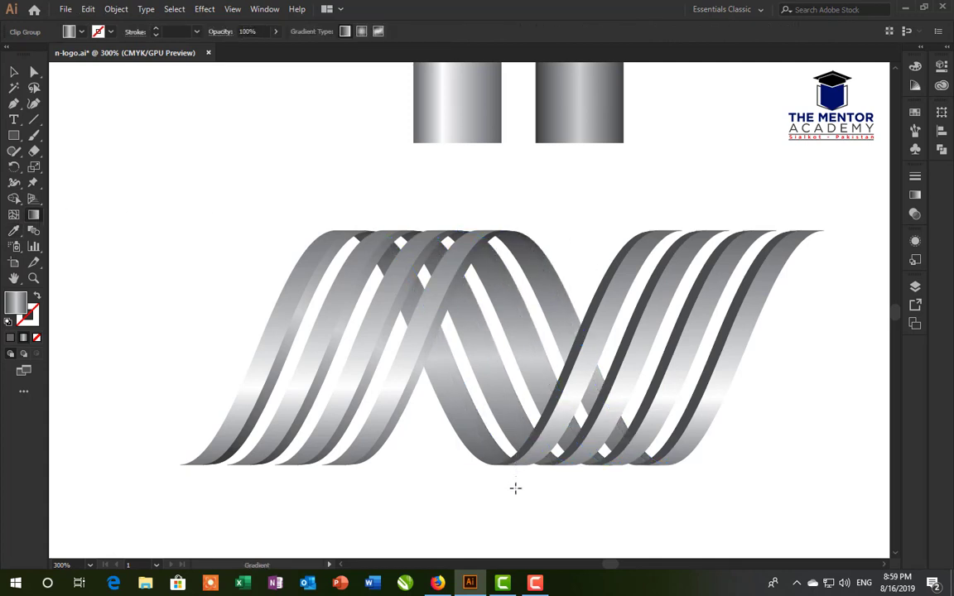
pyautogui.moveTo(518, 443)
pyautogui.mouseDown()
pyautogui.moveTo(549, 249)
pyautogui.moveTo(530, 389)
pyautogui.moveTo(536, 424)
pyautogui.mouseUp()
pyautogui.moveTo(560, 481)
pyautogui.mouseDown()
pyautogui.moveTo(531, 171)
pyautogui.moveTo(527, 468)
pyautogui.mouseUp()
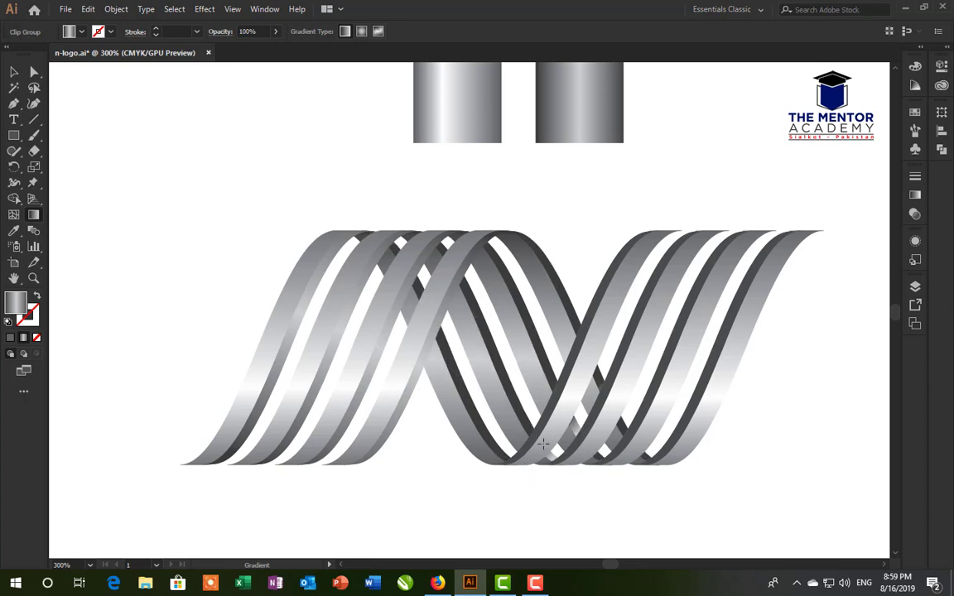
pyautogui.click(546, 389)
pyautogui.moveTo(509, 209)
pyautogui.mouseDown()
pyautogui.moveTo(520, 398)
pyautogui.moveTo(552, 481)
pyautogui.mouseUp()
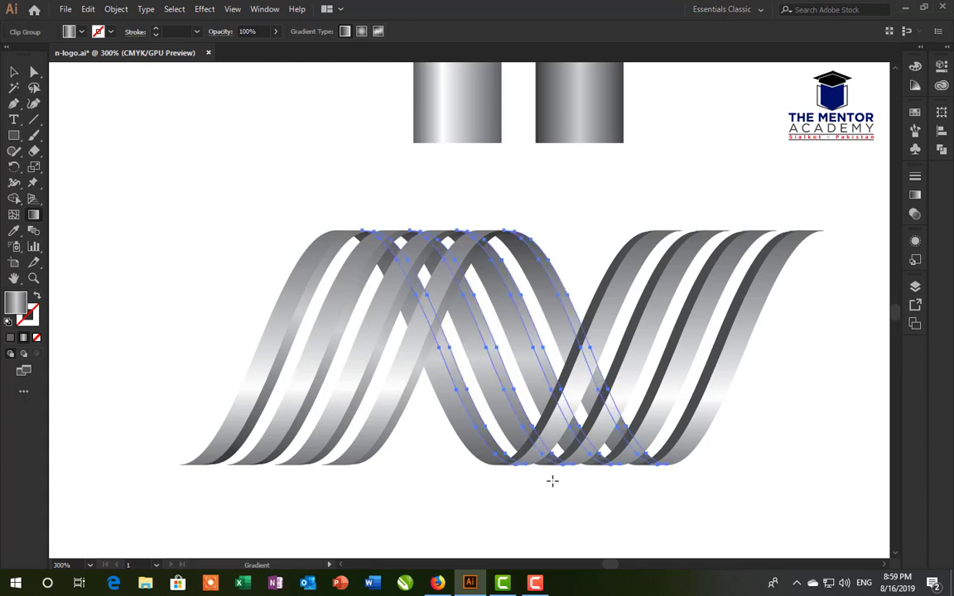
pyautogui.click(15, 73)
pyautogui.click(235, 147)
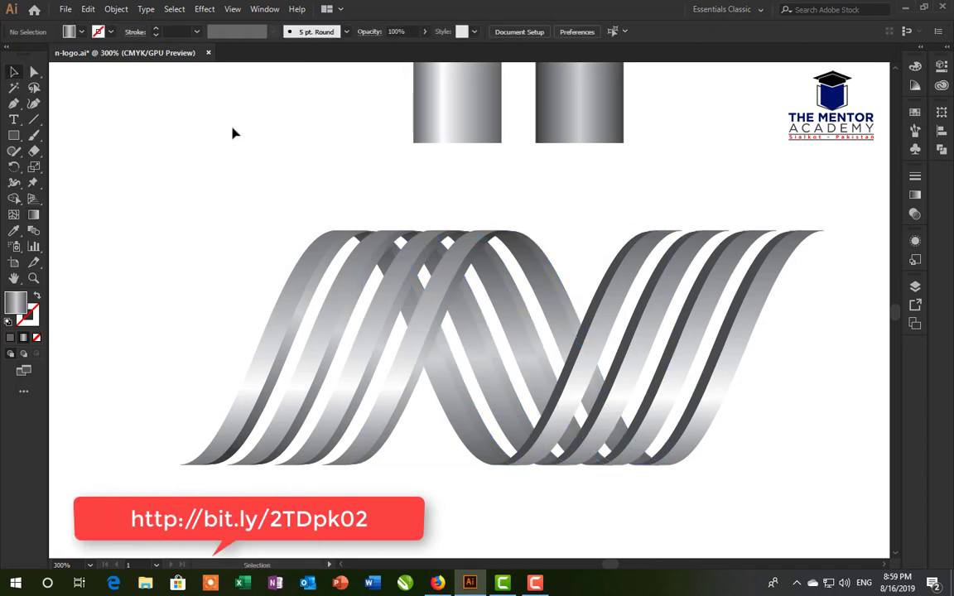
# Apply the right rectangle's light gradient to the right ribbon groups, dragged vertically, then deselect
pyautogui.click(614, 277)
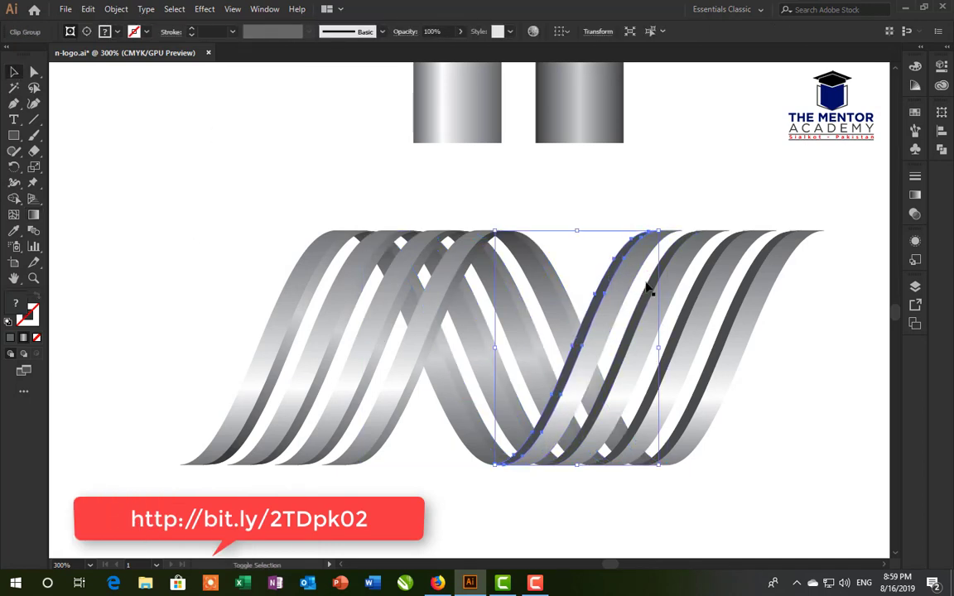
pyautogui.keyDown('shift'); pyautogui.click(750, 305); pyautogui.keyUp('shift')
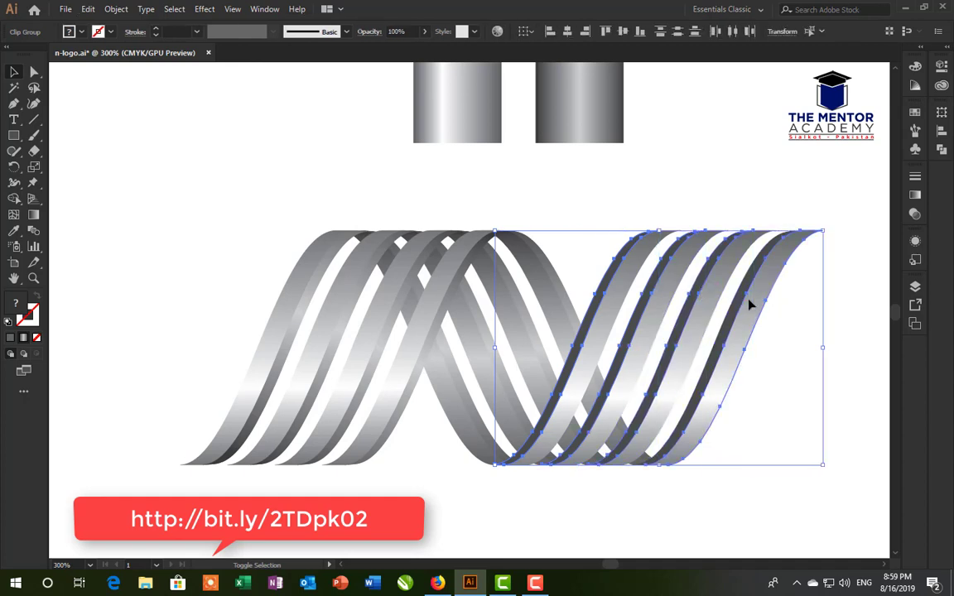
pyautogui.keyDown('shift'); pyautogui.click(749, 305); pyautogui.keyUp('shift')
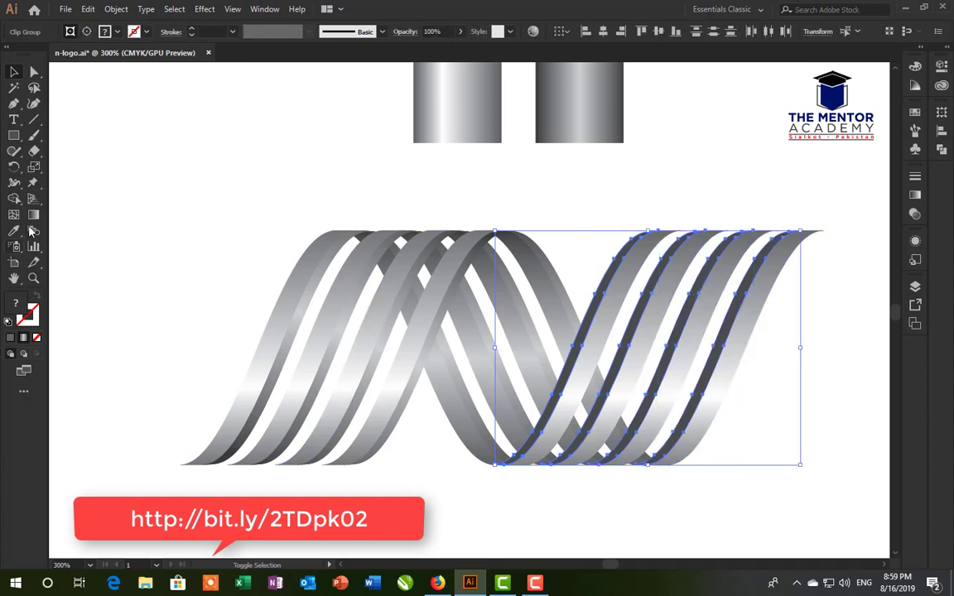
pyautogui.click(14, 232)
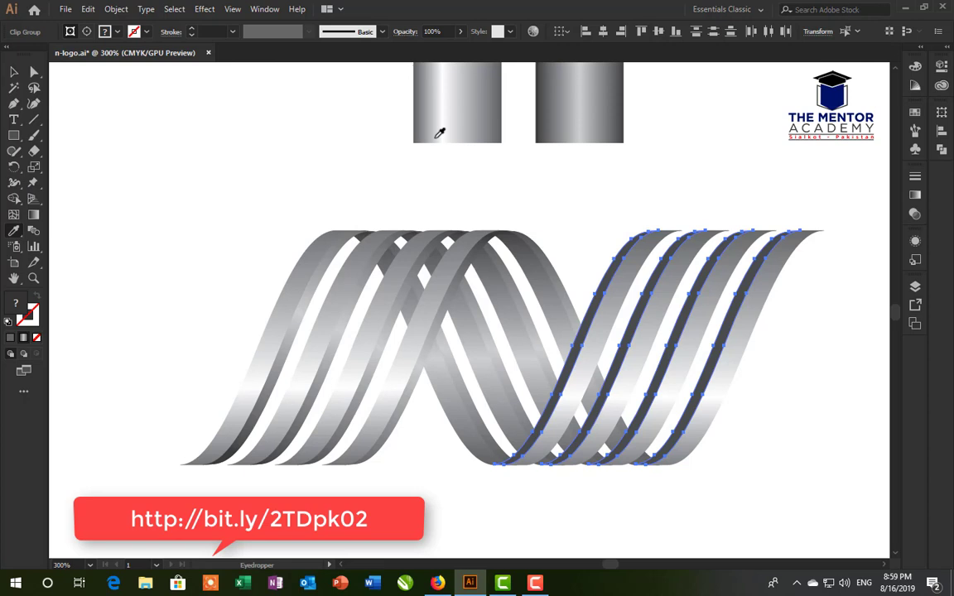
pyautogui.click(587, 99)
pyautogui.press('g')
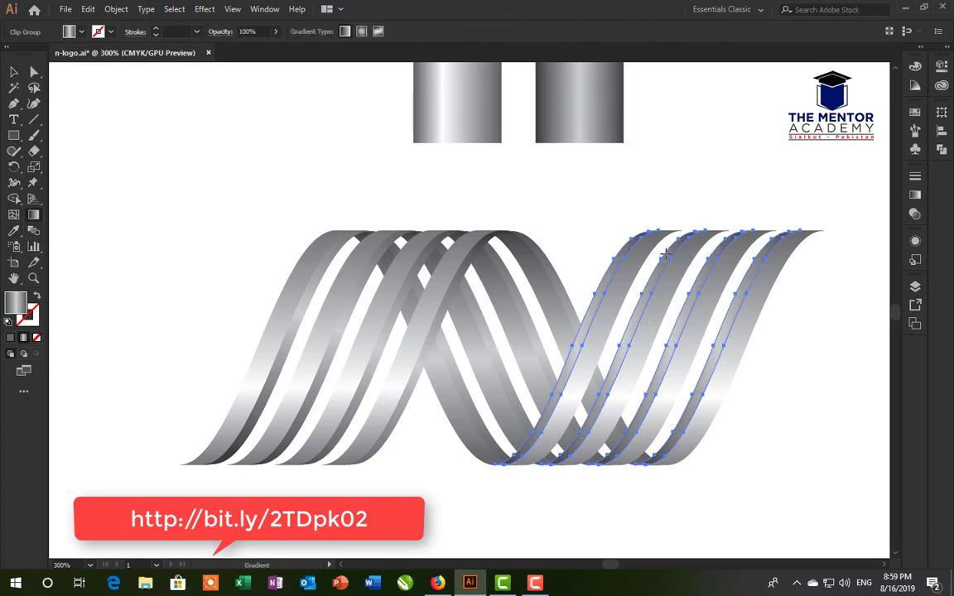
pyautogui.moveTo(667, 253)
pyautogui.mouseDown()
pyautogui.moveTo(646, 481)
pyautogui.moveTo(571, 487)
pyautogui.mouseUp()
pyautogui.click(13, 72)
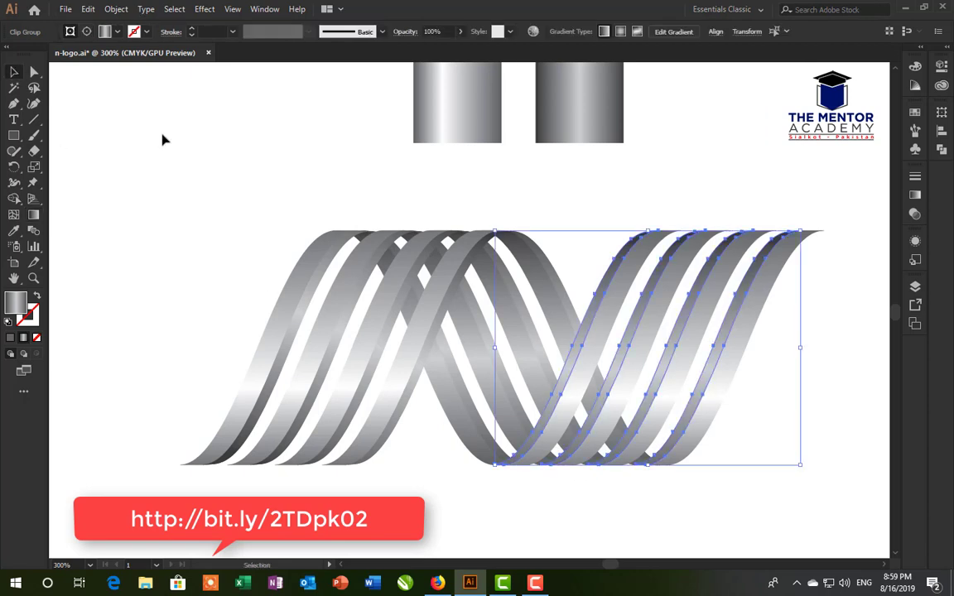
pyautogui.click(199, 143)
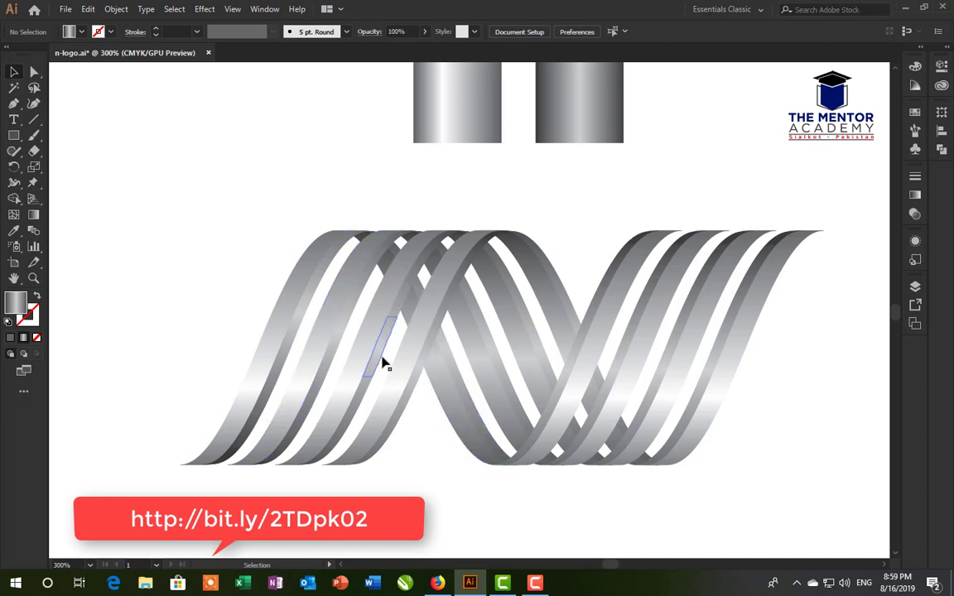
# Stretch the whole ribbon N taller and wider to about 104.72 × 43.19 mm
pyautogui.scroll(-1, 225, 303)
pyautogui.scroll(-2, 225, 303)
pyautogui.moveTo(567, 458); pyautogui.dragTo(197, 257)
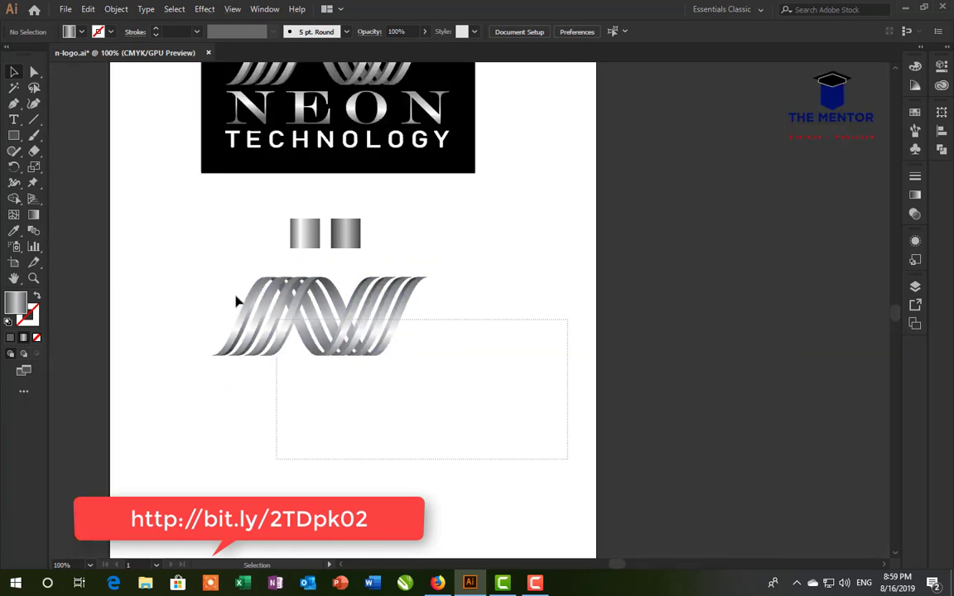
pyautogui.moveTo(317, 358); pyautogui.dragTo(319, 378)
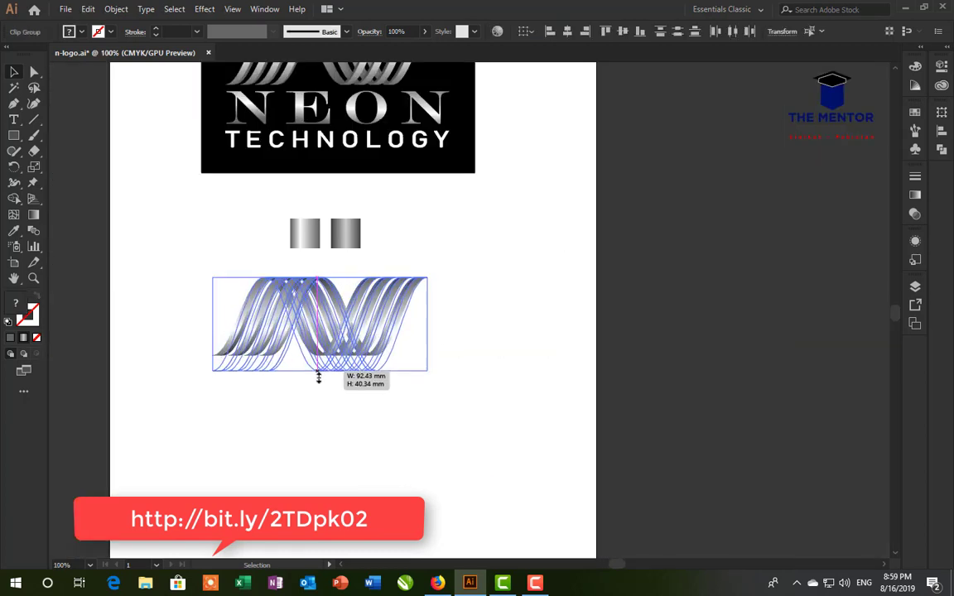
pyautogui.moveTo(429, 328); pyautogui.dragTo(456, 328)
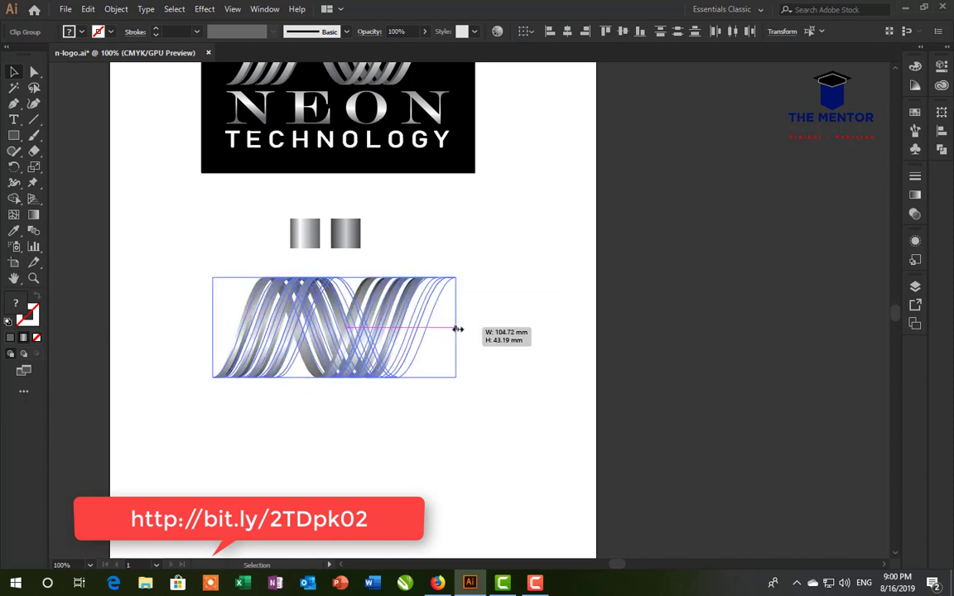
pyautogui.click(513, 333)
pyautogui.scroll(1, 305, 334)
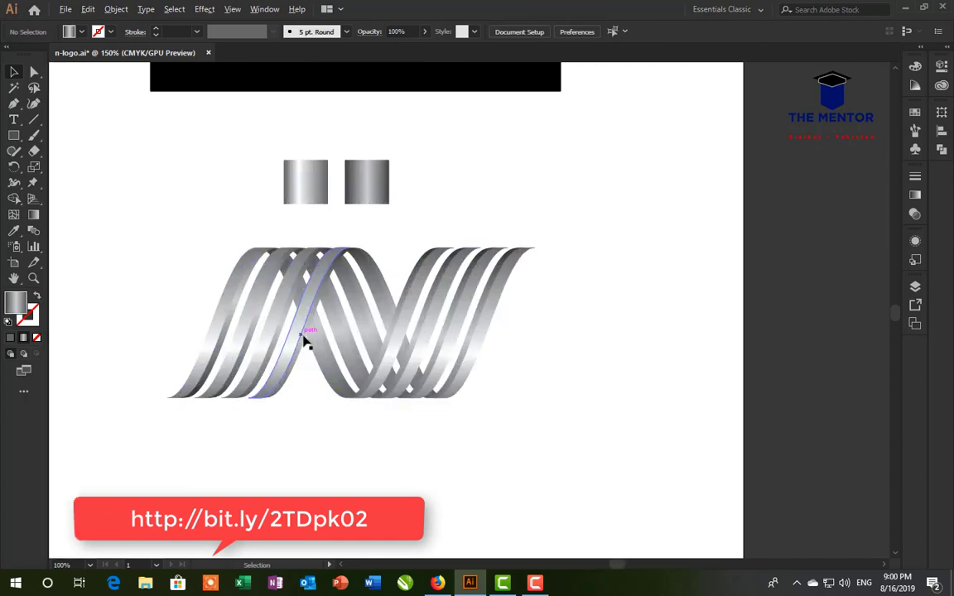
pyautogui.scroll(2, 305, 335)
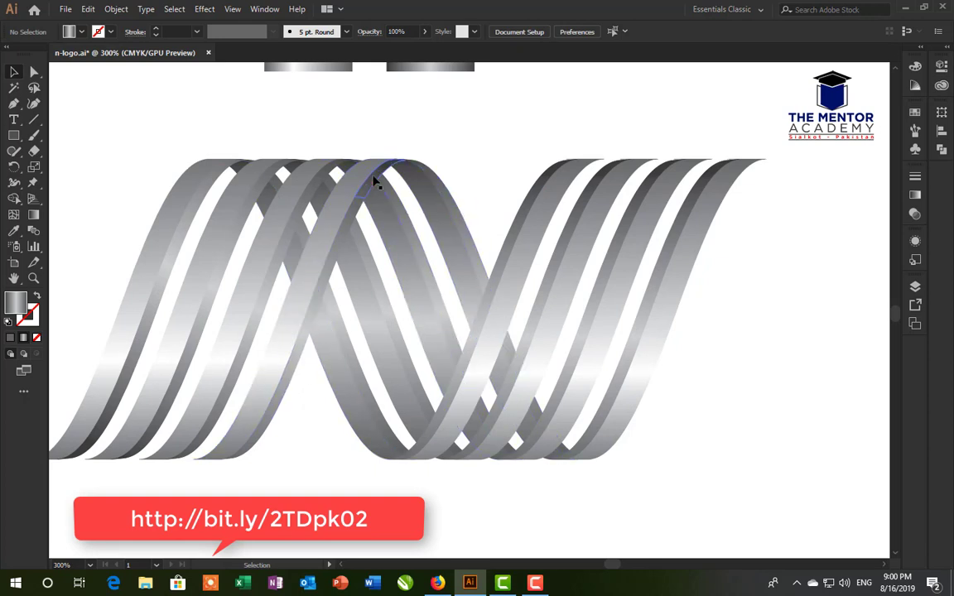
# Select all the left, middle and right ribbon strands of the N
pyautogui.click(341, 188)
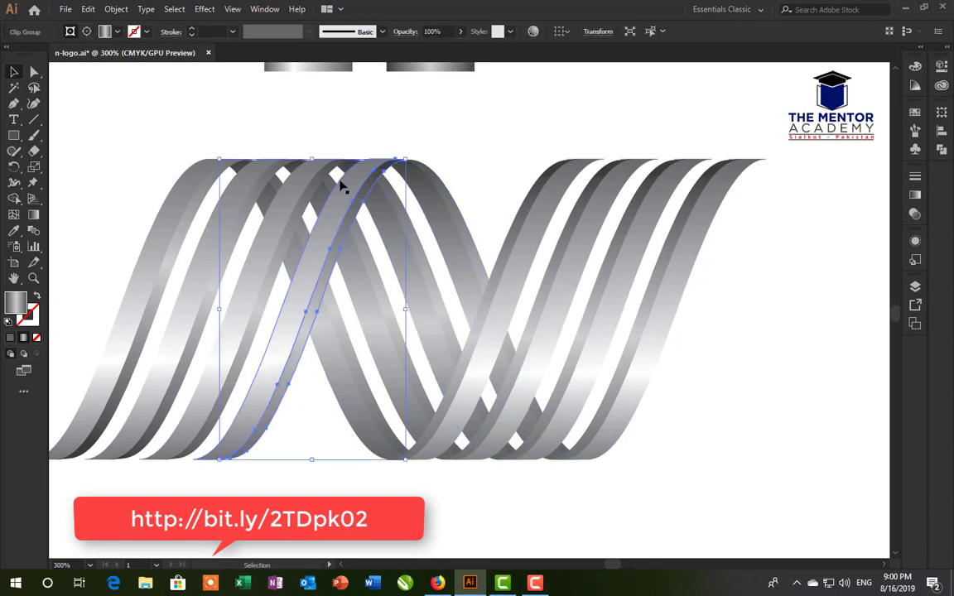
pyautogui.keyDown('shift'); pyautogui.click(265, 183); pyautogui.keyUp('shift')
pyautogui.keyDown('shift'); pyautogui.click(217, 183); pyautogui.keyUp('shift')
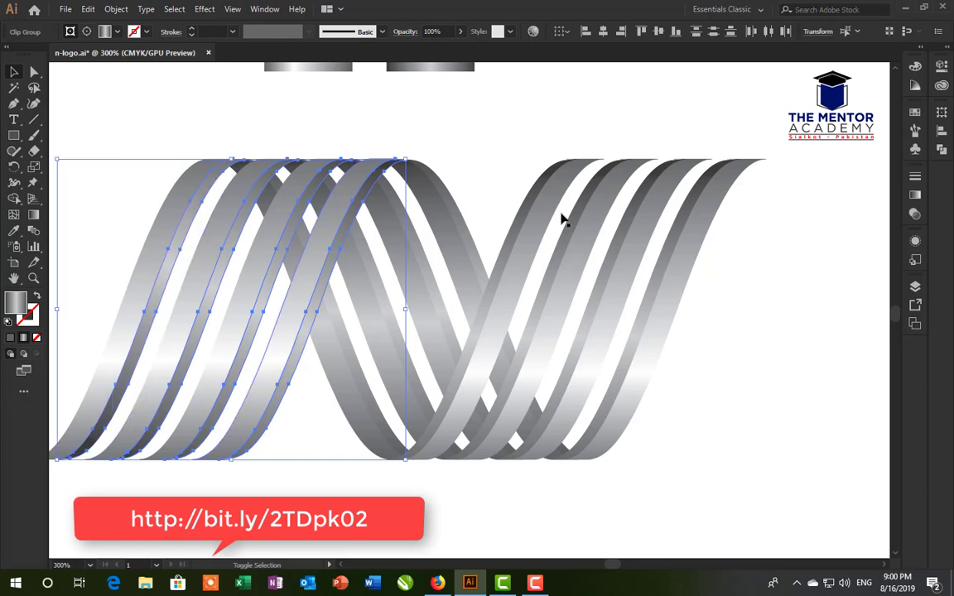
pyautogui.keyDown('shift'); pyautogui.click(438, 210); pyautogui.keyUp('shift')
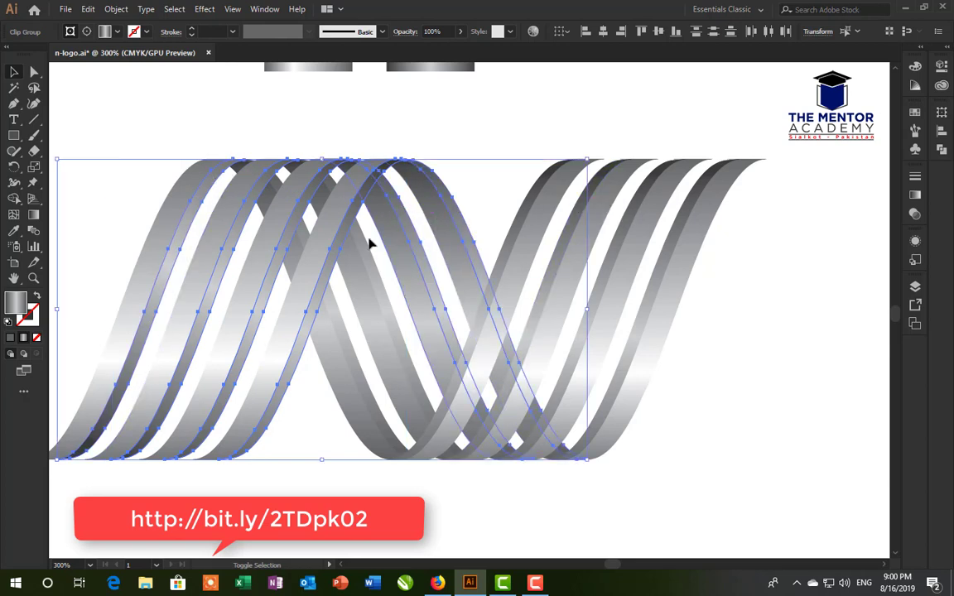
pyautogui.keyDown('shift'); pyautogui.click(332, 320); pyautogui.keyUp('shift')
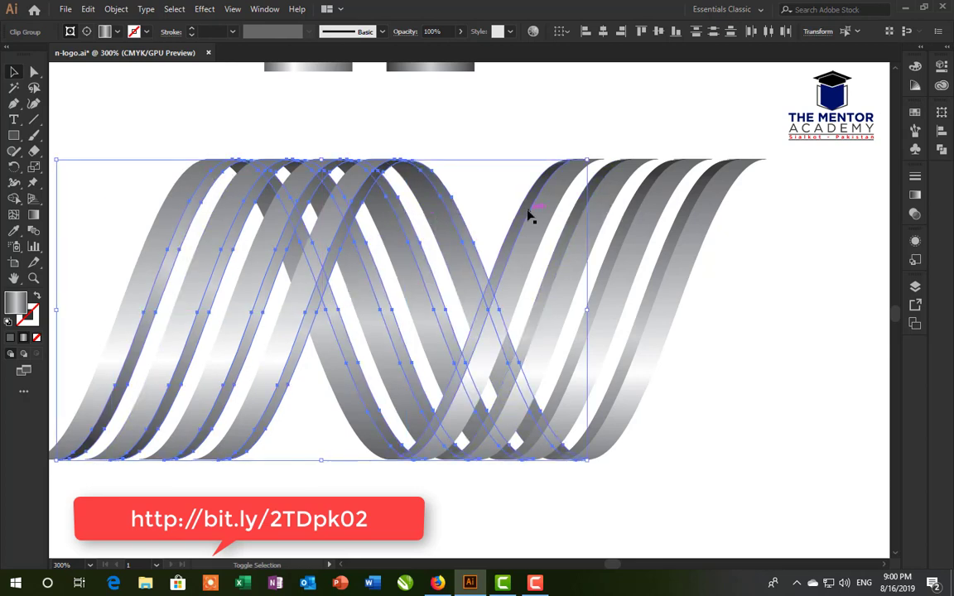
pyautogui.keyDown('shift'); pyautogui.click(580, 219); pyautogui.keyUp('shift')
pyautogui.keyDown('shift'); pyautogui.click(686, 213); pyautogui.keyUp('shift')
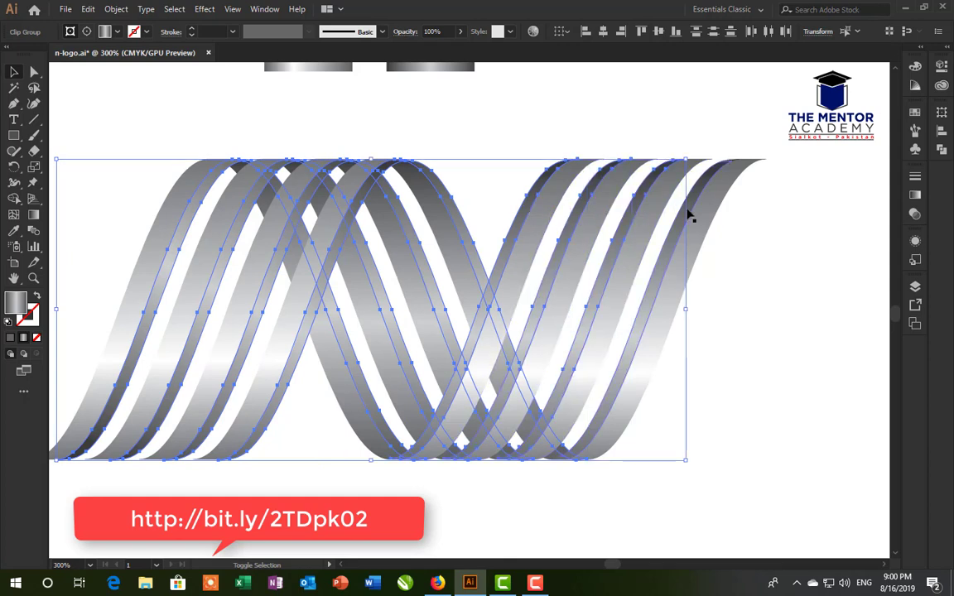
pyautogui.keyDown('shift'); pyautogui.click(708, 209); pyautogui.keyUp('shift')
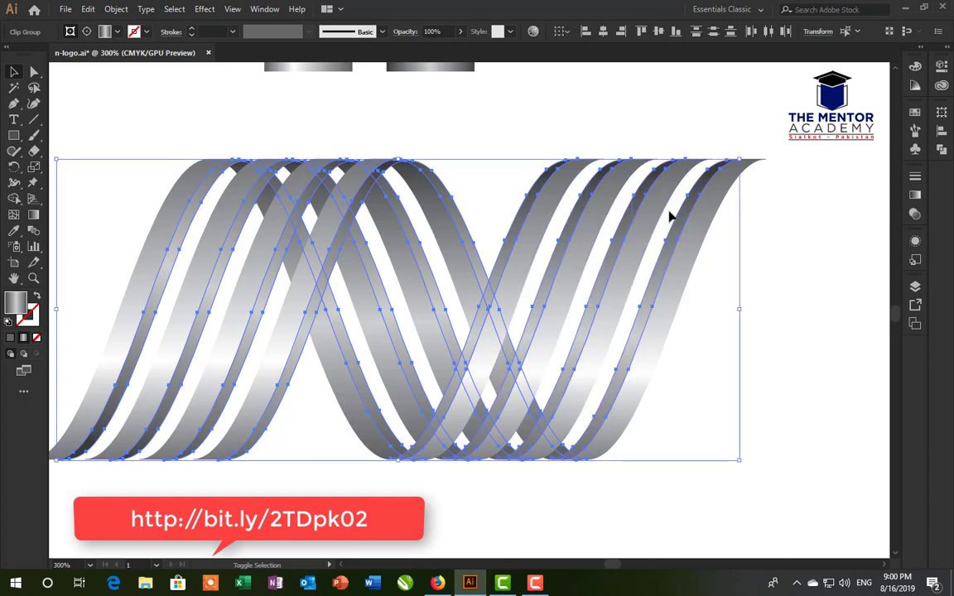
# Lighten the gradient stops: left to 68%, middle to 6%, right to about 72% black or lighter
pyautogui.click(915, 194)
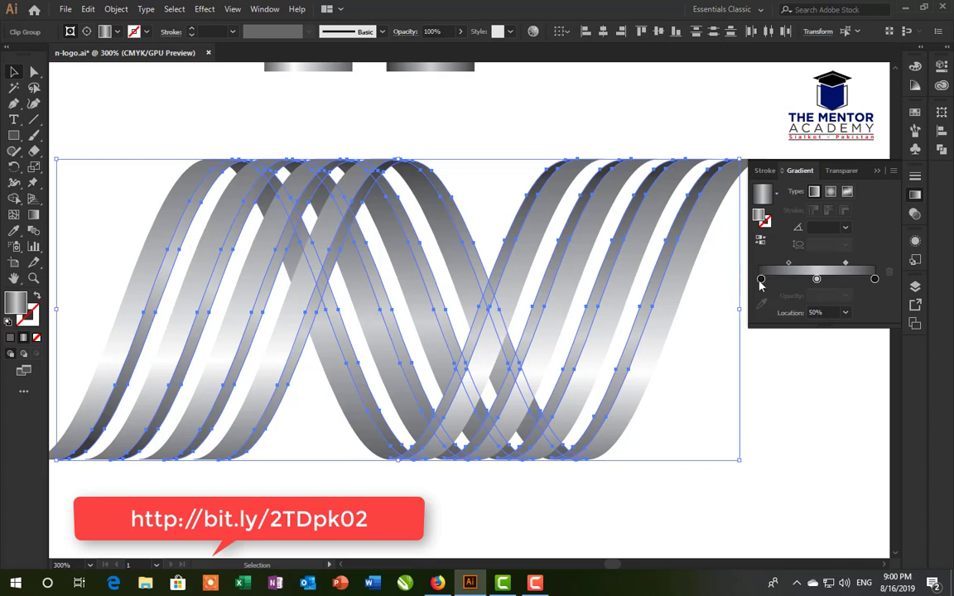
pyautogui.moveTo(761, 279); pyautogui.dragTo(755, 280)
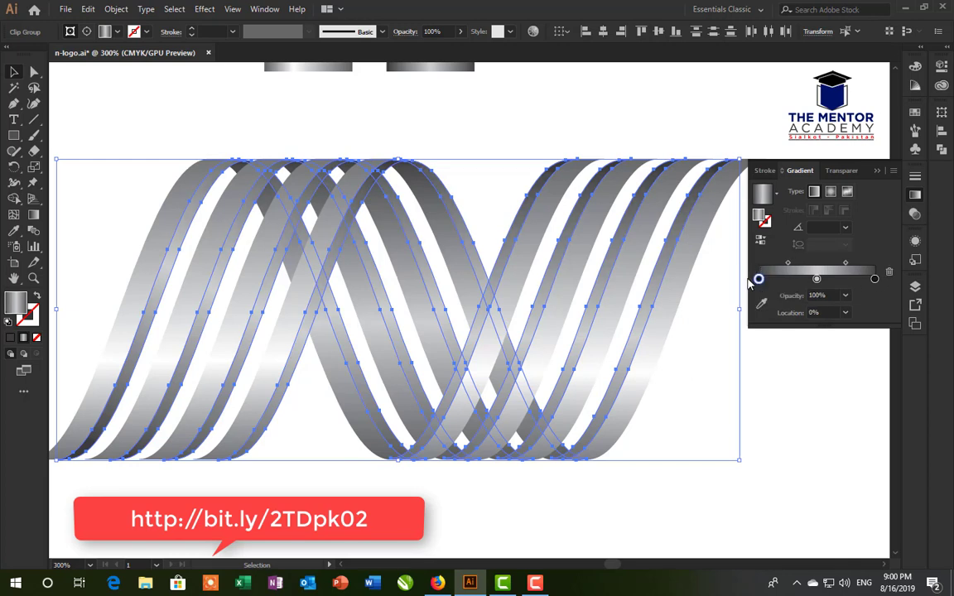
pyautogui.doubleClick(759, 280)
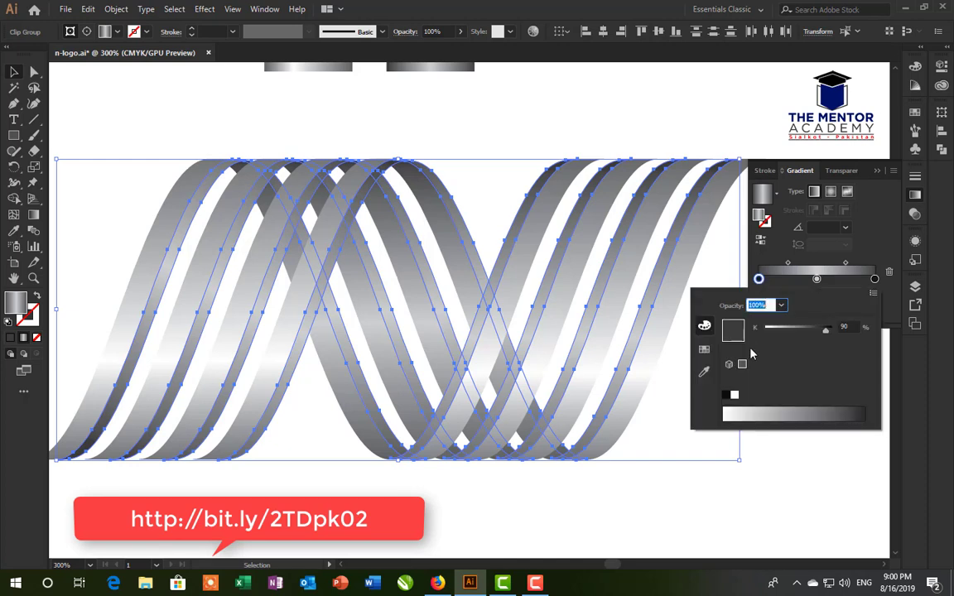
pyautogui.moveTo(825, 332); pyautogui.dragTo(811, 334)
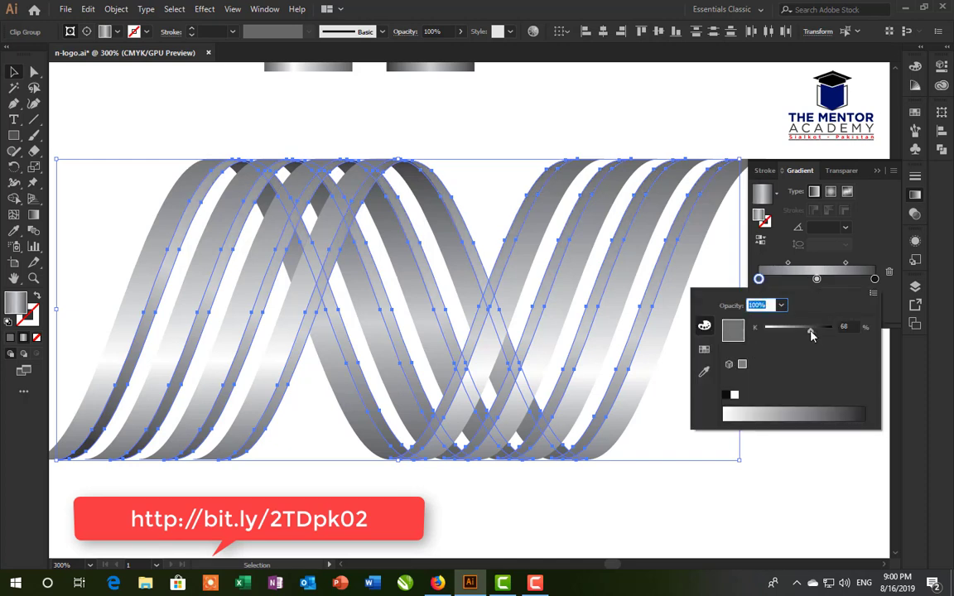
pyautogui.click(824, 284)
pyautogui.doubleClick(817, 280)
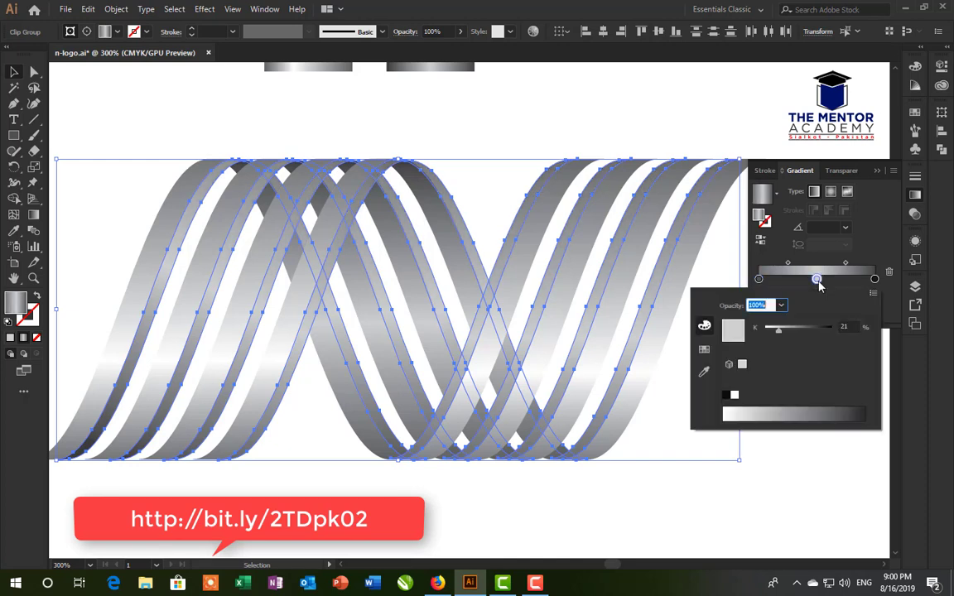
pyautogui.moveTo(779, 335); pyautogui.dragTo(768, 331)
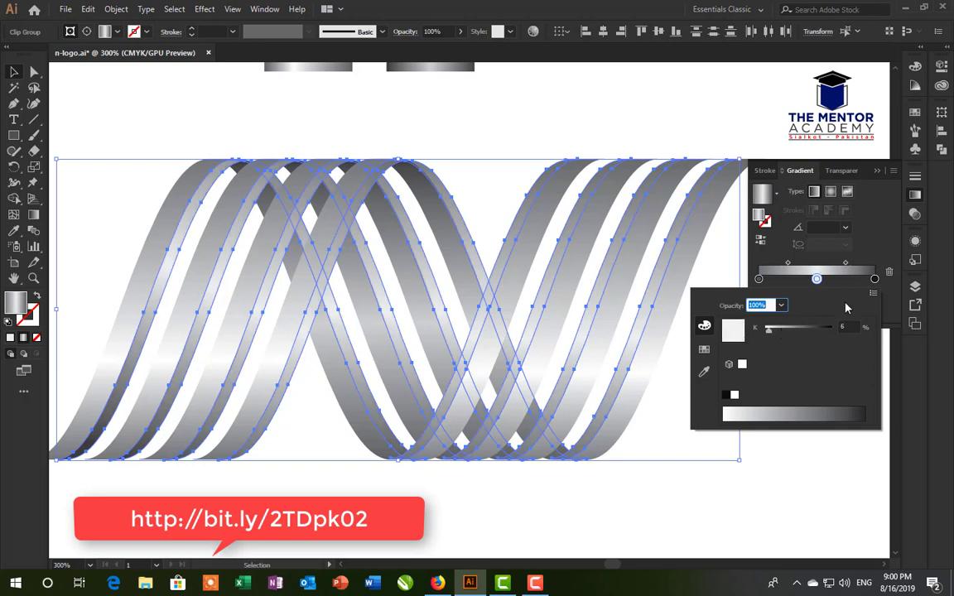
pyautogui.click(874, 280)
pyautogui.doubleClick(874, 280)
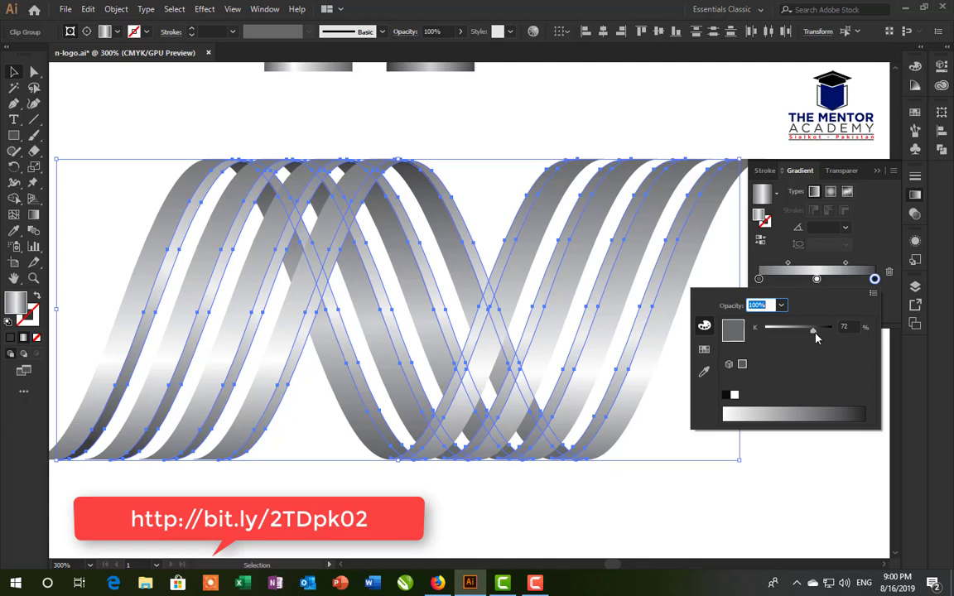
pyautogui.moveTo(827, 331); pyautogui.dragTo(815, 331)
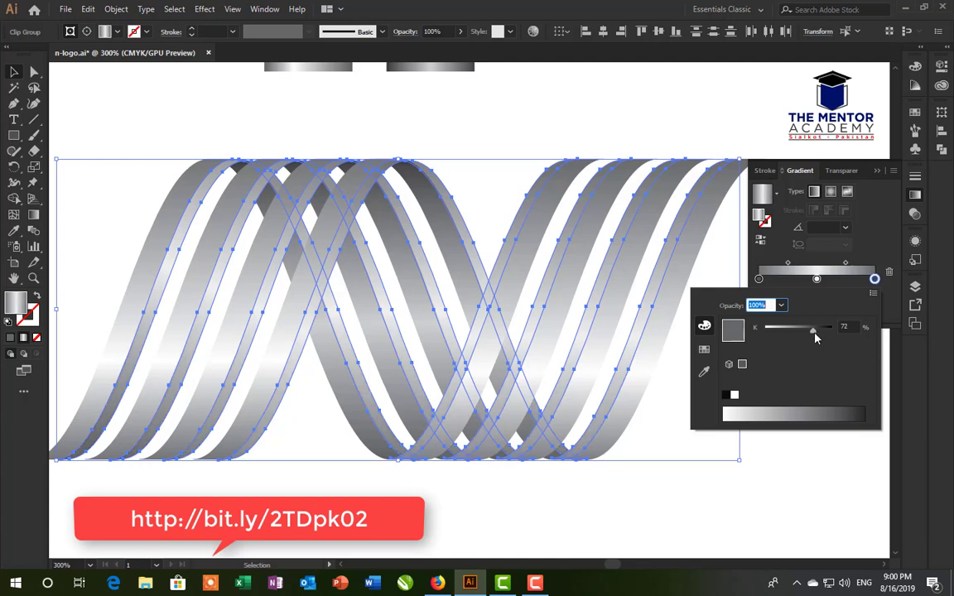
pyautogui.moveTo(815, 331); pyautogui.dragTo(802, 331)
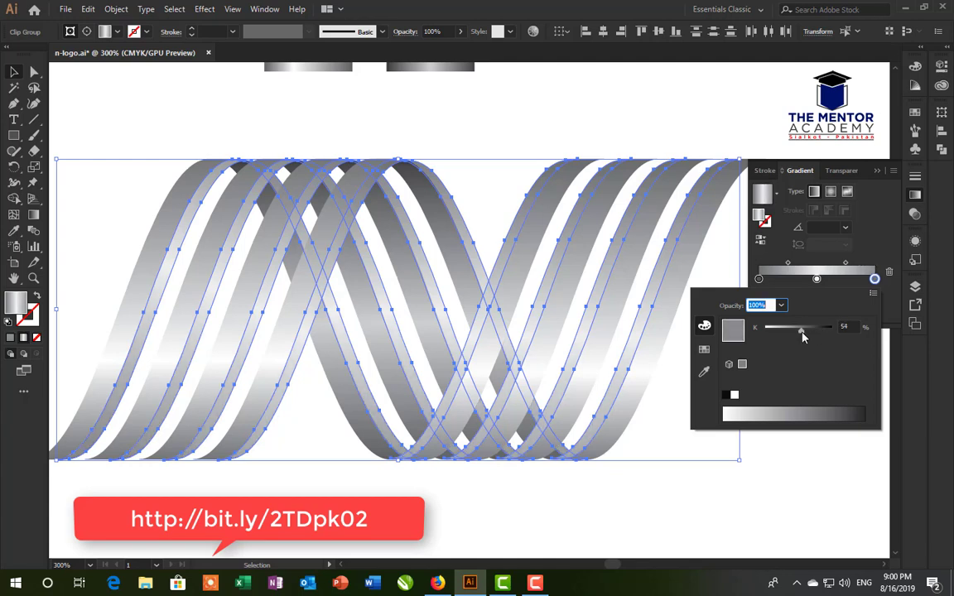
# Lighten the left gradient stop further to 44% grey, then deselect the ribbons
pyautogui.click(816, 279)
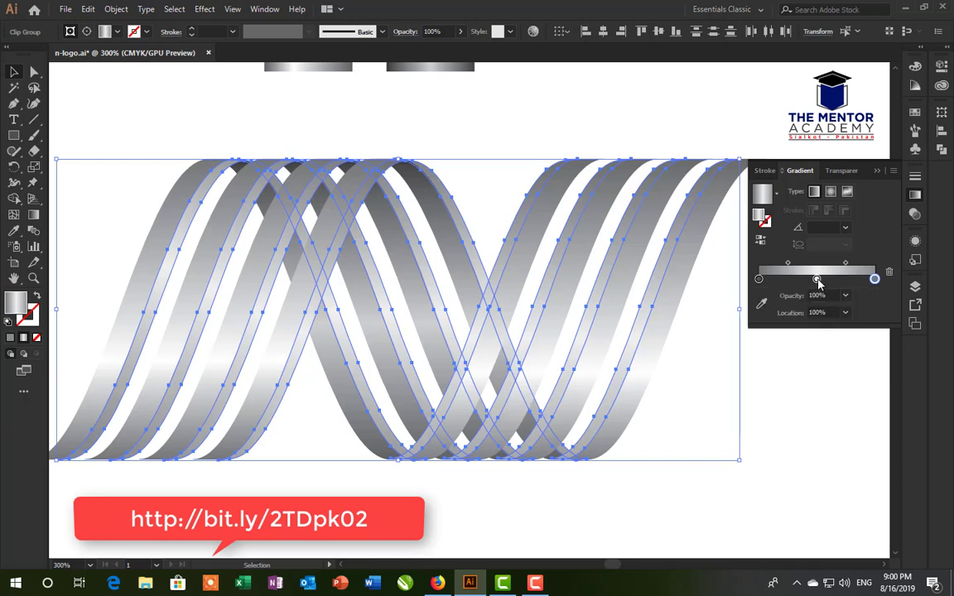
pyautogui.doubleClick(817, 279)
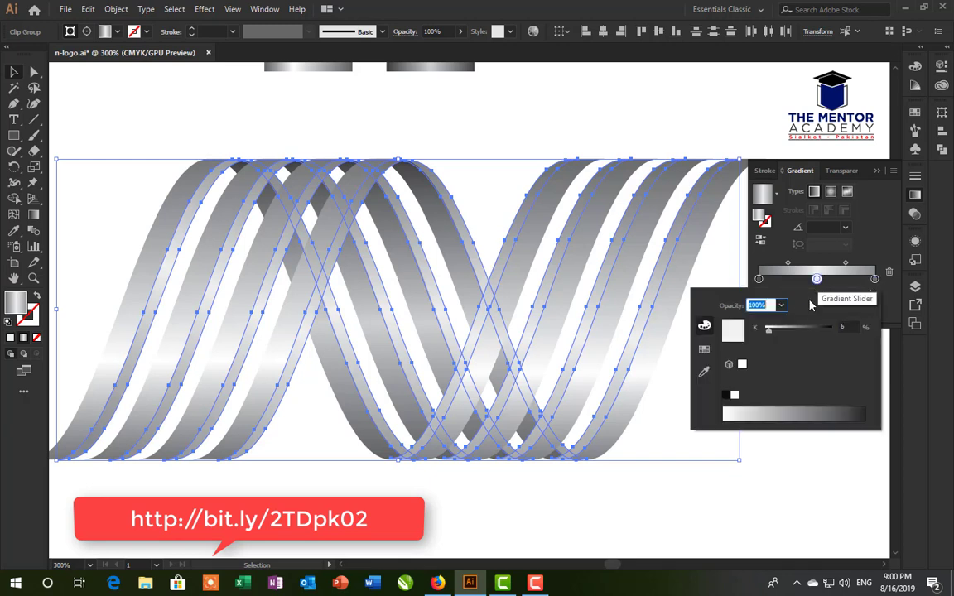
pyautogui.click(759, 279)
pyautogui.doubleClick(760, 280)
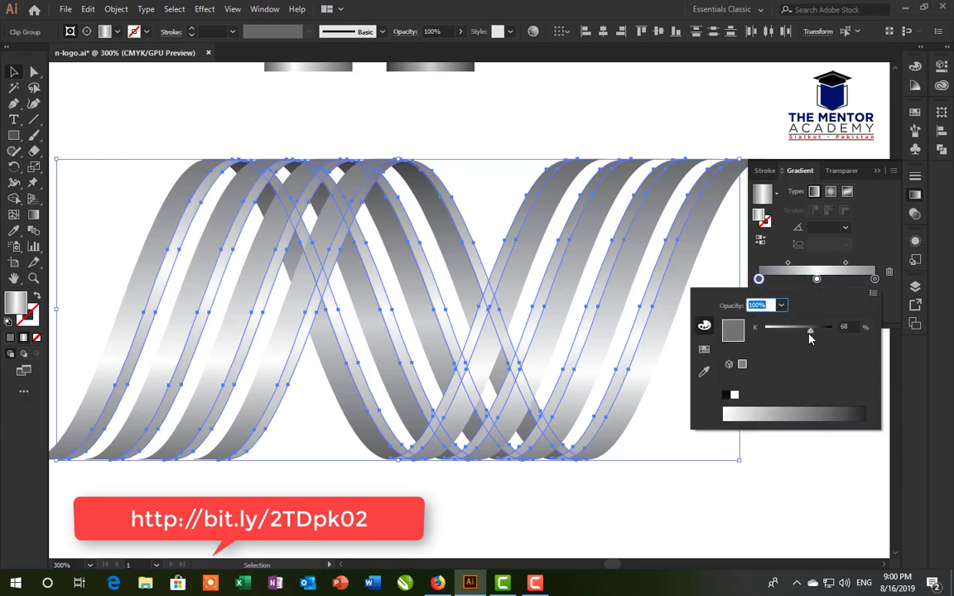
pyautogui.moveTo(810, 332); pyautogui.dragTo(795, 331)
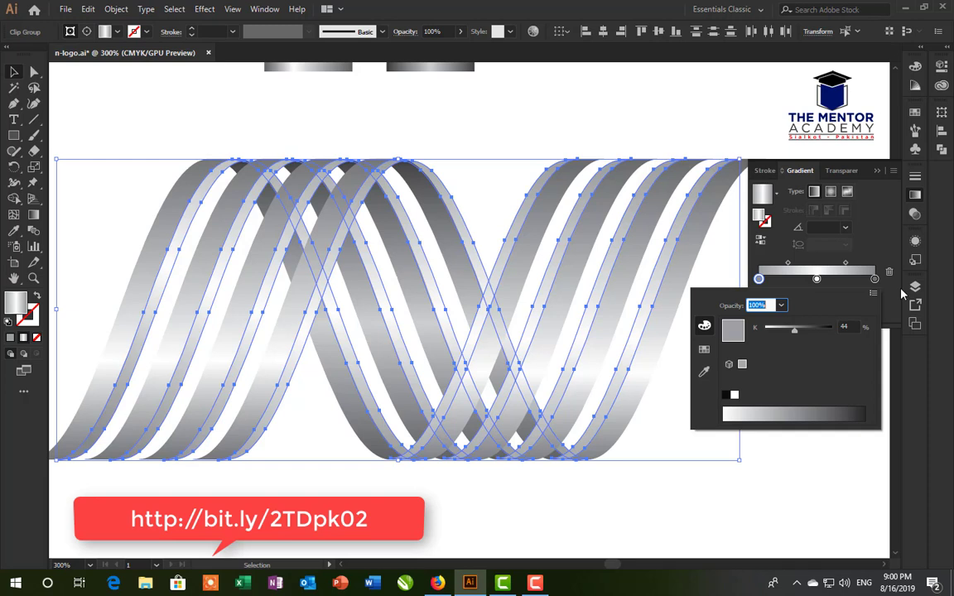
pyautogui.click(757, 119)
pyautogui.click(760, 124)
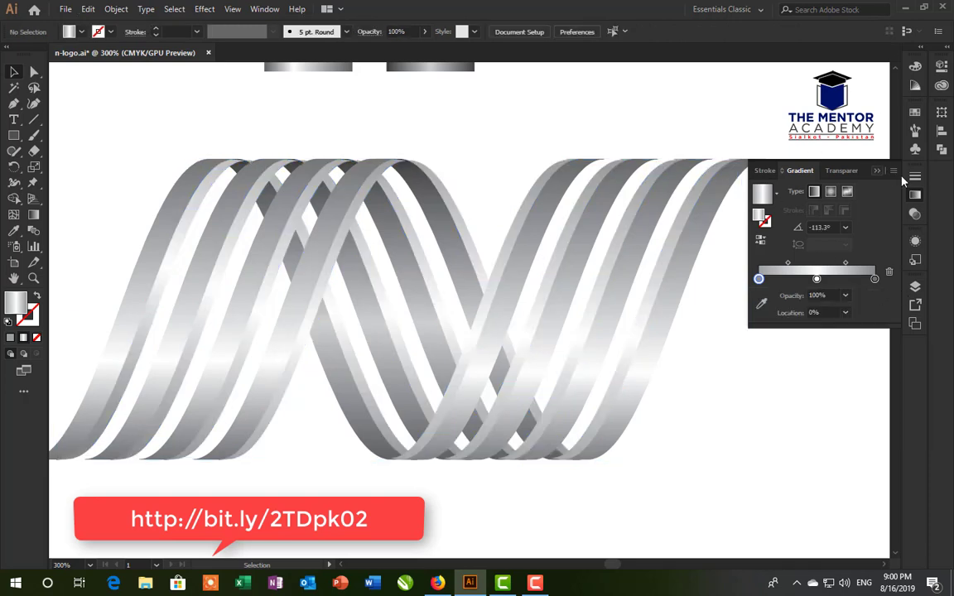
# Close the gradient settings and zoom to about 150% on the ribbon N and swatches
pyautogui.click(914, 203)
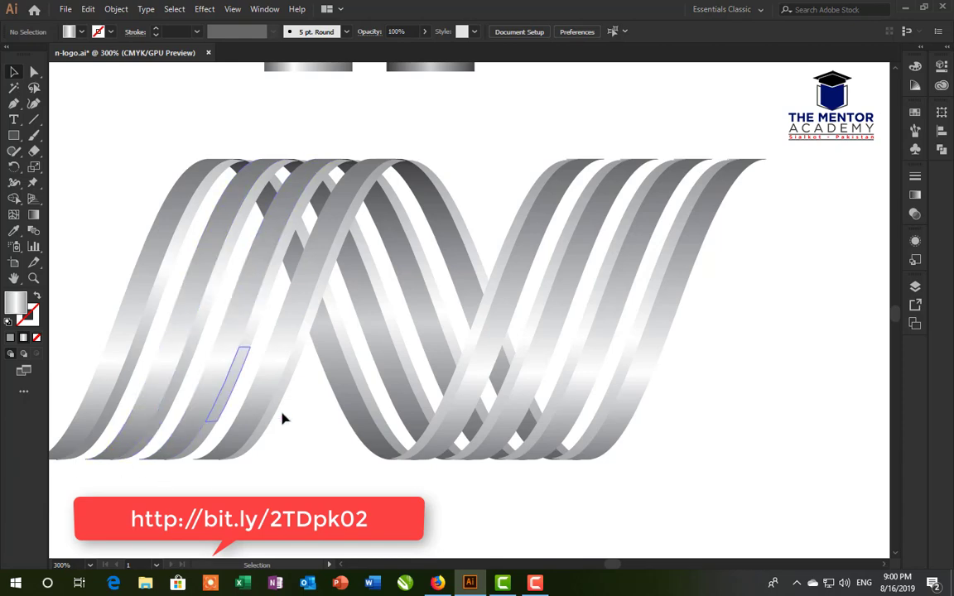
pyautogui.scroll(-5, 273, 376)
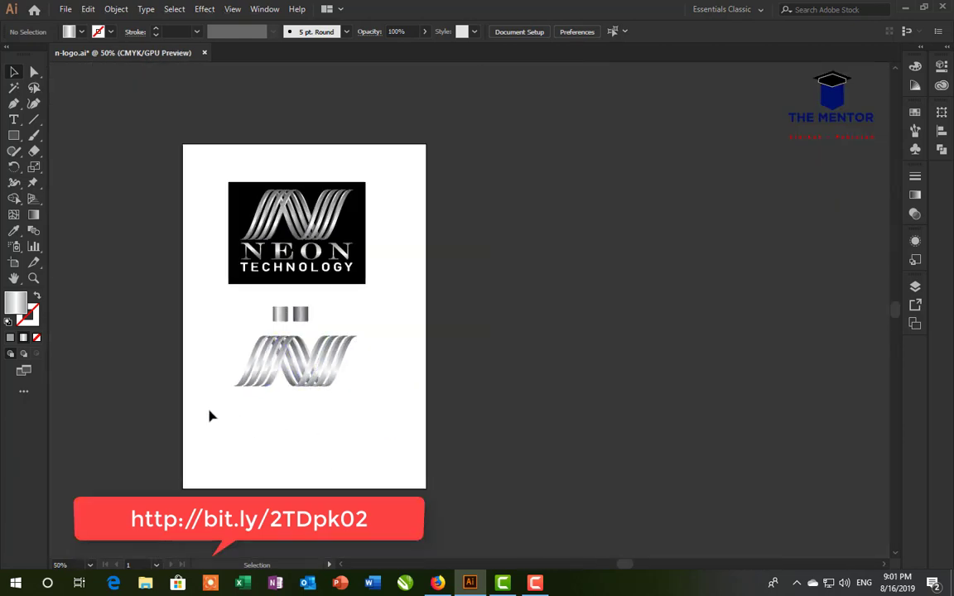
pyautogui.scroll(1, 209, 416)
pyautogui.scroll(1, 208, 416)
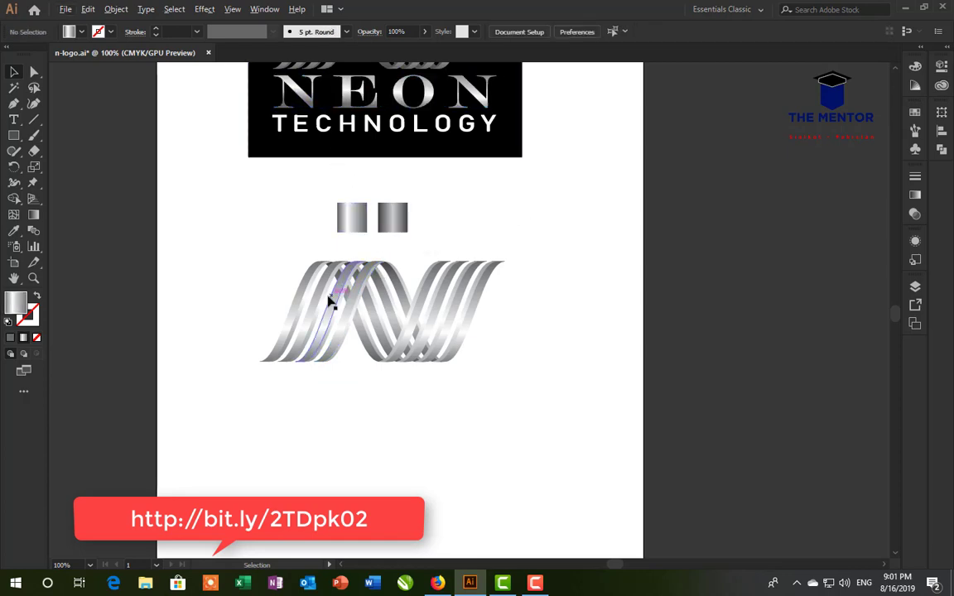
pyautogui.scroll(1, 329, 307)
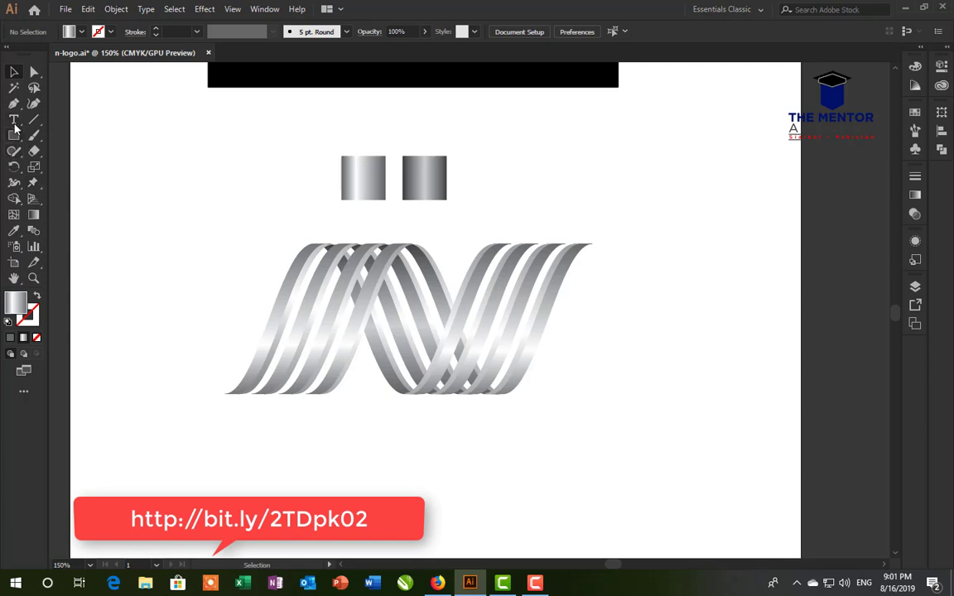
# Add 'NEON' text below the N in Source Serif Variable, enlarged to about 74.57 pt
pyautogui.press('t')
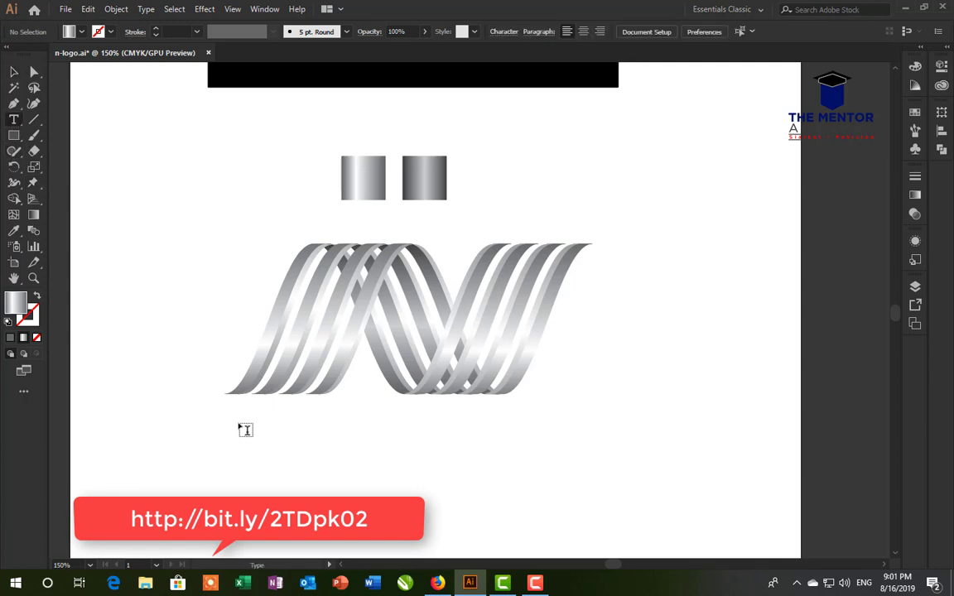
pyautogui.click(236, 421)
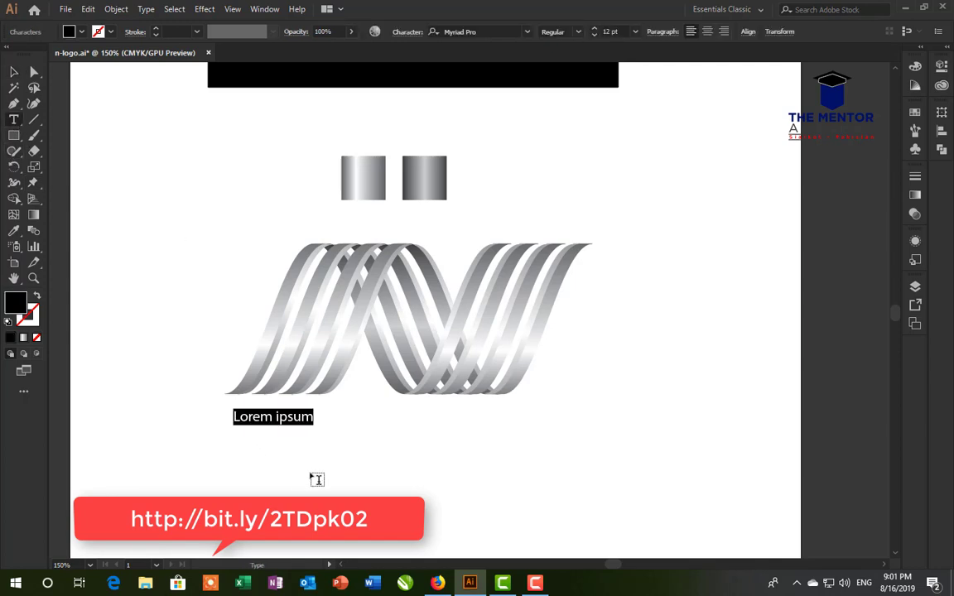
pyautogui.write('NEON')
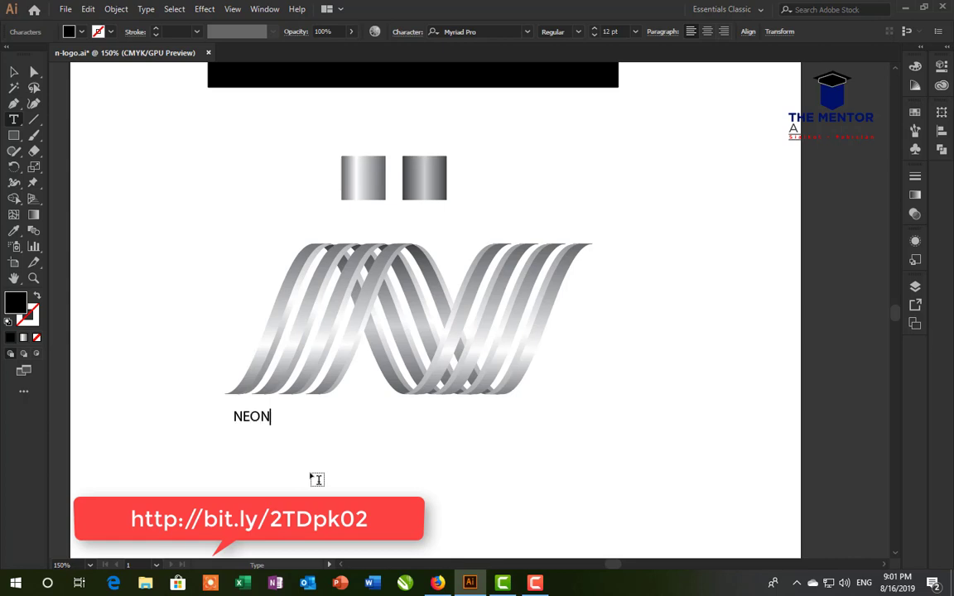
pyautogui.click(14, 72)
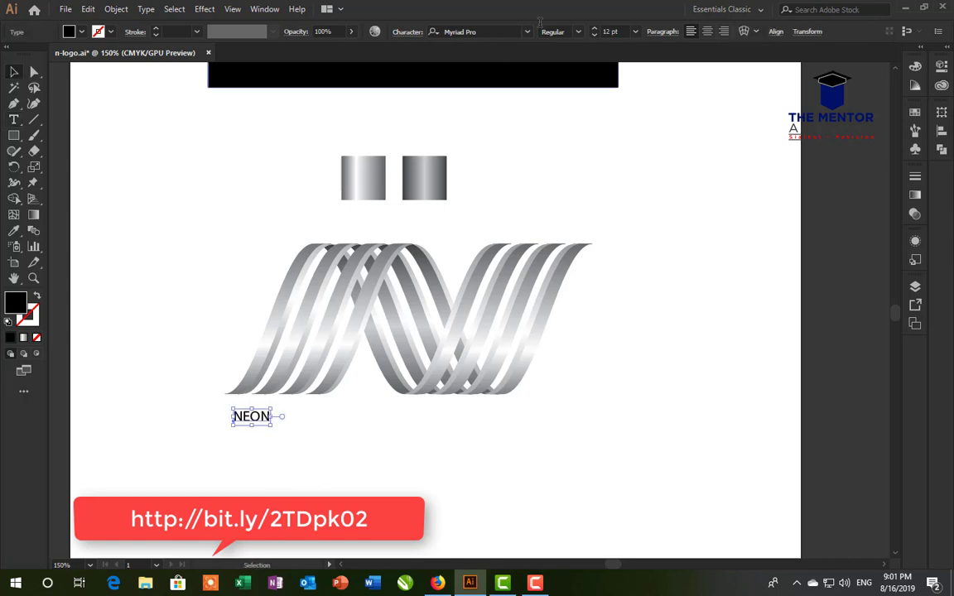
pyautogui.click(525, 32)
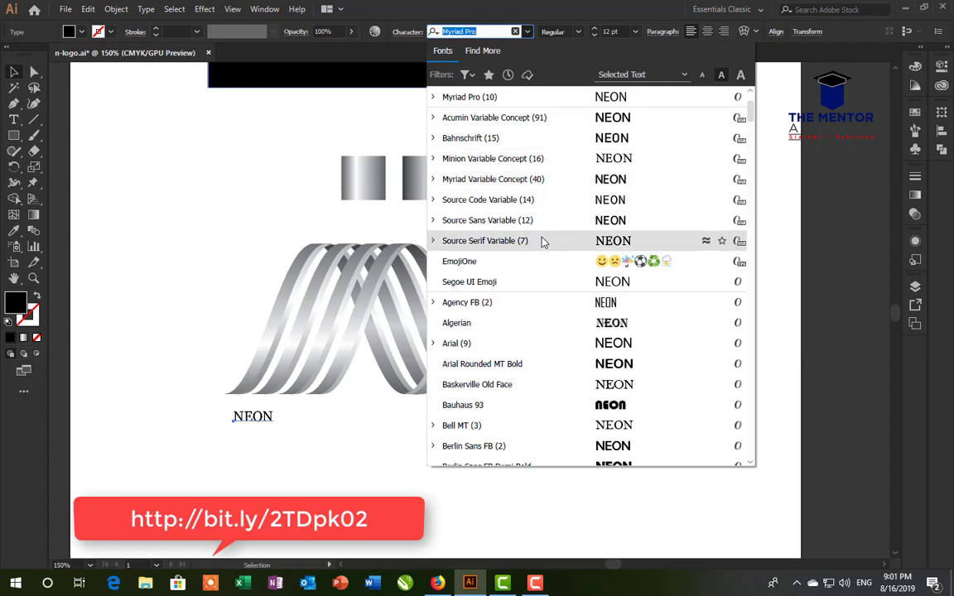
pyautogui.click(544, 243)
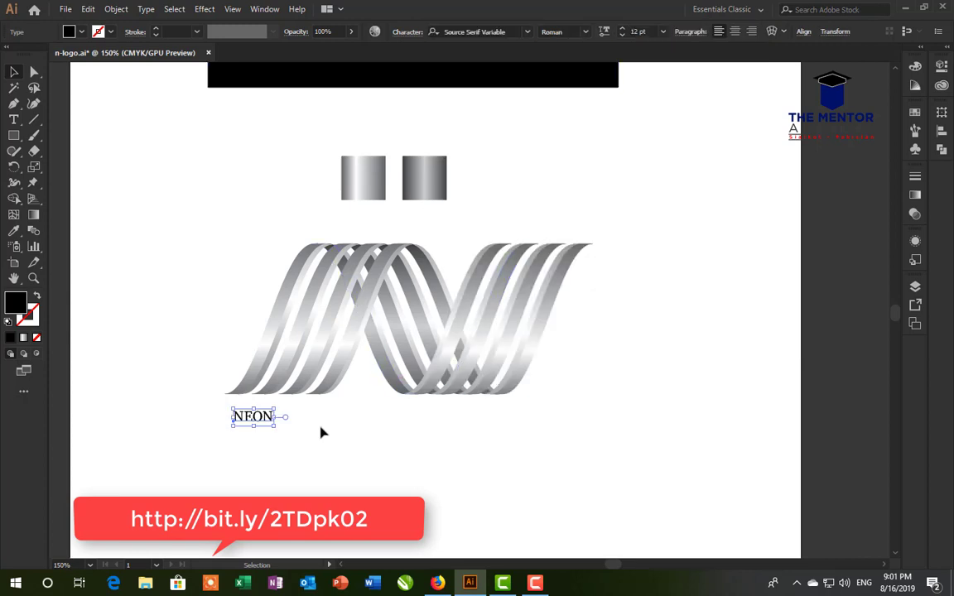
pyautogui.moveTo(275, 426); pyautogui.dragTo(485, 515)
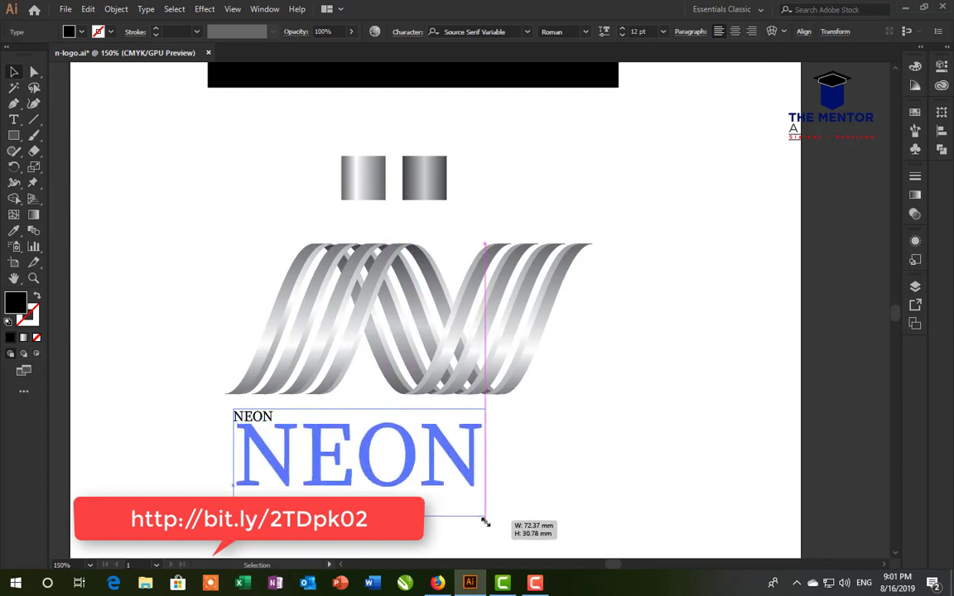
# Change NEON to Baskerville Old Face, move it beneath the ribbons and stretch it to their width
pyautogui.click(527, 32)
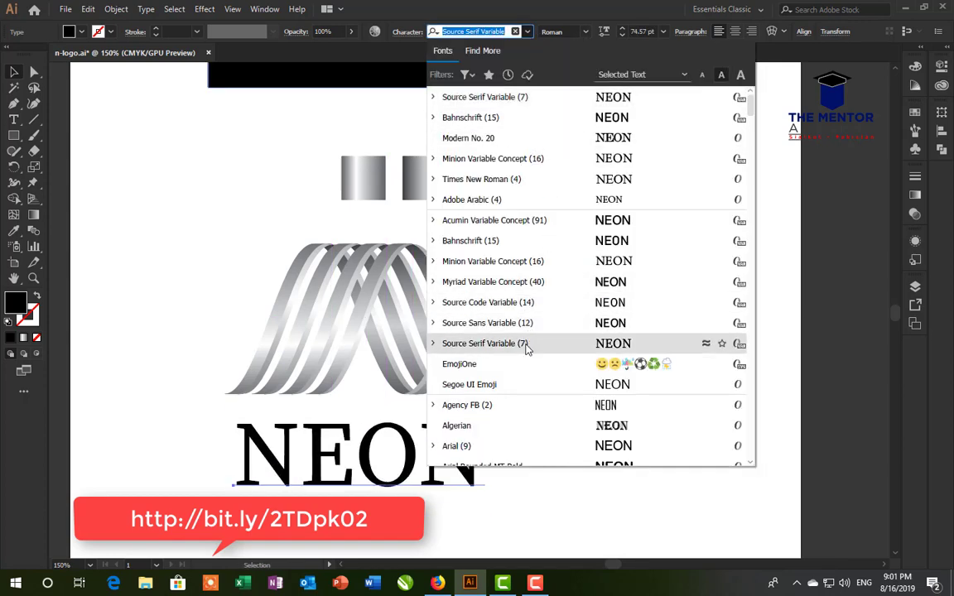
pyautogui.scroll(-2, 526, 426)
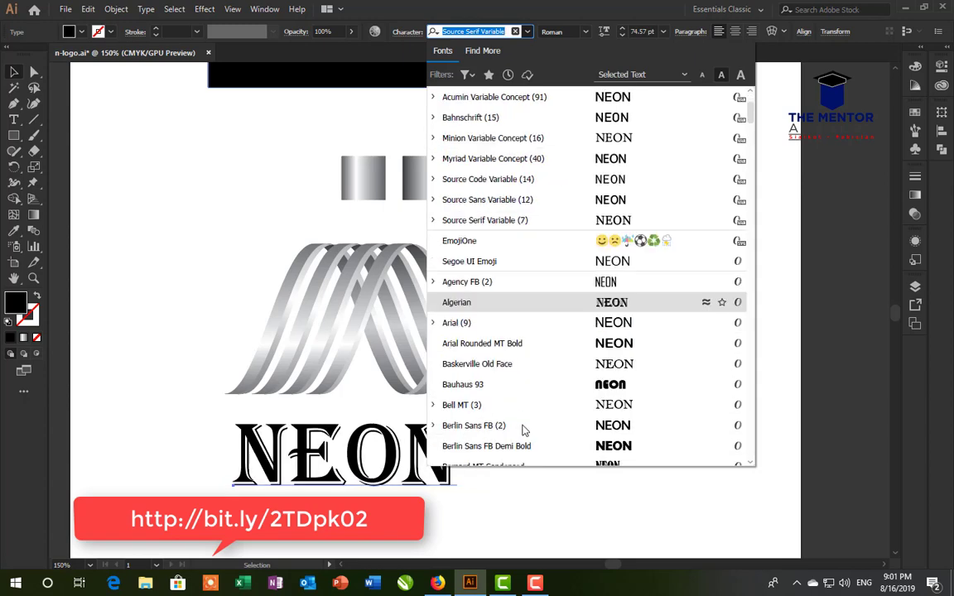
pyautogui.click(523, 366)
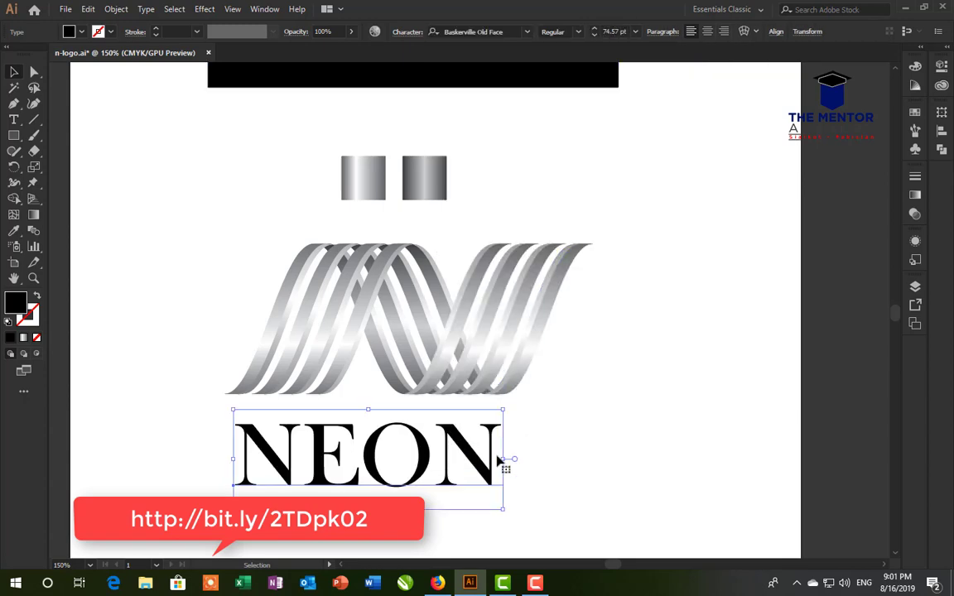
pyautogui.moveTo(335, 453); pyautogui.dragTo(313, 417)
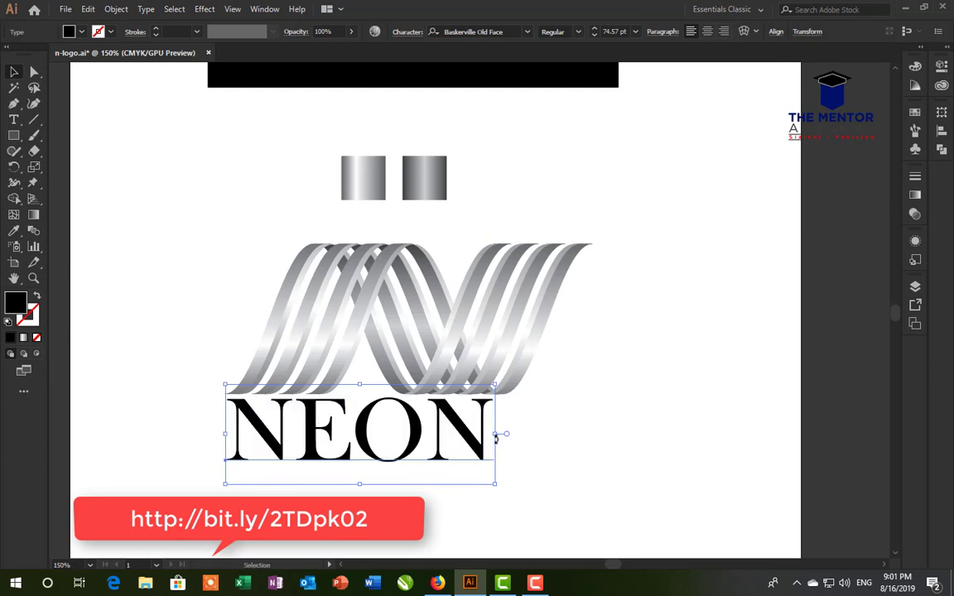
pyautogui.moveTo(495, 433); pyautogui.dragTo(595, 434)
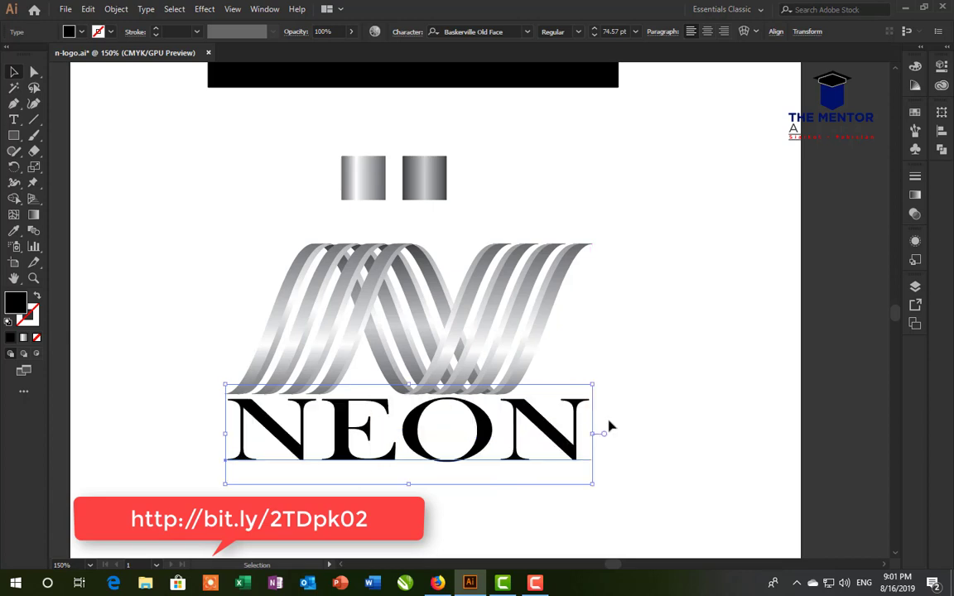
pyautogui.click(696, 366)
pyautogui.scroll(4, 671, 352)
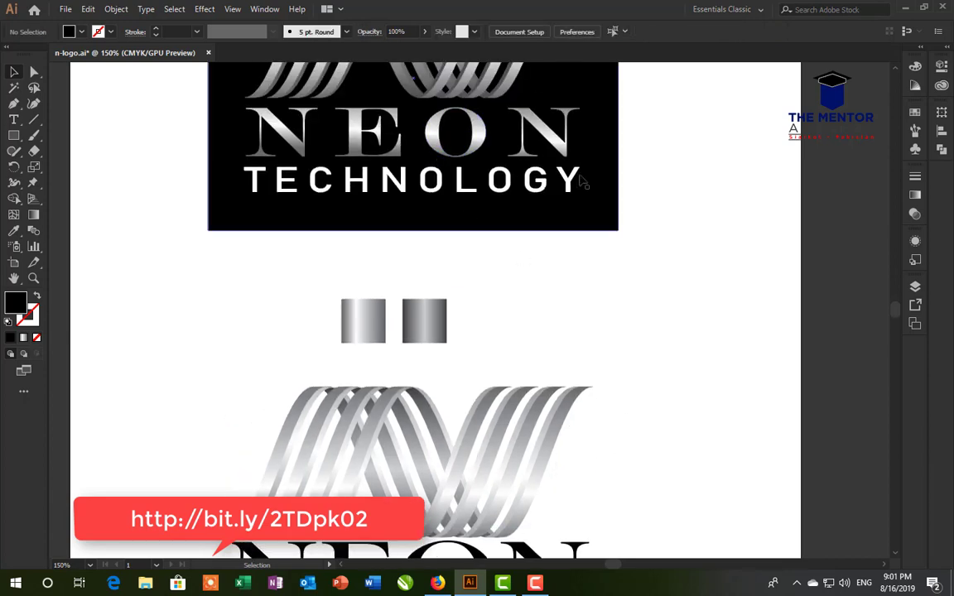
pyautogui.scroll(-2, 437, 187)
pyautogui.scroll(-4, 447, 257)
pyautogui.scroll(-2, 457, 273)
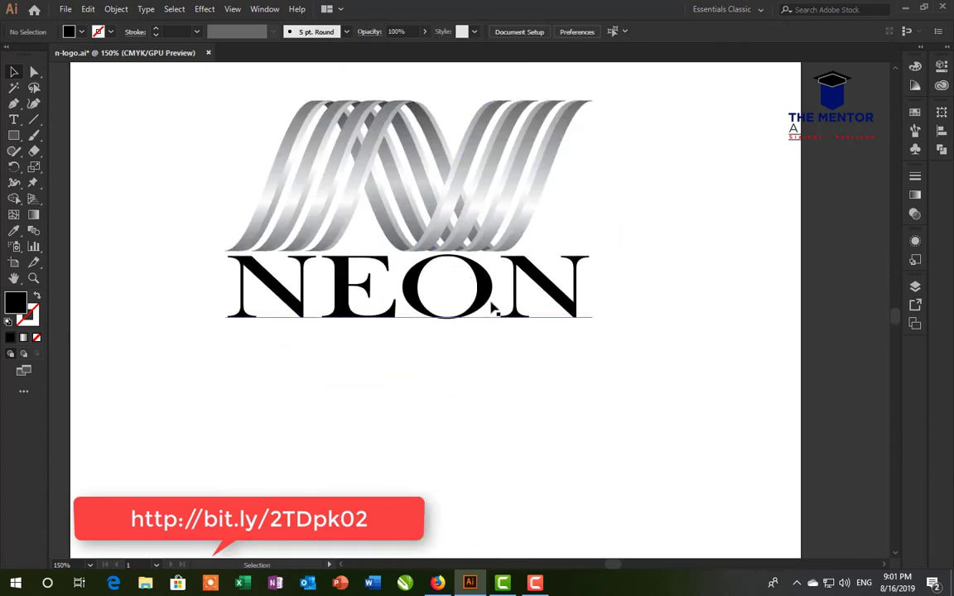
pyautogui.click(490, 291)
# Duplicate NEON below, retype it as 'TECHNOLOGY', and shrink it to about 26 pt
pyautogui.moveTo(490, 291); pyautogui.dragTo(474, 389)
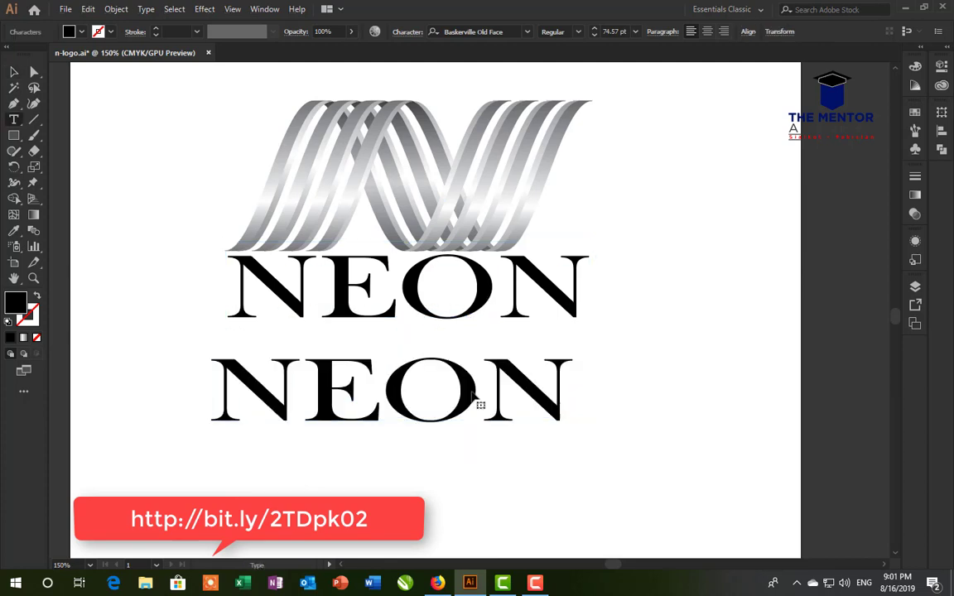
pyautogui.doubleClick(475, 386)
pyautogui.write('t')
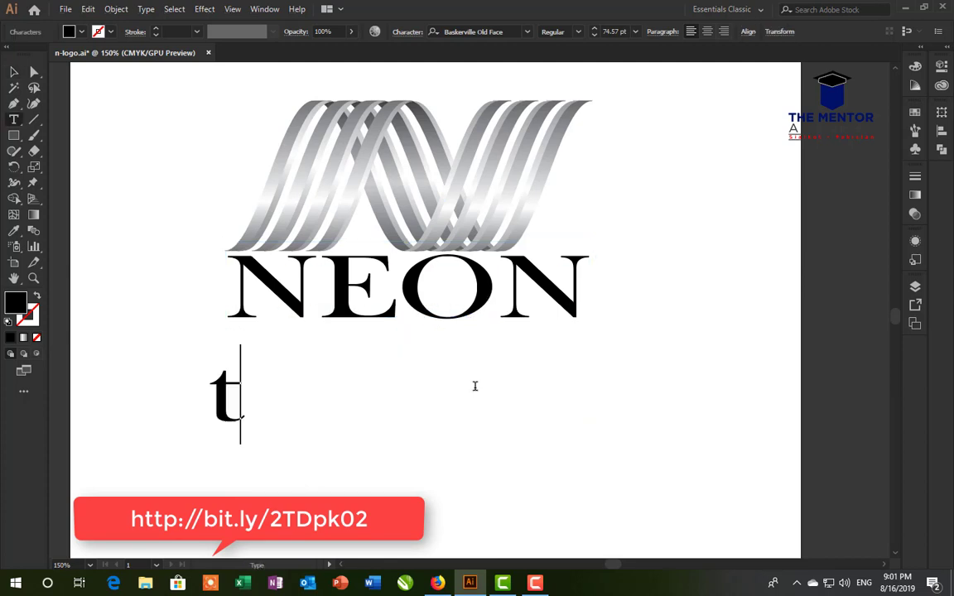
pyautogui.press('BackSpace')
pyautogui.write('TECHN')
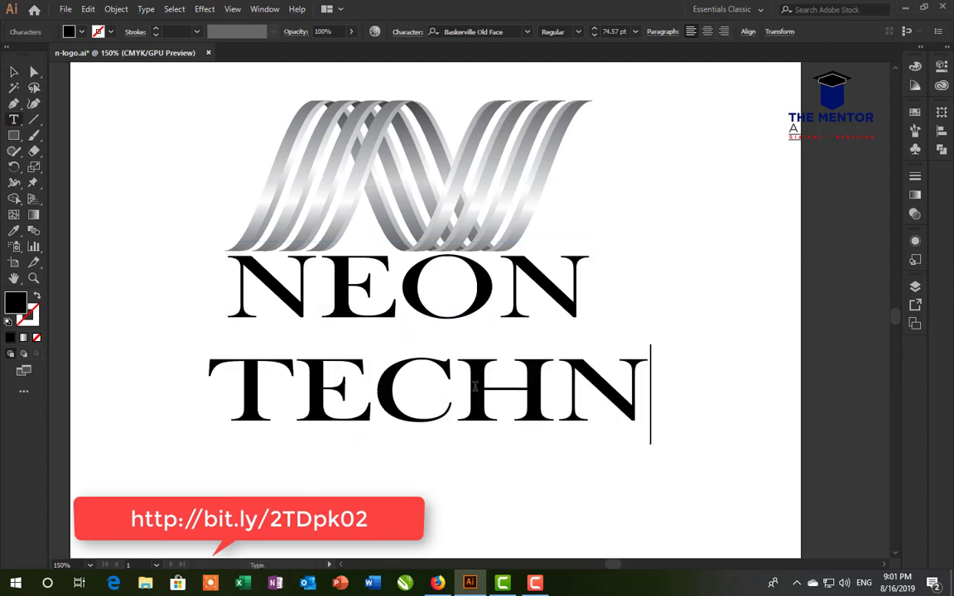
pyautogui.write('OLOGY')
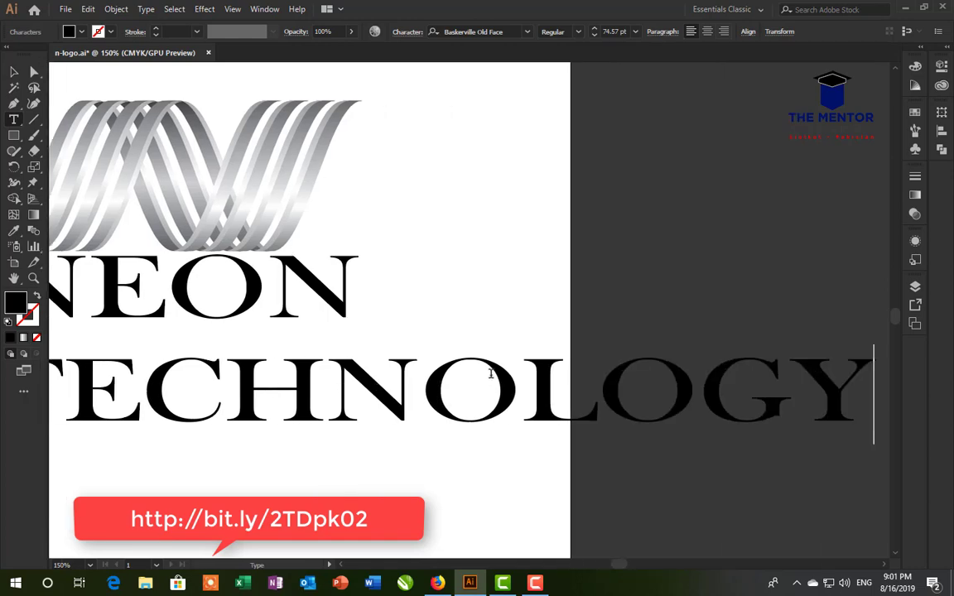
pyautogui.click(13, 73)
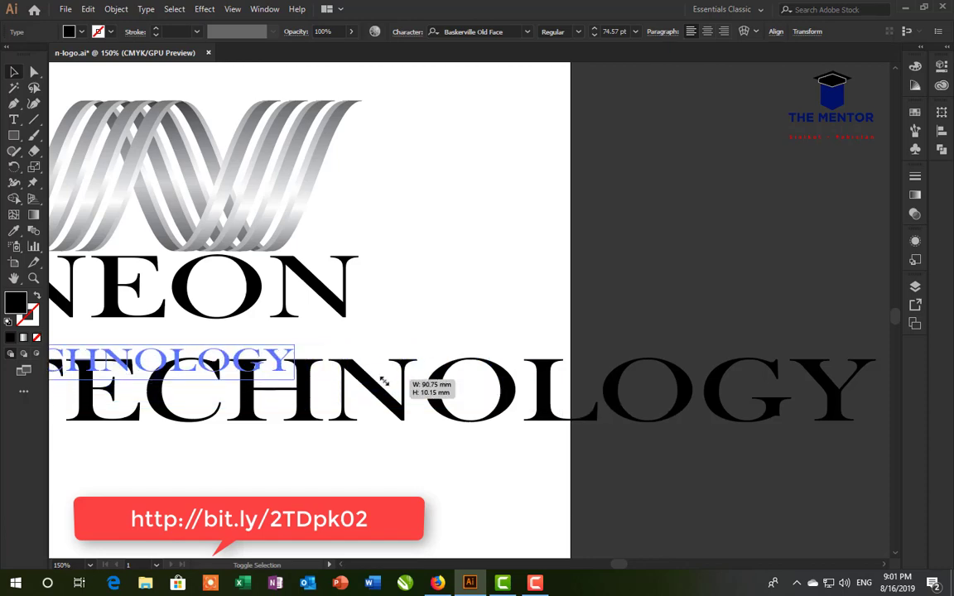
pyautogui.moveTo(557, 407); pyautogui.dragTo(295, 379)
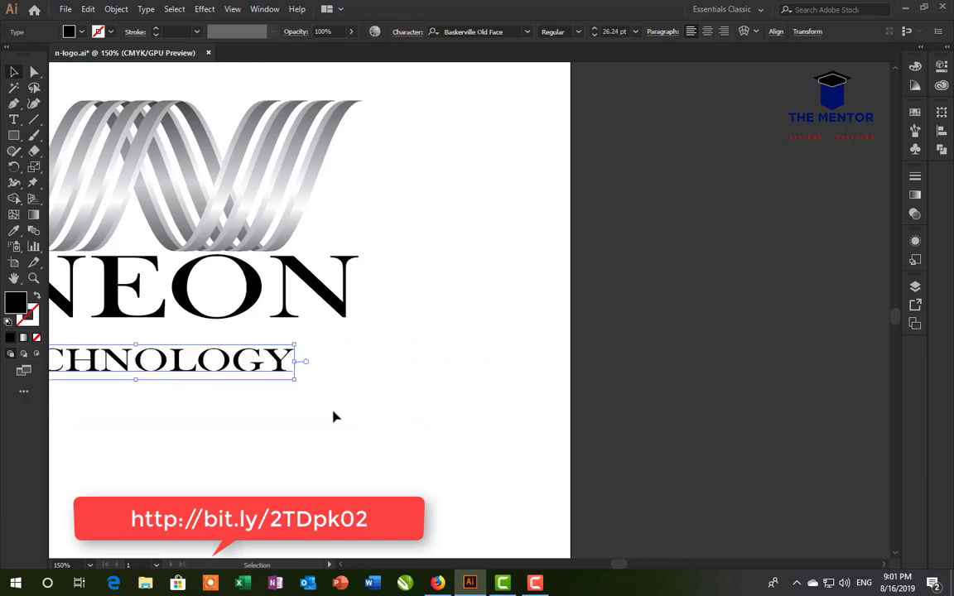
pyautogui.moveTo(409, 420); pyautogui.dragTo(604, 407)
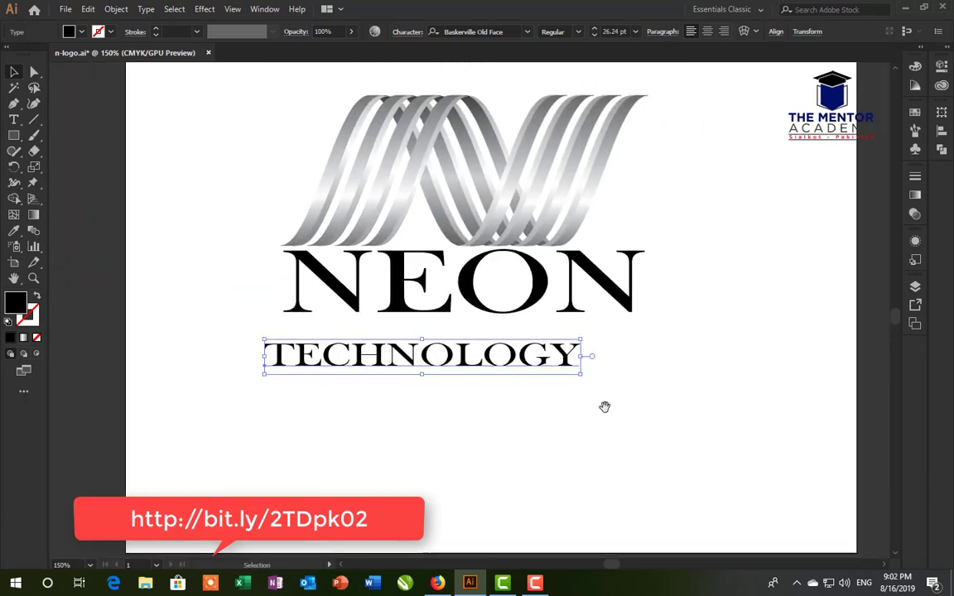
# Set TECHNOLOGY in Bahnschrift, narrow it, and place it directly beneath NEON
pyautogui.click(526, 33)
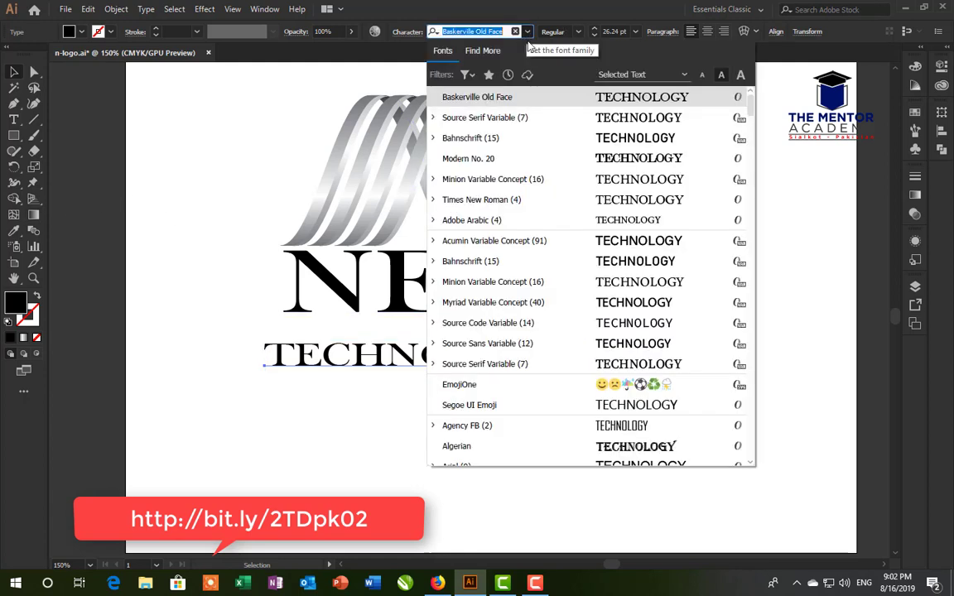
pyautogui.click(537, 147)
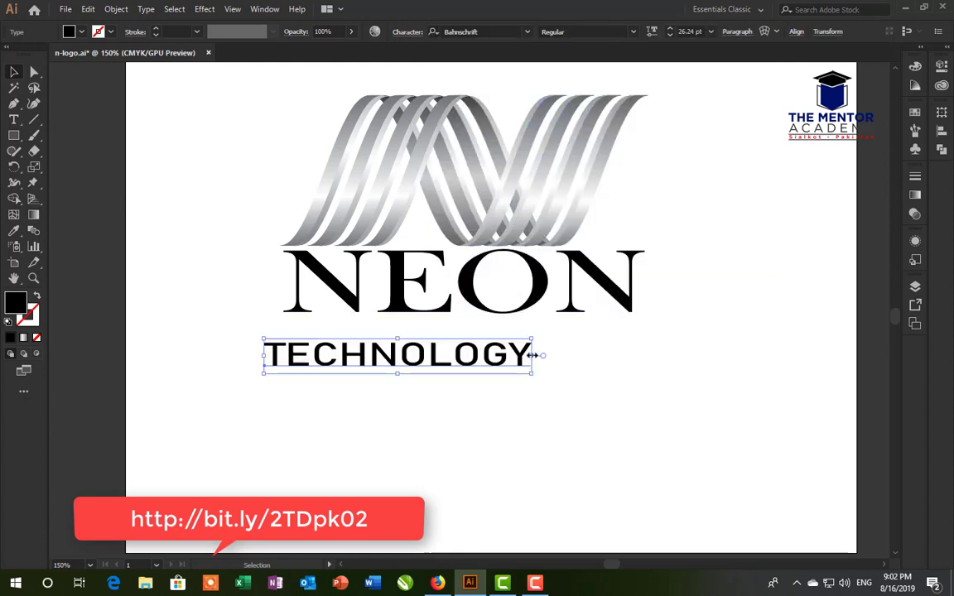
pyautogui.moveTo(533, 354); pyautogui.dragTo(486, 355)
pyautogui.moveTo(362, 356); pyautogui.dragTo(383, 329)
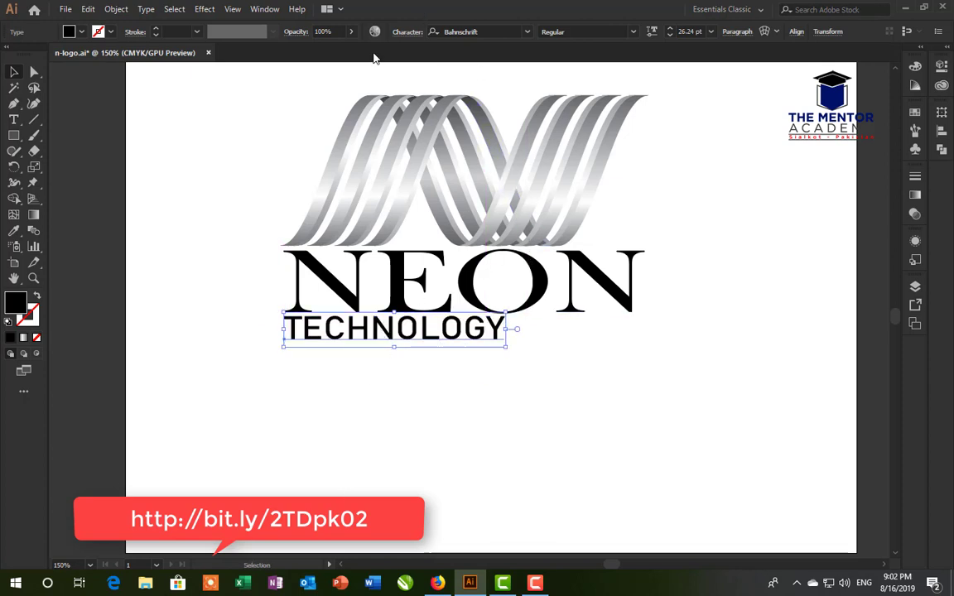
# Widen TECHNOLOGY's letter spacing to tracking 400 in the Character panel
pyautogui.click(407, 33)
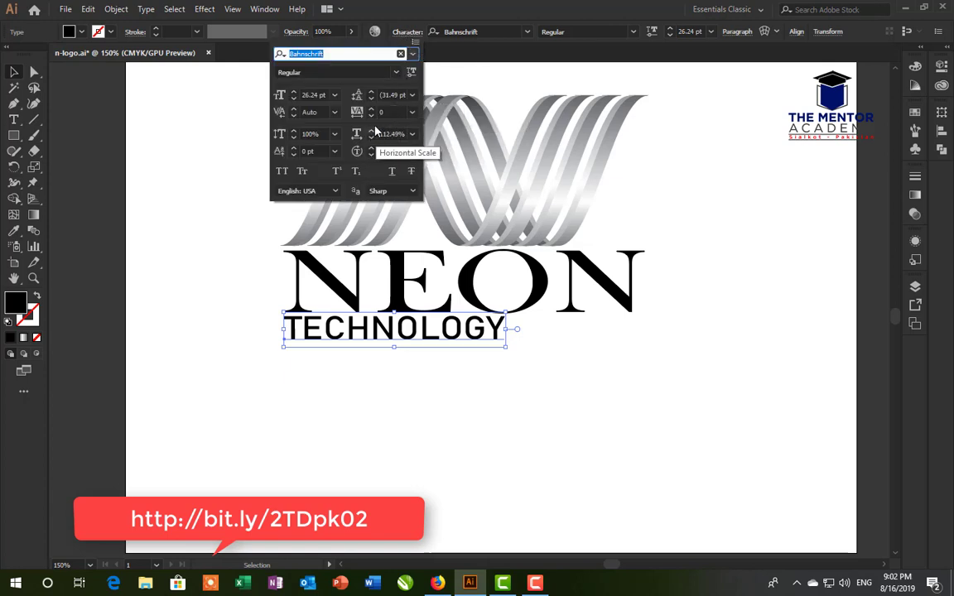
pyautogui.click(411, 114)
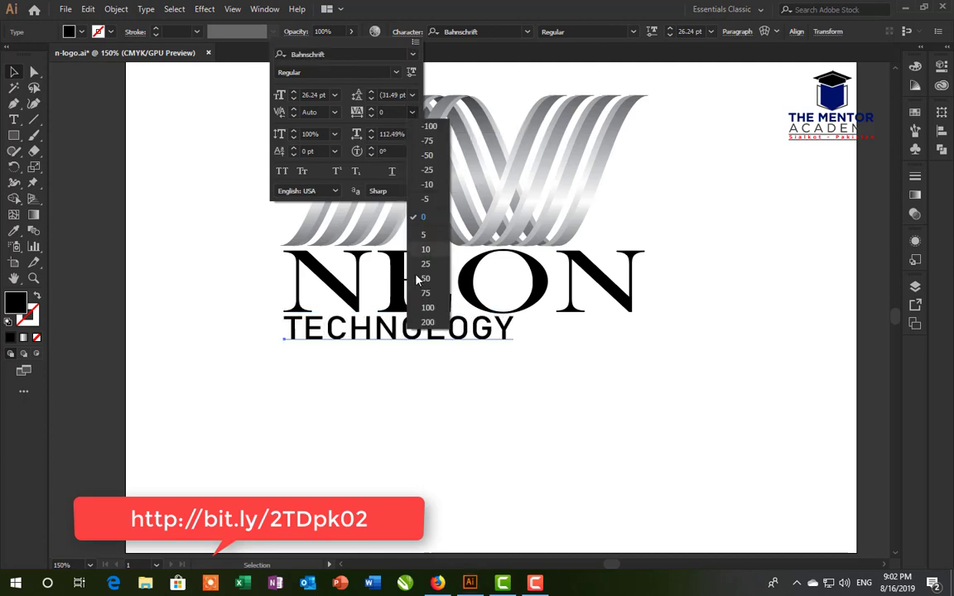
pyautogui.click(426, 323)
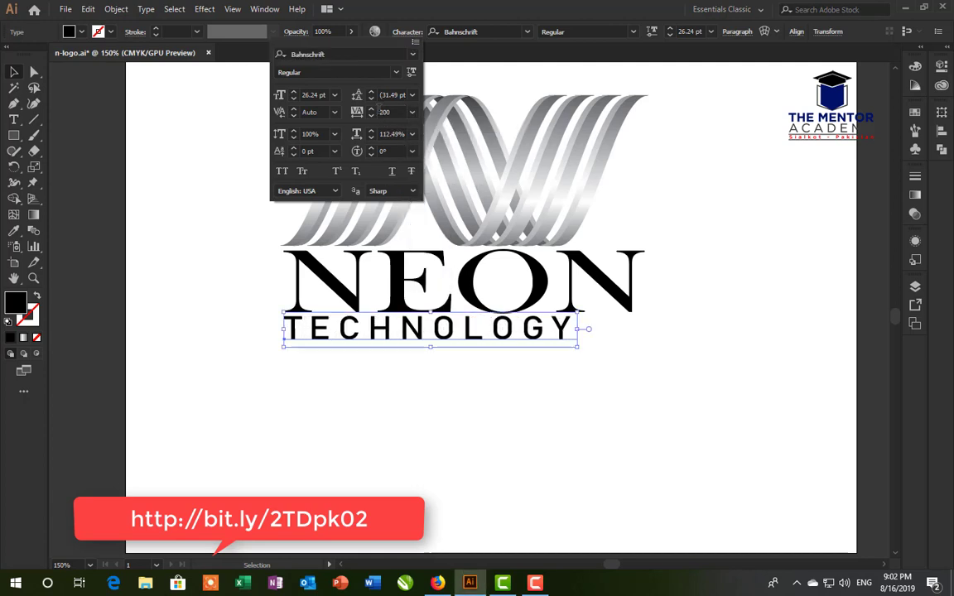
pyautogui.click(392, 111)
pyautogui.write('400')
pyautogui.press('Return')
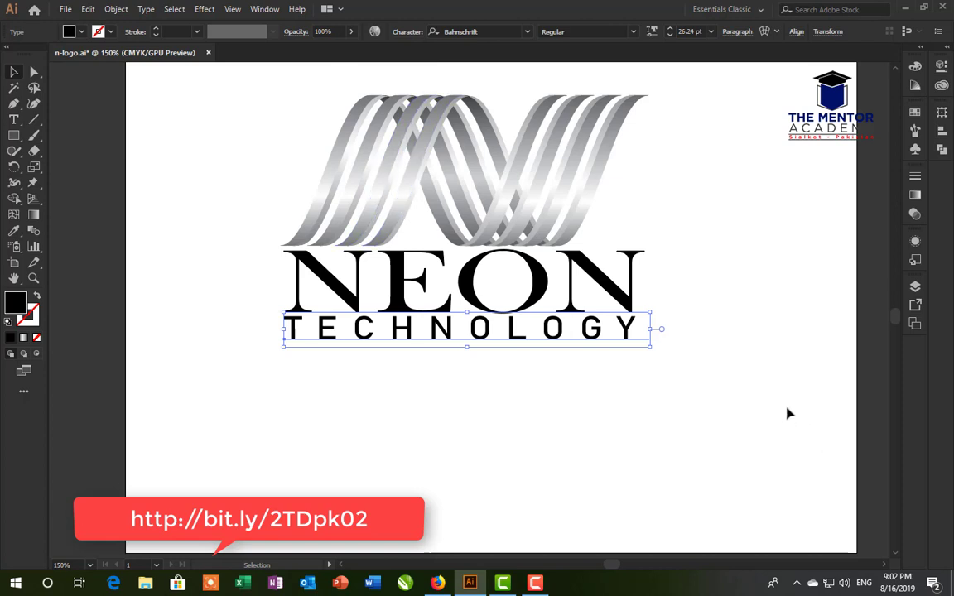
# Select NEON and TECHNOLOGY together
pyautogui.click(687, 333)
pyautogui.click(617, 286)
pyautogui.keyDown('shift'); pyautogui.click(593, 342); pyautogui.keyUp('shift')
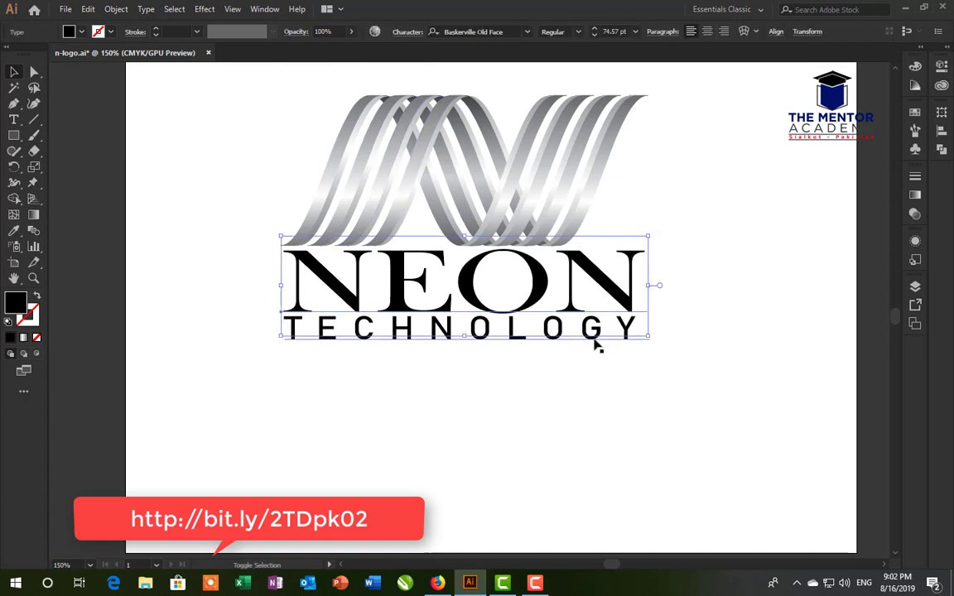
pyautogui.click(116, 9)
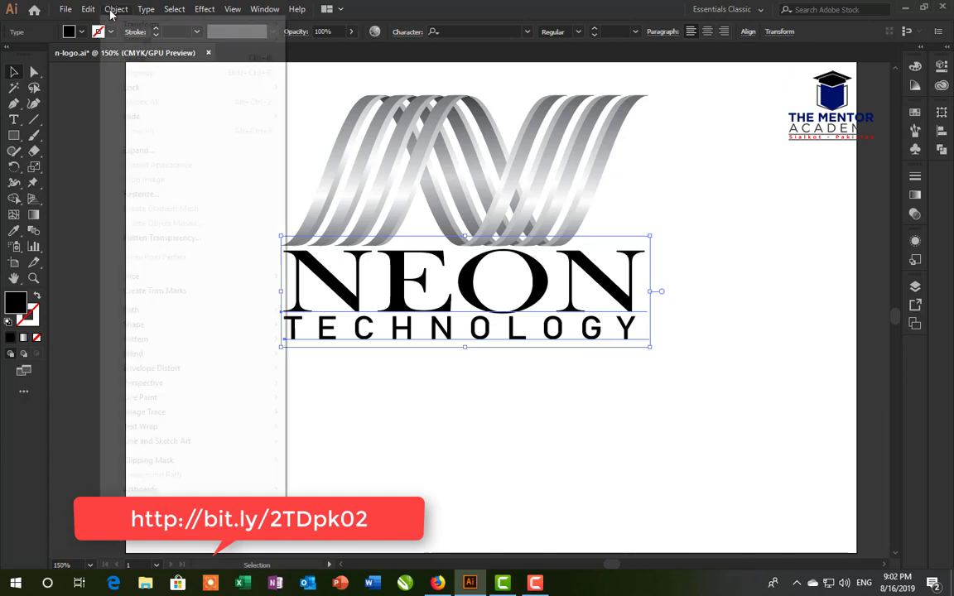
# Expand NEON and TECHNOLOGY into outlined shapes with Object > Expand
pyautogui.click(139, 151)
pyautogui.click(451, 367)
pyautogui.click(490, 395)
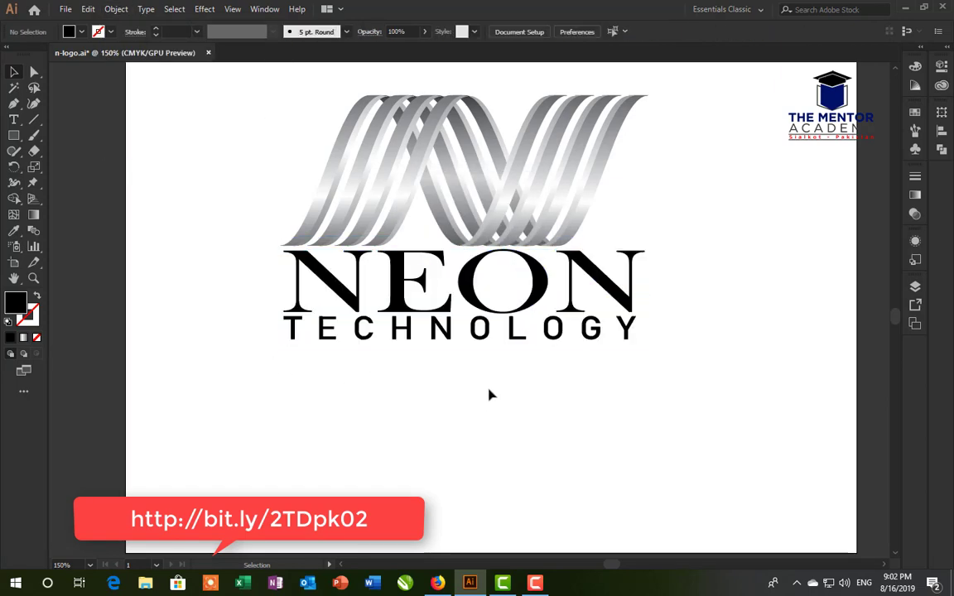
pyautogui.click(437, 325)
pyautogui.click(487, 292)
pyautogui.click(483, 419)
# Give NEON the sample square's silver gradient, running vertically across the letters
pyautogui.scroll(3, 238, 308)
pyautogui.scroll(3, 410, 236)
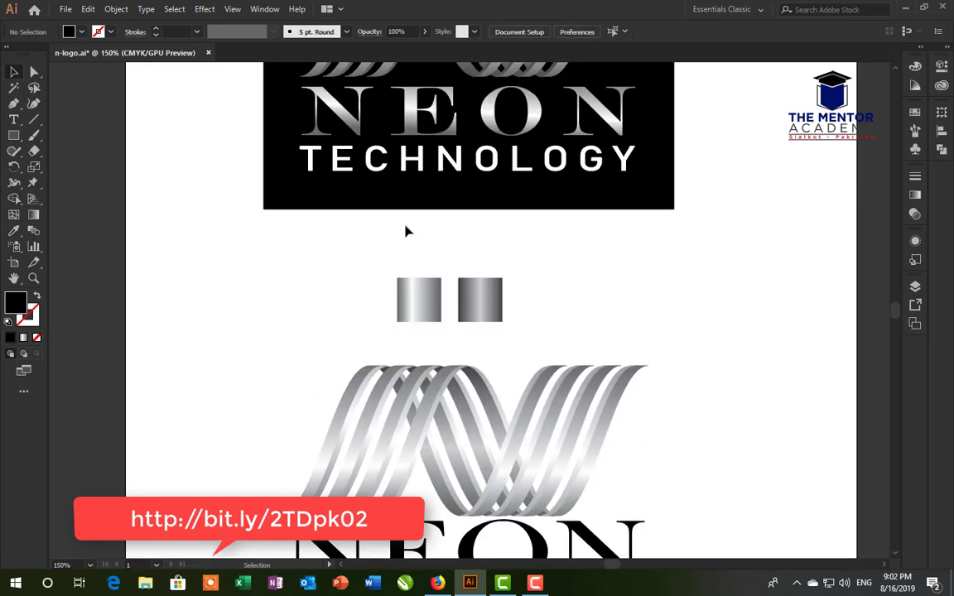
pyautogui.scroll(1, 326, 240)
pyautogui.scroll(-3, 332, 249)
pyautogui.scroll(-2, 356, 265)
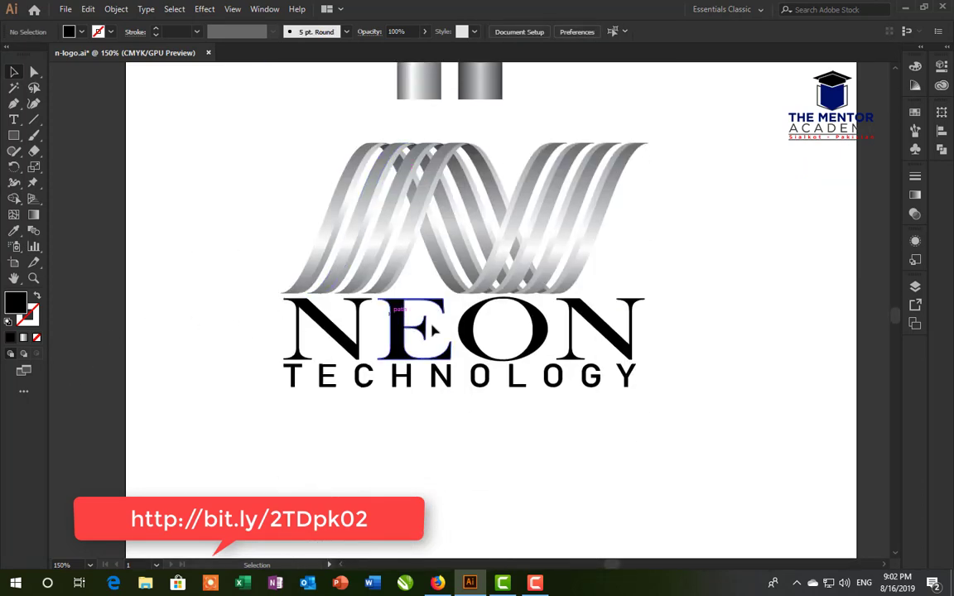
pyautogui.click(399, 331)
pyautogui.click(399, 331)
pyautogui.click(13, 232)
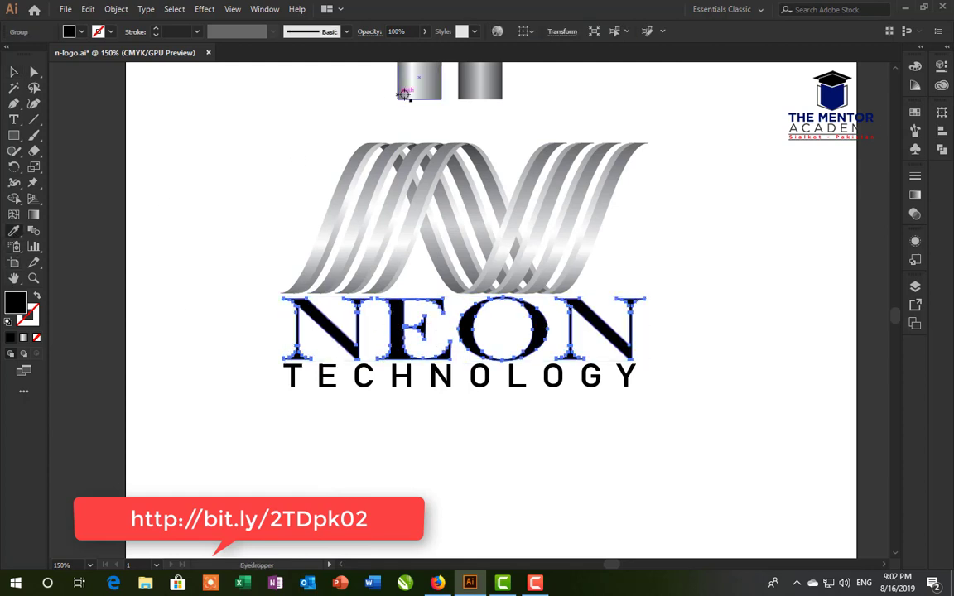
pyautogui.click(400, 89)
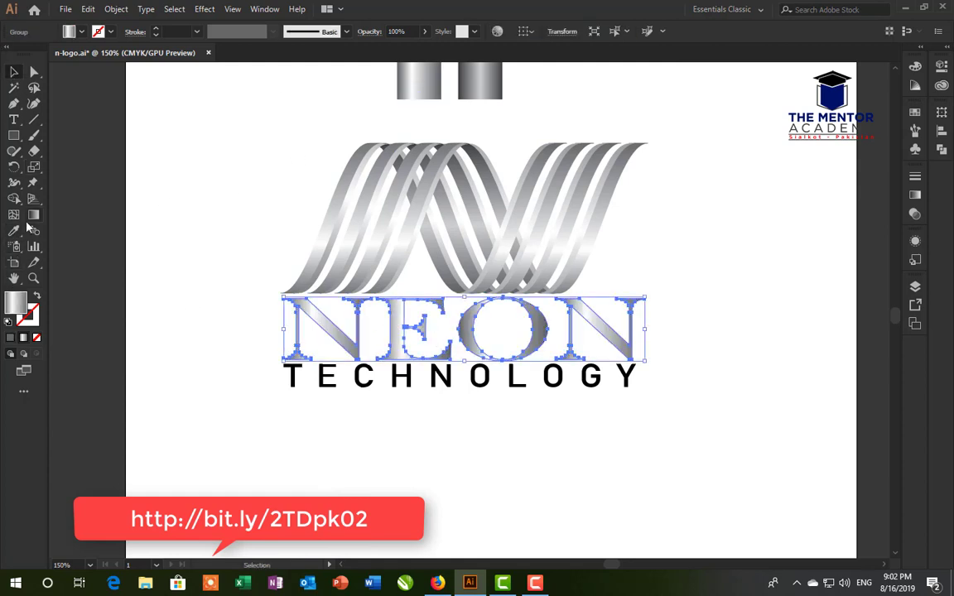
pyautogui.click(33, 215)
pyautogui.moveTo(470, 355)
pyautogui.mouseDown()
pyautogui.moveTo(476, 273)
pyautogui.moveTo(459, 362)
pyautogui.moveTo(447, 292)
pyautogui.moveTo(453, 364)
pyautogui.mouseUp()
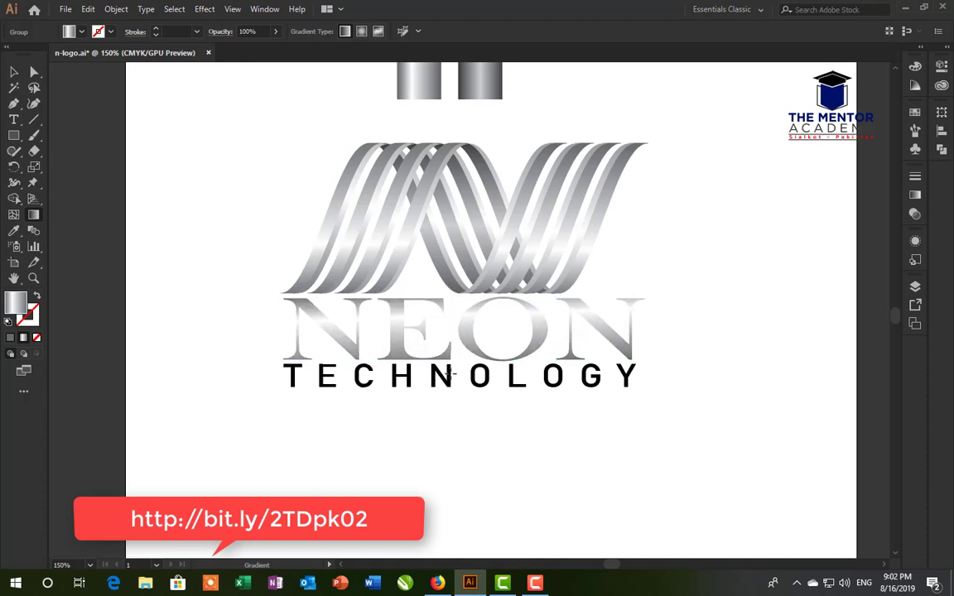
pyautogui.moveTo(449, 376); pyautogui.dragTo(441, 375)
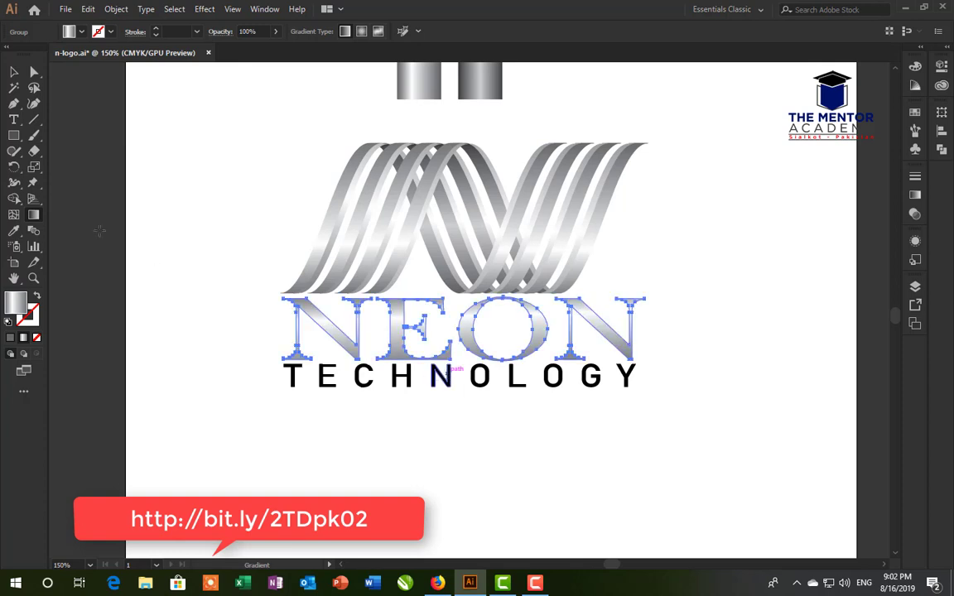
# Fill the TECHNOLOGY letters with near-white F9F9F9
pyautogui.click(14, 73)
pyautogui.click(206, 151)
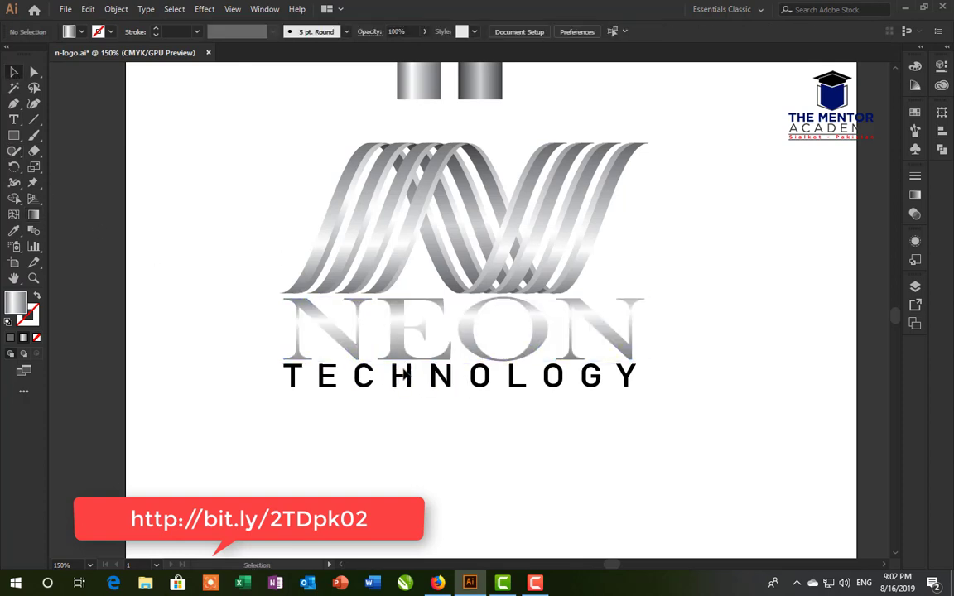
pyautogui.click(406, 379)
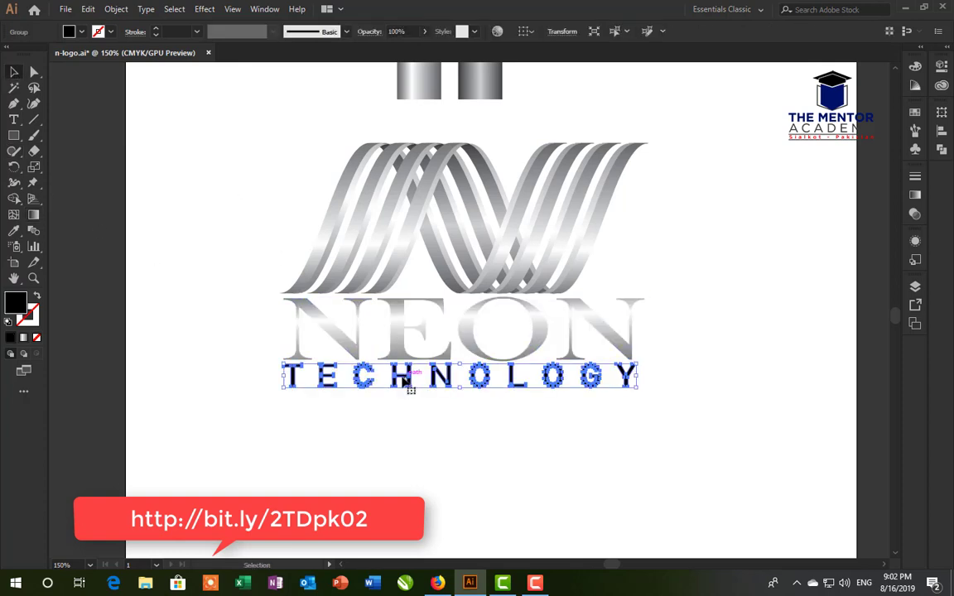
pyautogui.doubleClick(18, 305)
pyautogui.click(303, 206)
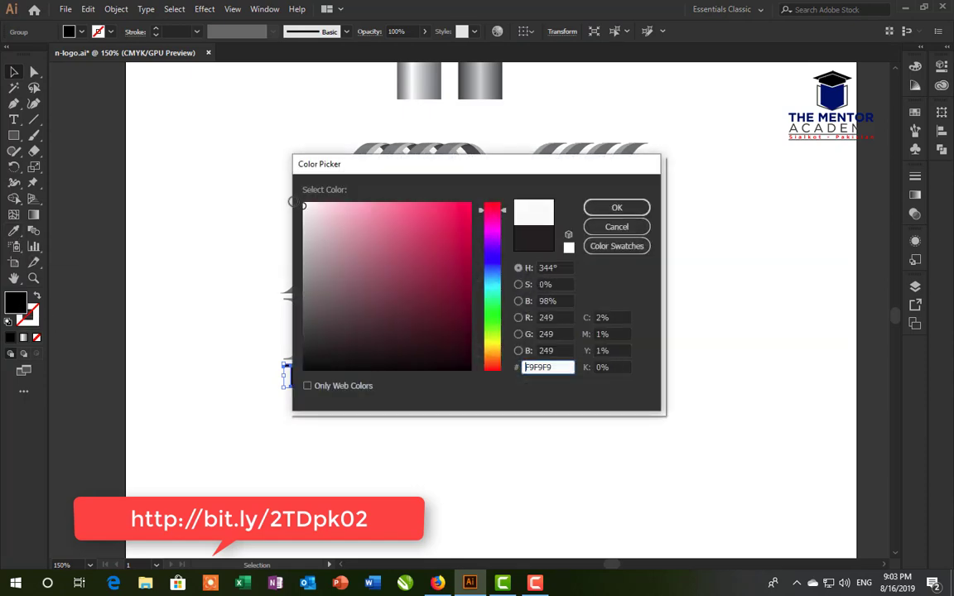
pyautogui.click(617, 208)
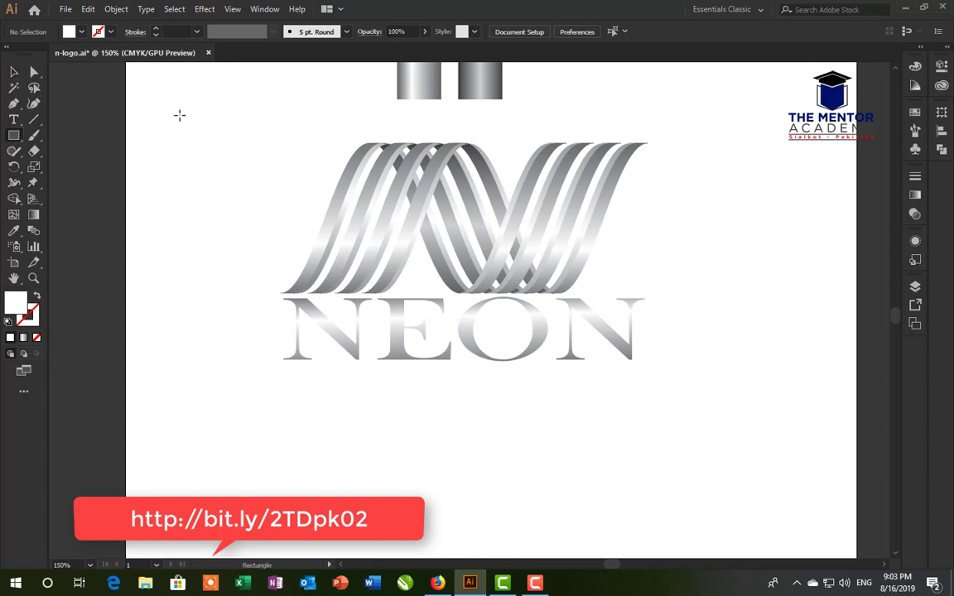
# Draw a large rectangle over the logo, filled near-black 070707
pyautogui.moveTo(177, 112); pyautogui.dragTo(782, 411)
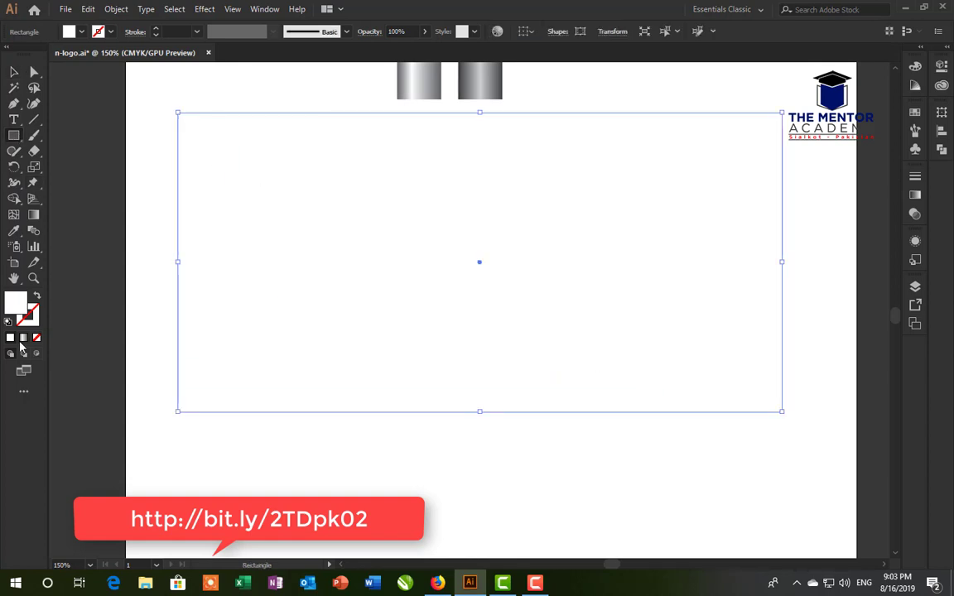
pyautogui.doubleClick(17, 303)
pyautogui.click(303, 365)
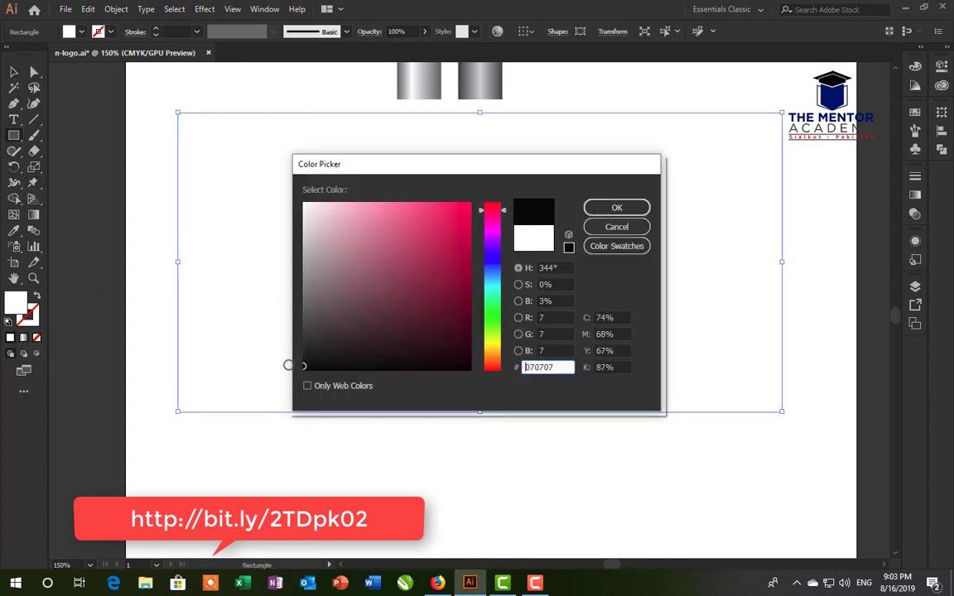
pyautogui.click(602, 208)
# Send the black rectangle behind the logo and zoom out to check
pyautogui.click(14, 72)
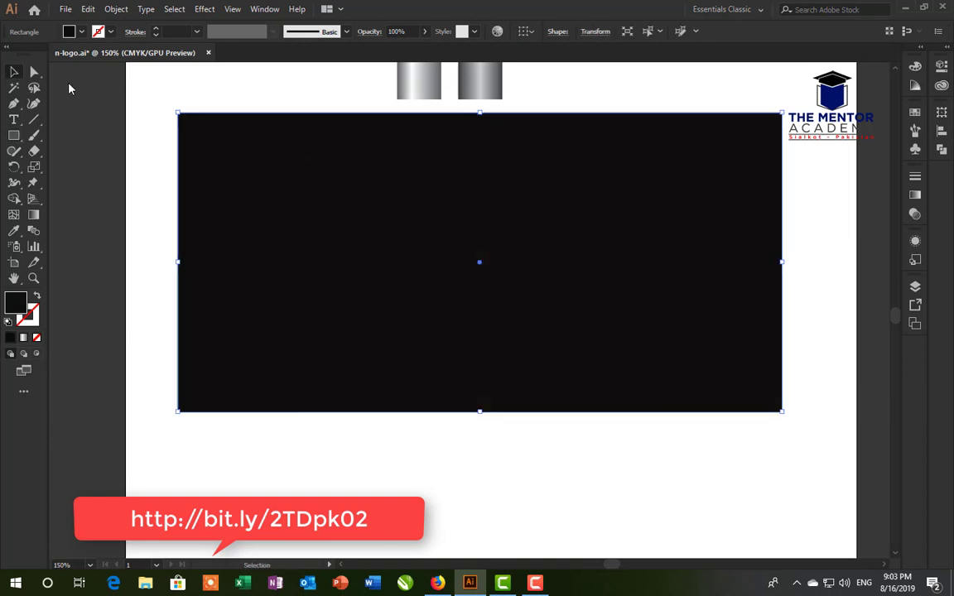
pyautogui.rightClick(687, 201)
pyautogui.moveTo(723, 407)
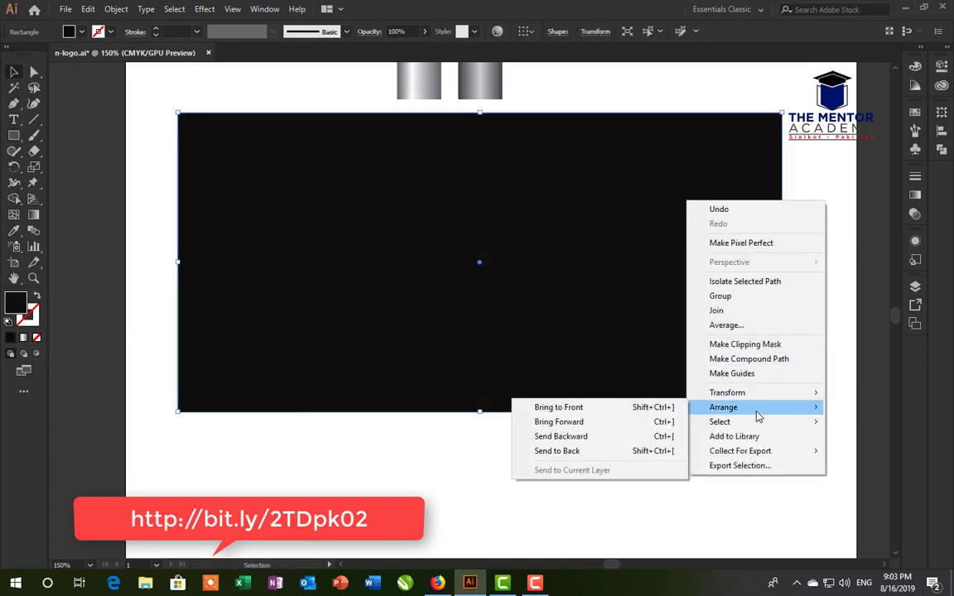
pyautogui.click(611, 452)
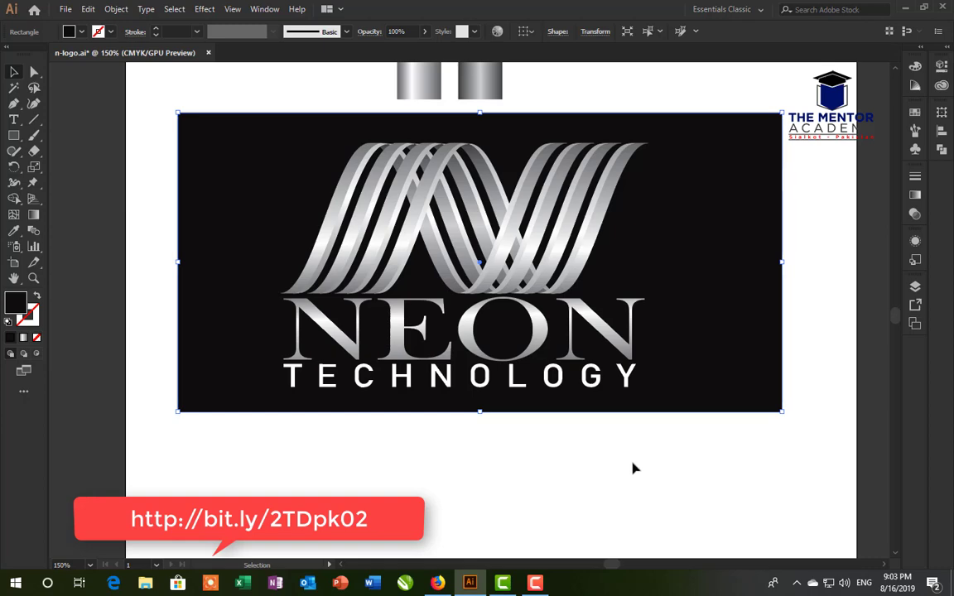
pyautogui.click(633, 467)
pyautogui.scroll(-2, 412, 384)
pyautogui.scroll(-1, 409, 396)
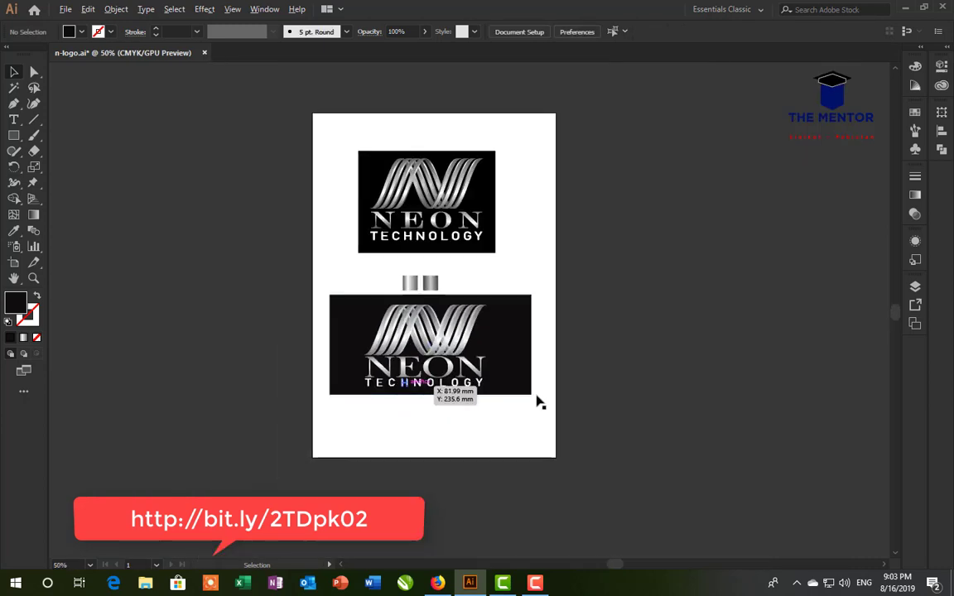
pyautogui.scroll(2, 426, 366)
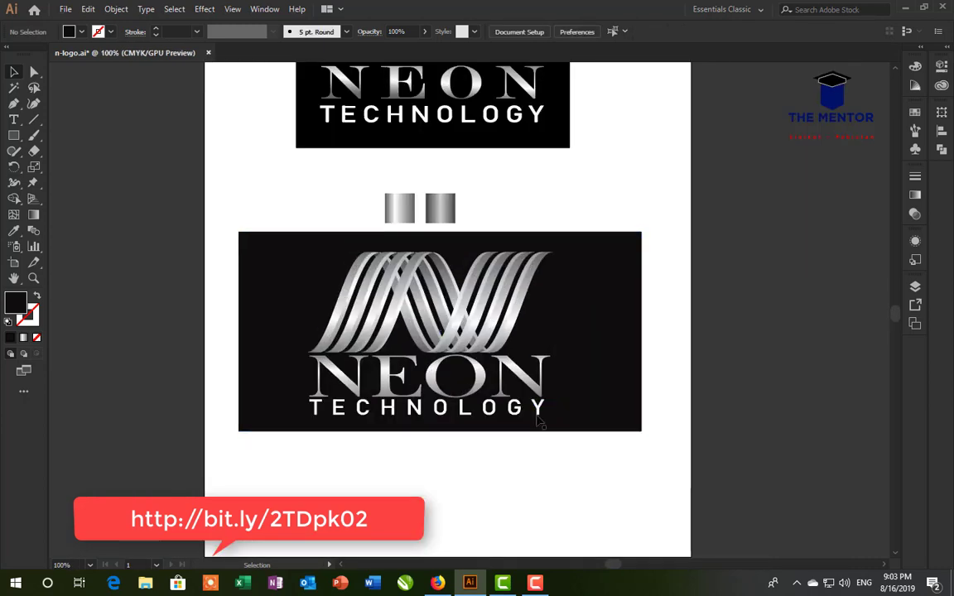